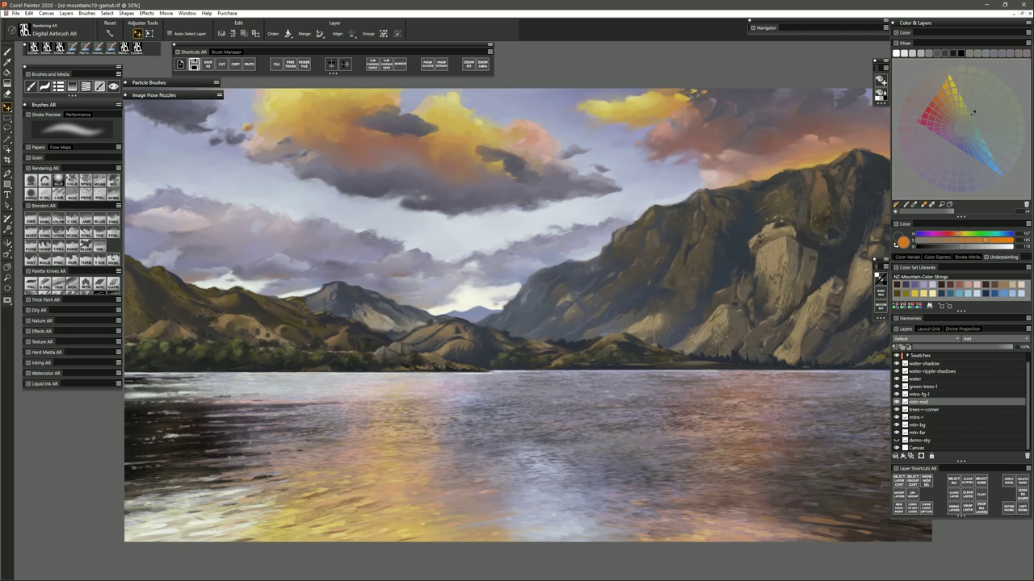
# Sample the muted green from the mixer's color wheel, raise its saturation to a vivid green and add a new layer.
pyautogui.click(972, 112)
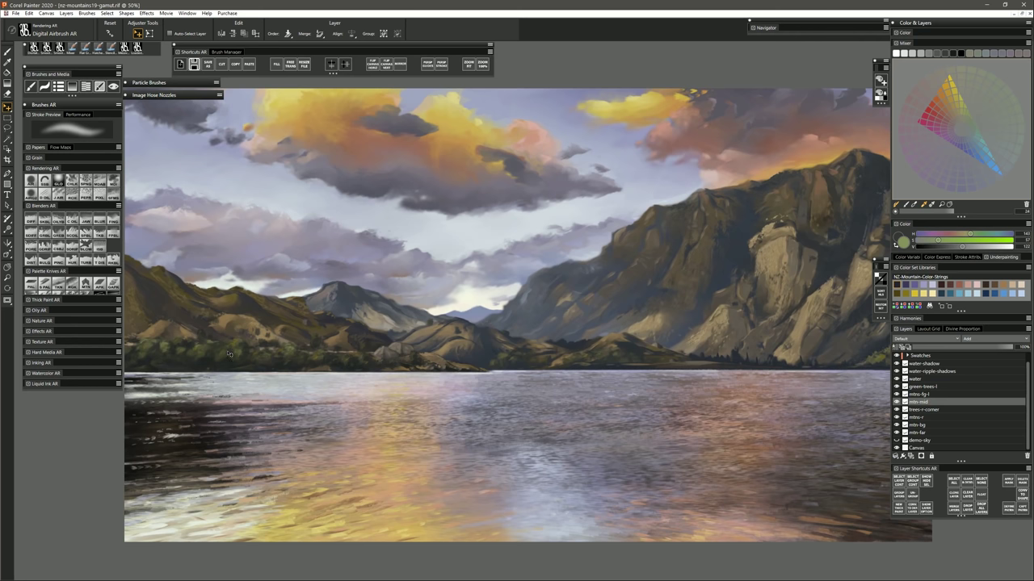
pyautogui.moveTo(939, 240); pyautogui.dragTo(992, 240)
pyautogui.hotkey('ctrl', 'shift', 'n')
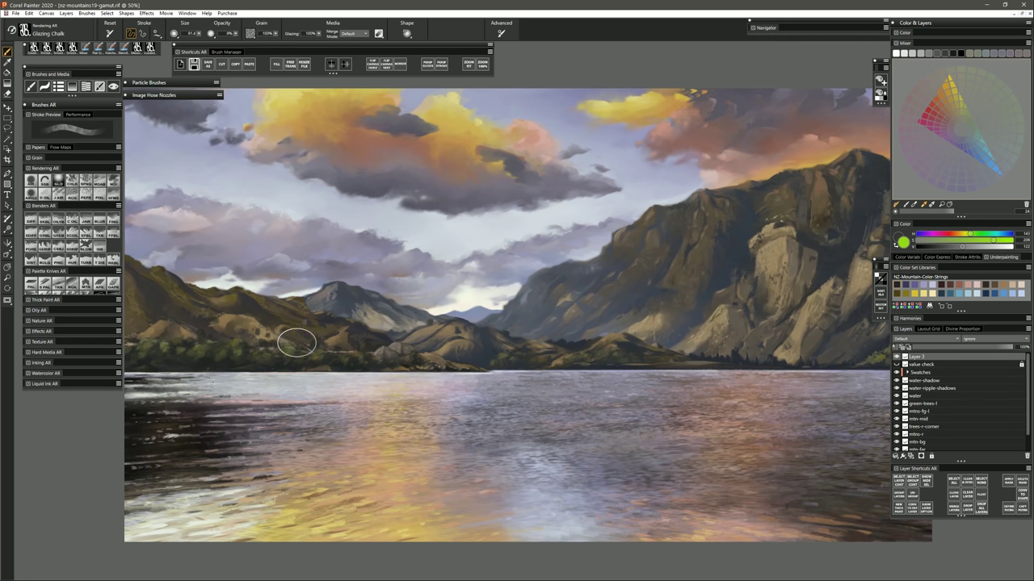
# Try a vivid green Glazing Chalk stroke over the trees on the far shore, and undo it.
pyautogui.moveTo(294, 342)
pyautogui.mouseDown()
pyautogui.moveTo(295, 321)
pyautogui.moveTo(331, 350)
pyautogui.moveTo(262, 345)
pyautogui.mouseUp()
pyautogui.hotkey('ctrl', 'z')
pyautogui.hotkey('ctrl', 'z')
# Resample the muted green from the mixer, lighten its value and paint highlights over the trees along the far shore.
pyautogui.click(972, 111)
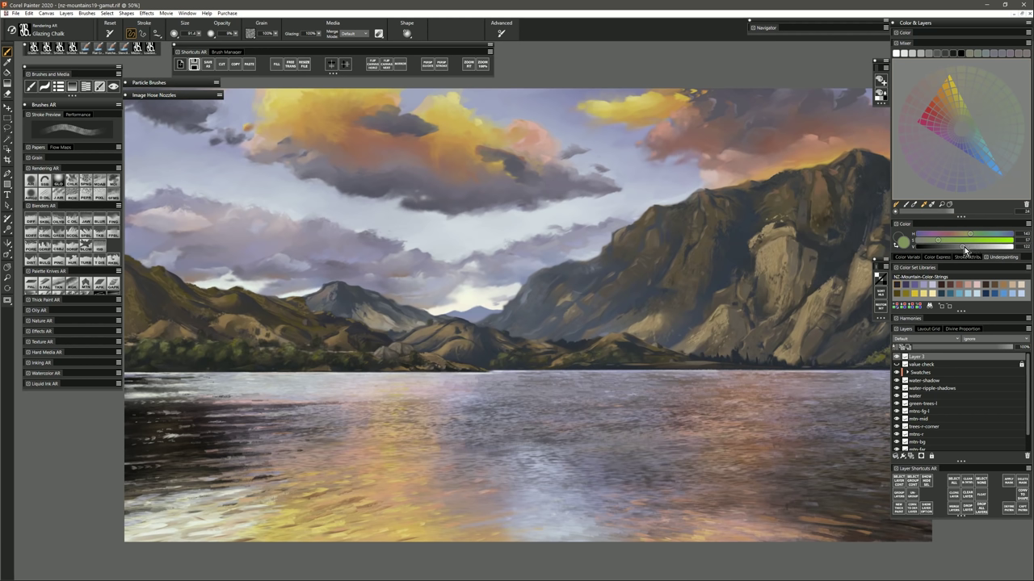
pyautogui.moveTo(964, 247); pyautogui.dragTo(973, 248)
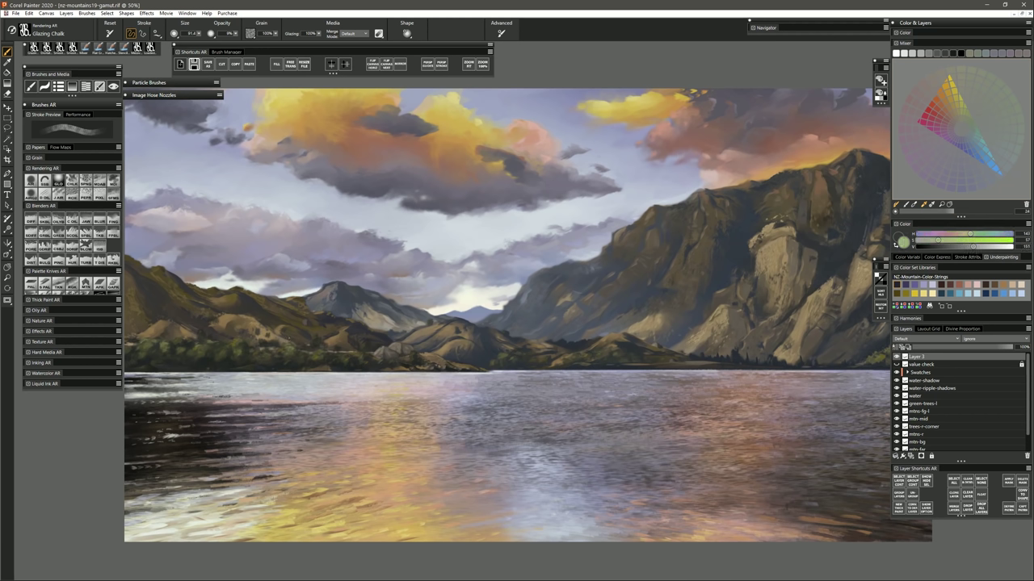
pyautogui.moveTo(291, 331)
pyautogui.mouseDown()
pyautogui.moveTo(280, 347)
pyautogui.moveTo(349, 355)
pyautogui.mouseUp()
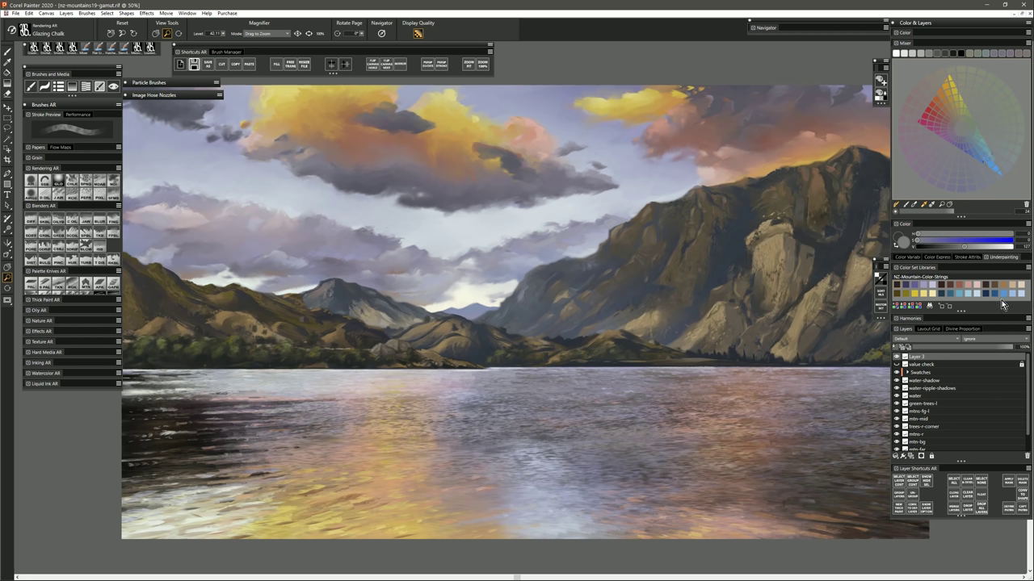
# Paint a small cloud in the open sky using the light purple swatch and the Smooth Palette Knife brush.
pyautogui.click(923, 285)
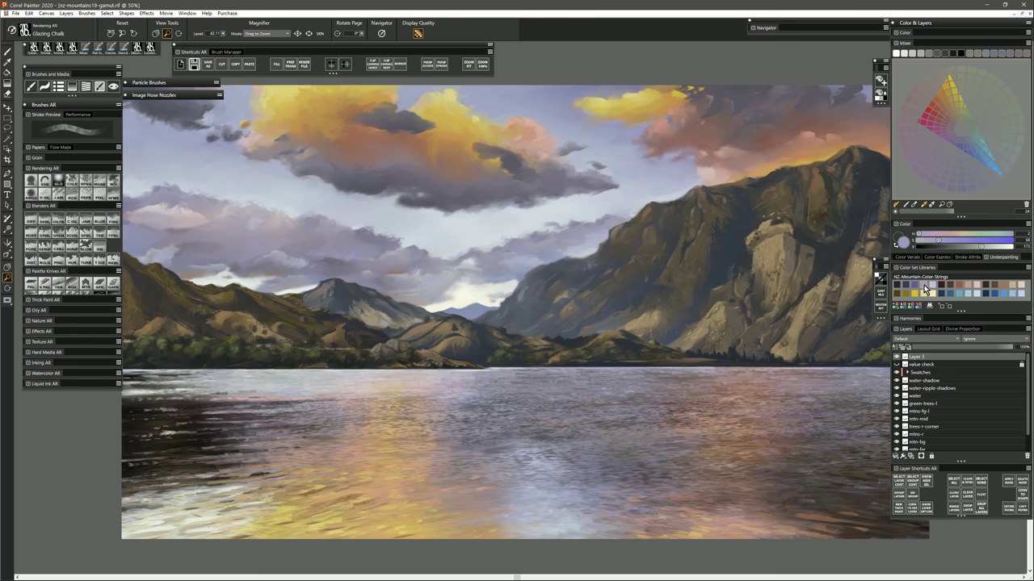
pyautogui.click(52, 287)
pyautogui.moveTo(432, 238)
pyautogui.mouseDown()
pyautogui.moveTo(464, 234)
pyautogui.moveTo(416, 232)
pyautogui.moveTo(474, 230)
pyautogui.moveTo(404, 223)
pyautogui.mouseUp()
pyautogui.moveTo(477, 229); pyautogui.dragTo(500, 234)
pyautogui.moveTo(411, 218); pyautogui.dragTo(386, 216)
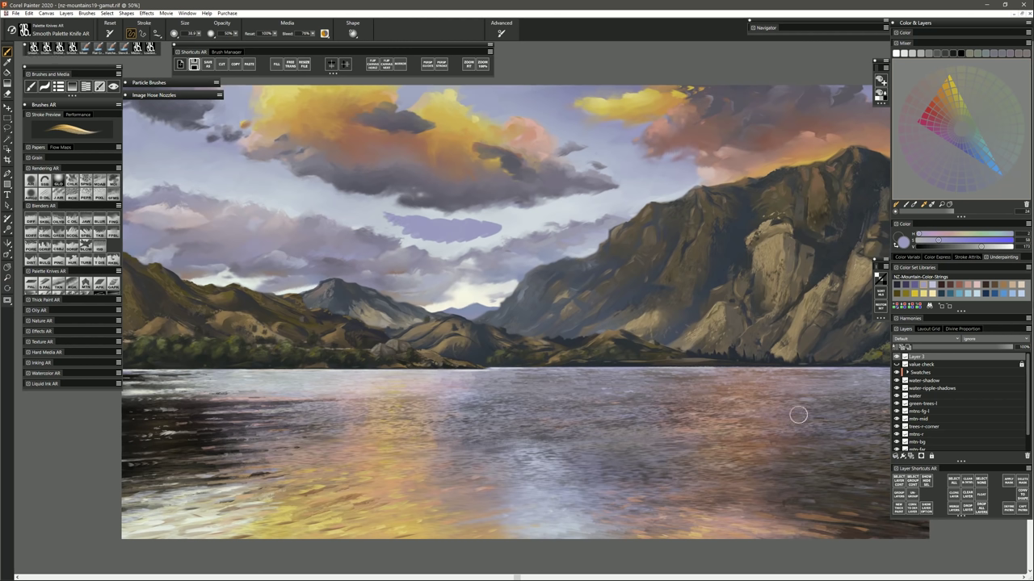
# Paint a yellow highlight along the upper edge of the new purple cloud and pick the pink swatch.
pyautogui.click(913, 293)
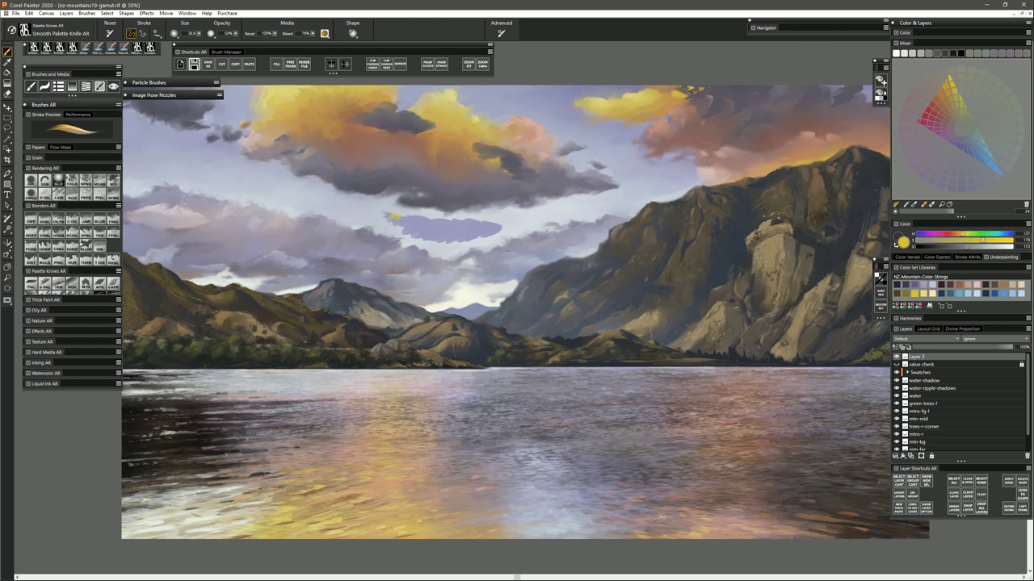
pyautogui.moveTo(392, 218); pyautogui.dragTo(489, 219)
pyautogui.click(970, 285)
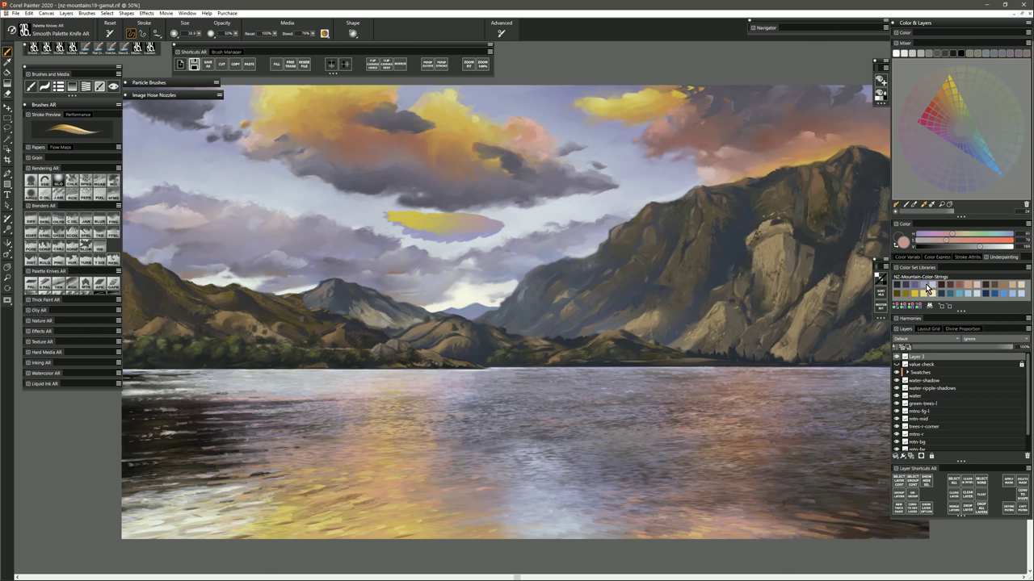
# Pick the light purple swatch, darken its value and paint a shadow along the underside of the small cloud.
pyautogui.click(924, 285)
pyautogui.moveTo(951, 246); pyautogui.dragTo(939, 244)
pyautogui.moveTo(402, 226)
pyautogui.mouseDown()
pyautogui.moveTo(446, 240)
pyautogui.moveTo(500, 234)
pyautogui.mouseUp()
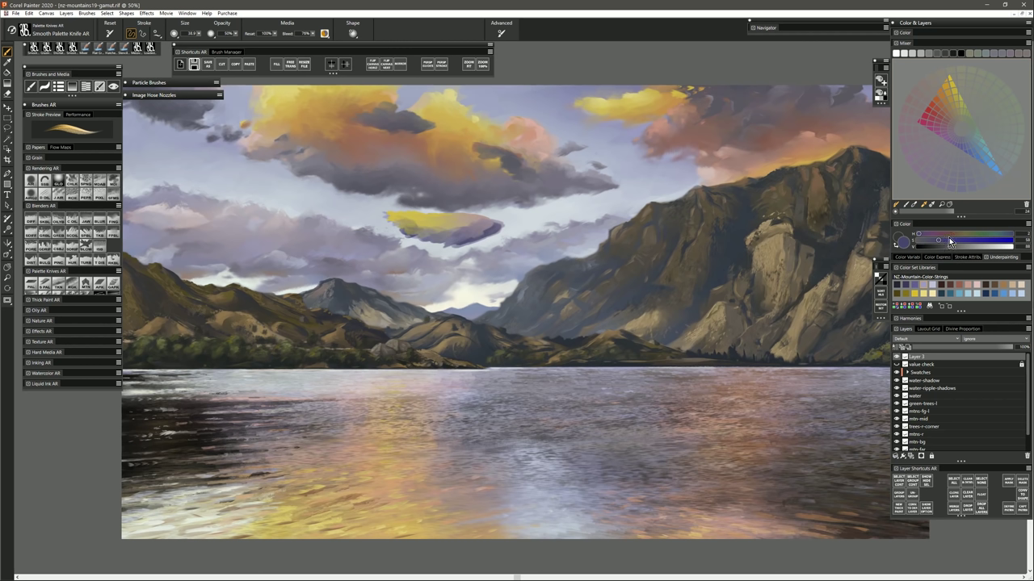
pyautogui.moveTo(939, 243); pyautogui.dragTo(920, 236)
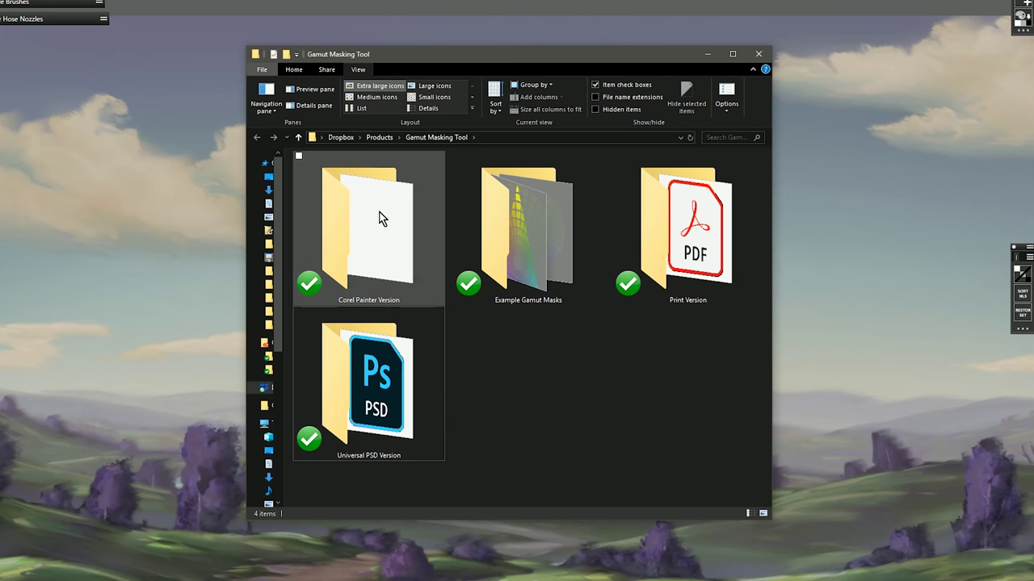
# Examine the Gamut Masking Tool subfolders and the sample masks inside the Example Gamut Masks folder.
pyautogui.moveTo(350, 231)
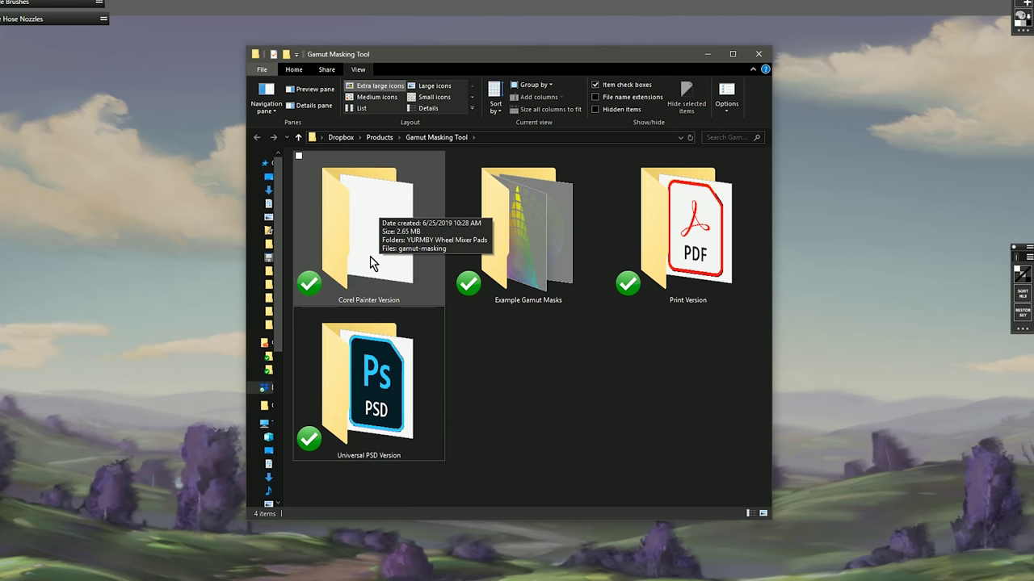
pyautogui.moveTo(692, 234)
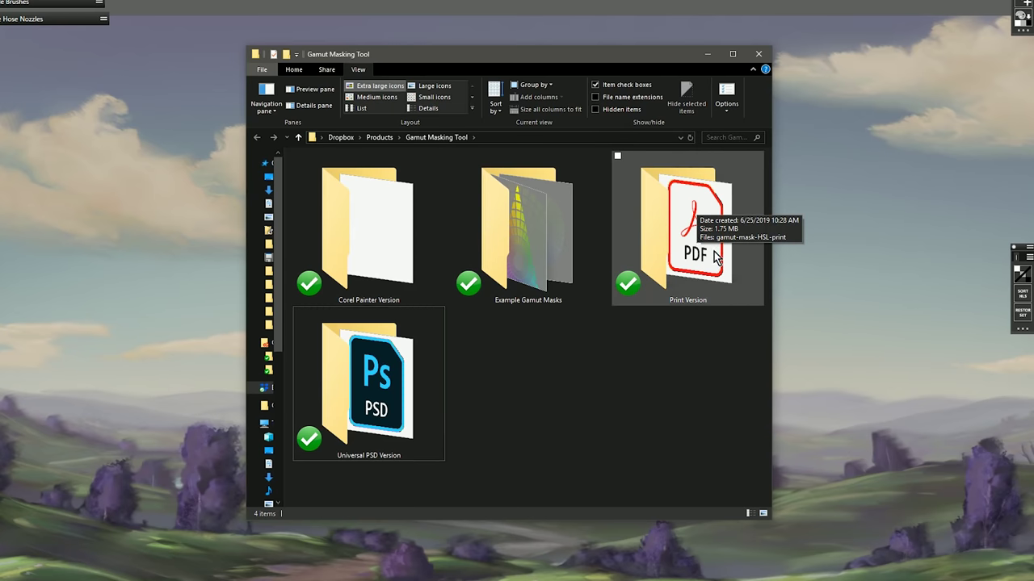
pyautogui.moveTo(535, 219)
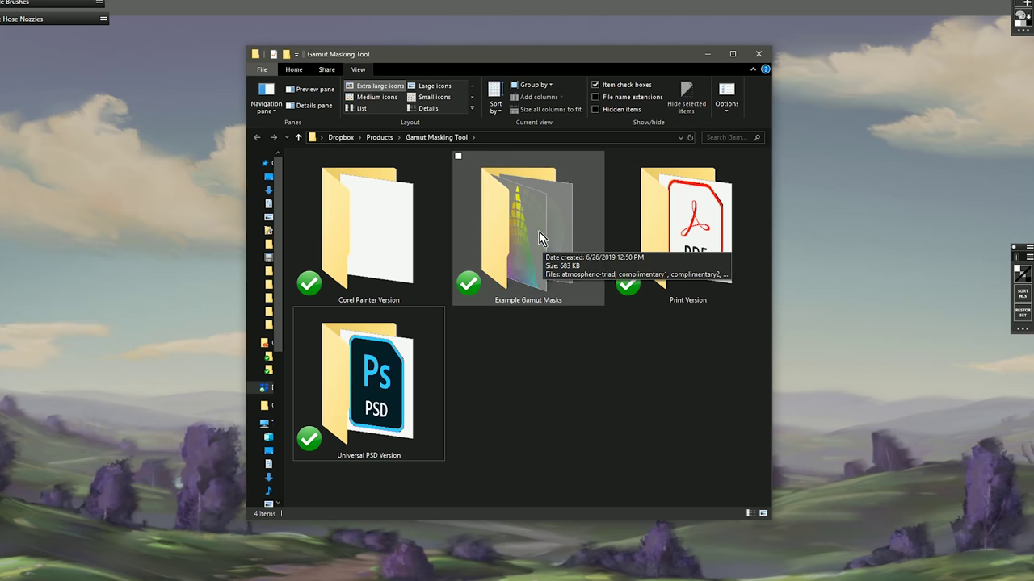
pyautogui.doubleClick(540, 239)
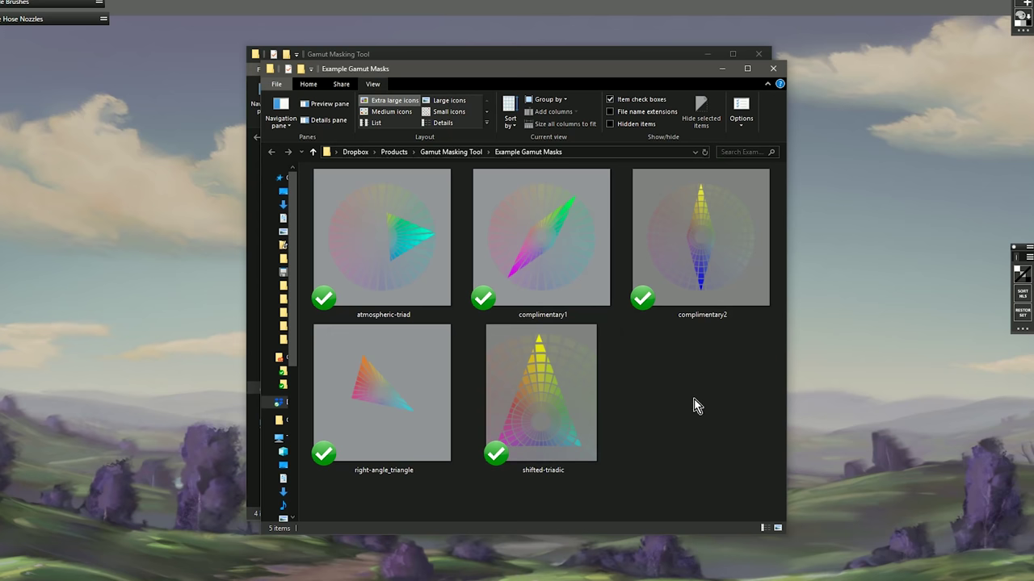
pyautogui.hotkey('ctrl', 'w')
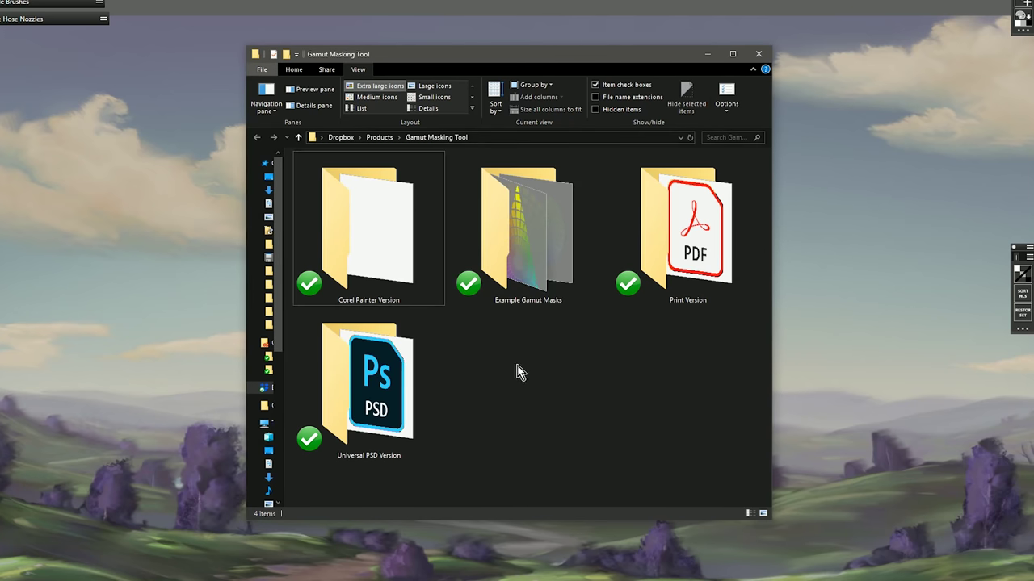
# Open the Corel Painter Version folder, select the gamut-masking document and close the folder window.
pyautogui.doubleClick(378, 224)
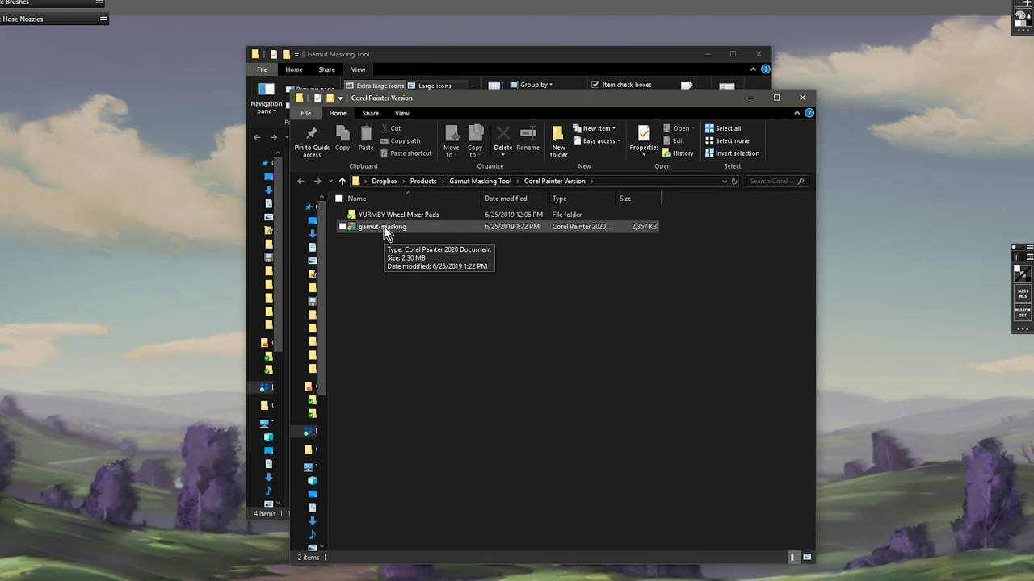
pyautogui.click(384, 229)
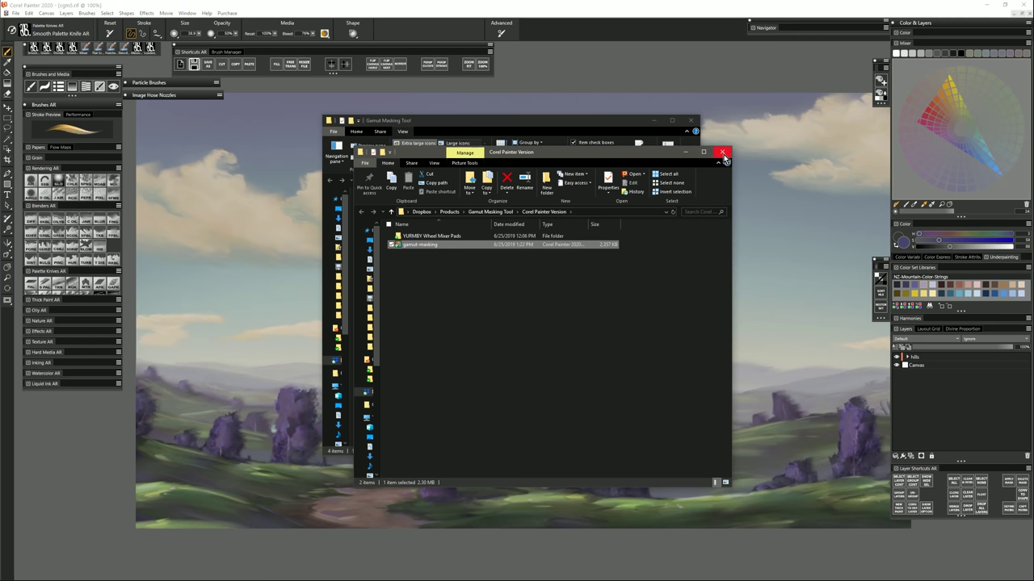
pyautogui.click(724, 158)
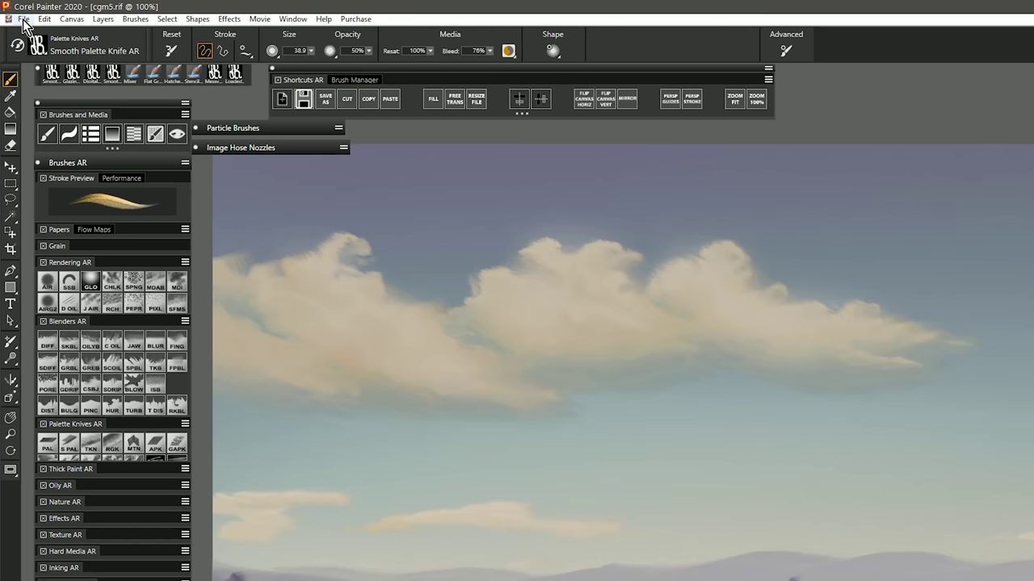
# Open a new document from the gamut-masking.rif template.
pyautogui.click(16, 14)
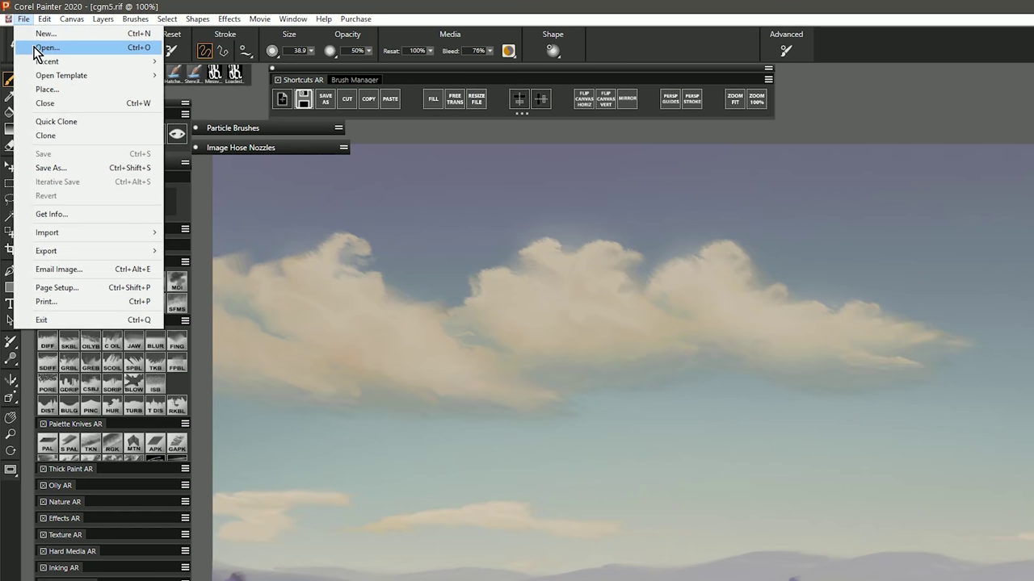
pyautogui.moveTo(73, 75)
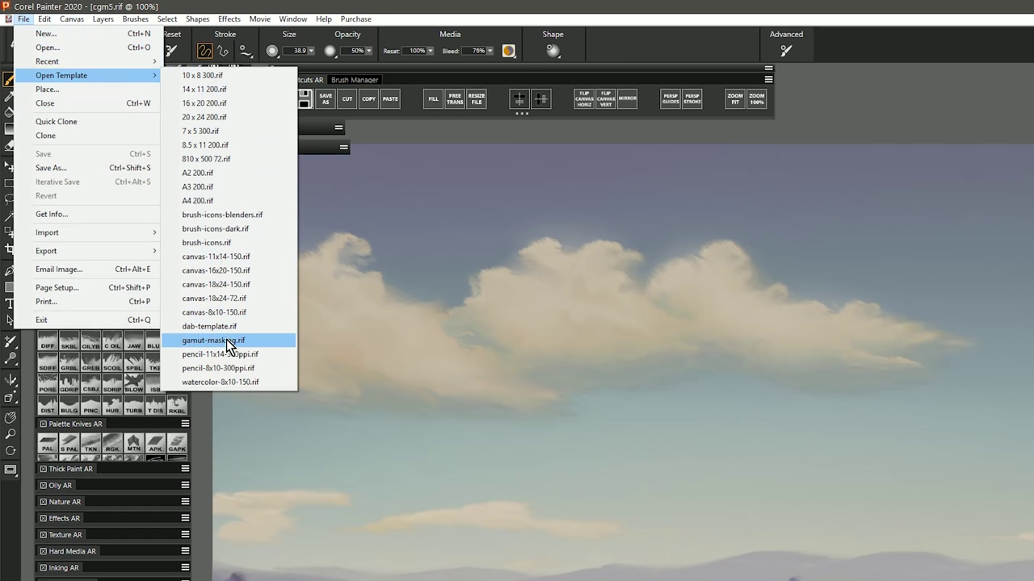
pyautogui.click(227, 340)
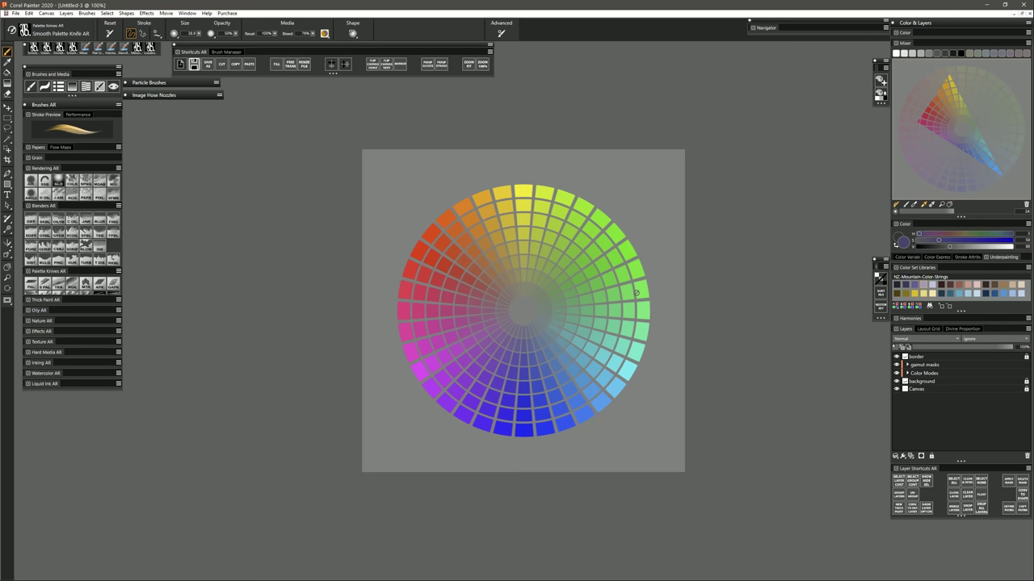
# Expand the color wheel display and sample the yellow squares from the outer ring toward the center to compare their saturation.
pyautogui.click(906, 33)
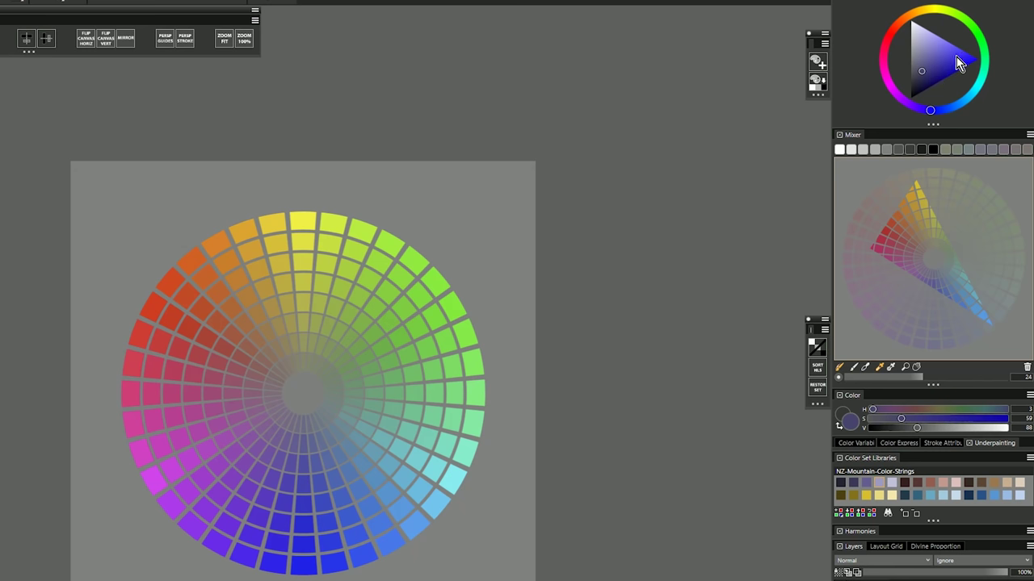
pyautogui.click(306, 215)
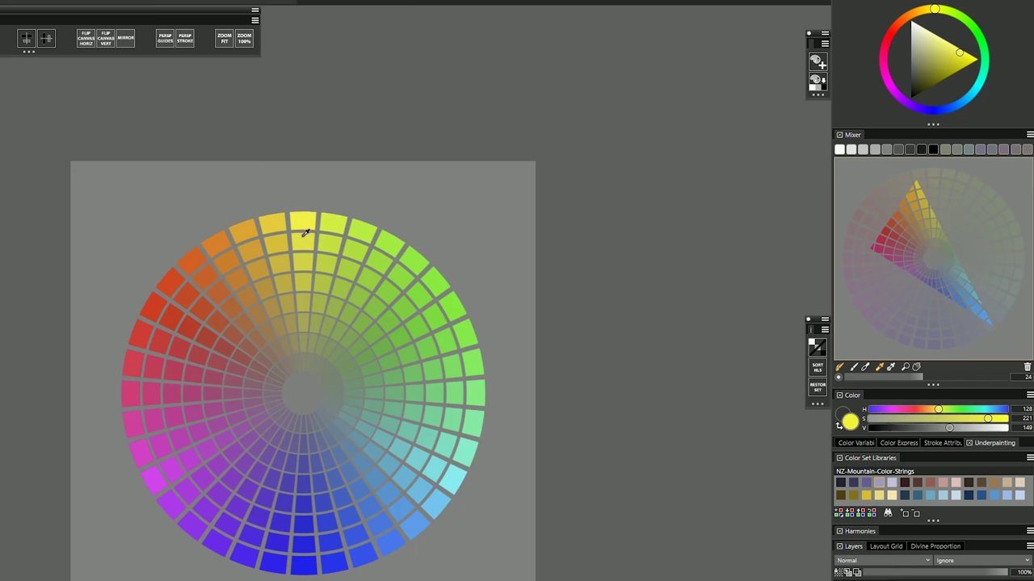
pyautogui.click(306, 237)
pyautogui.click(306, 257)
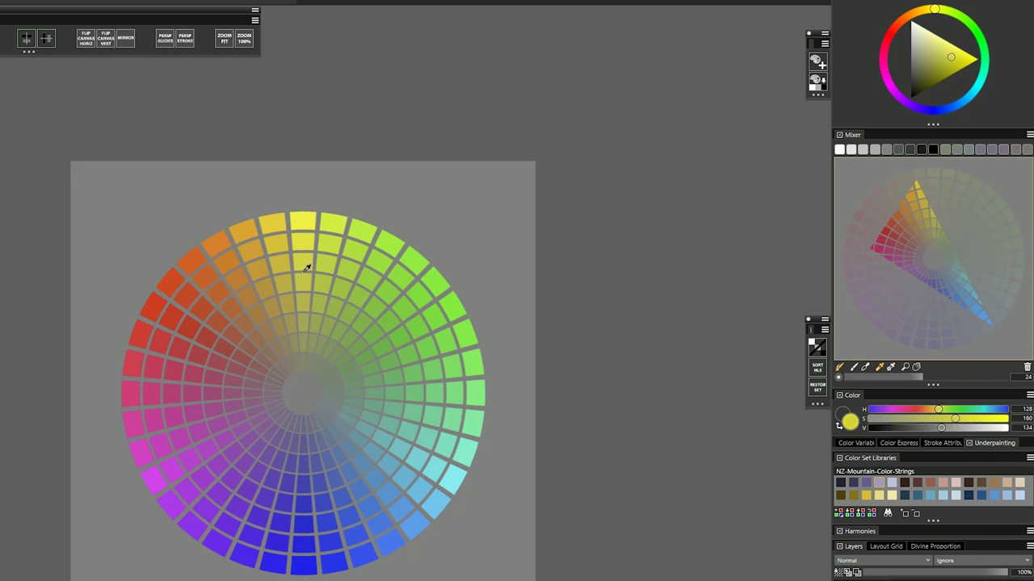
pyautogui.click(305, 277)
pyautogui.click(306, 295)
pyautogui.click(306, 316)
pyautogui.click(306, 317)
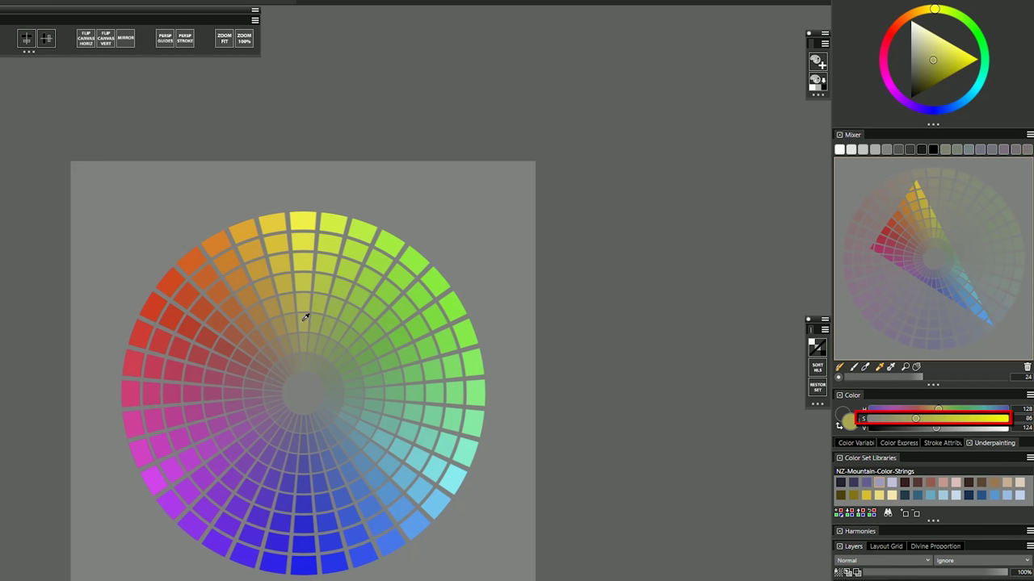
pyautogui.click(307, 337)
pyautogui.click(306, 353)
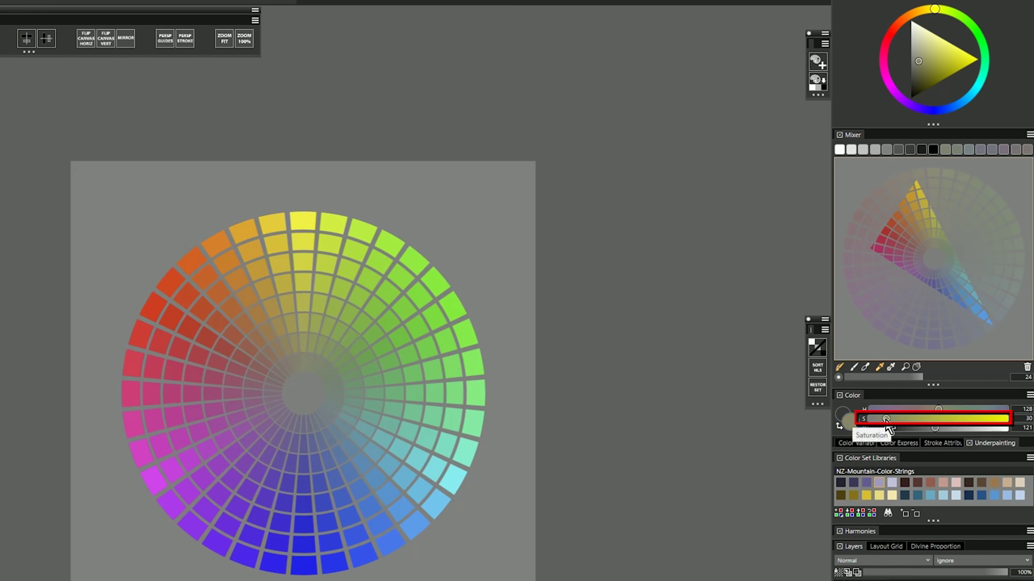
pyautogui.click(307, 341)
pyautogui.click(306, 317)
pyautogui.moveTo(306, 317)
pyautogui.mouseDown()
pyautogui.moveTo(304, 222)
pyautogui.moveTo(306, 354)
pyautogui.mouseUp()
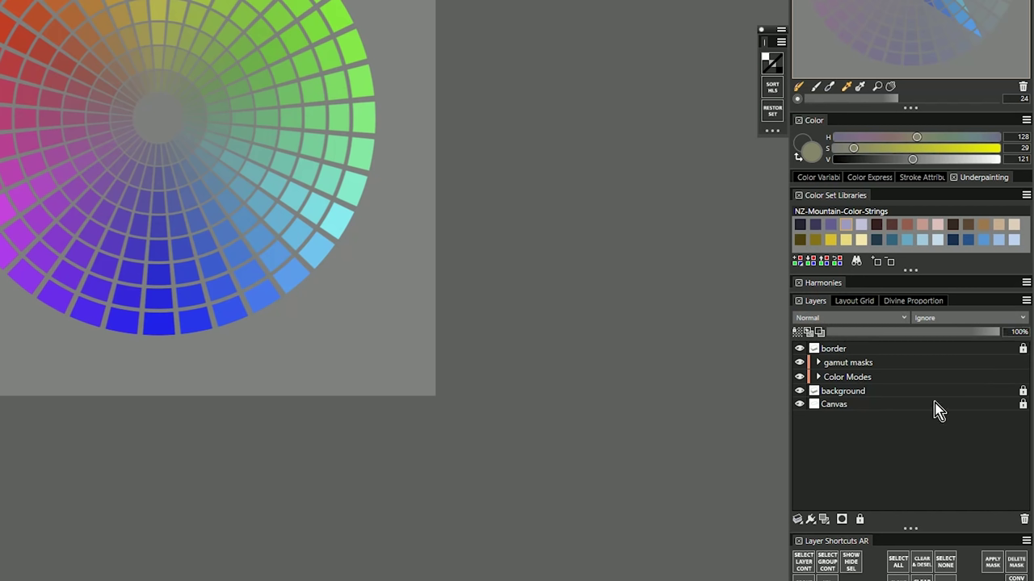
# Expand the Color Modes group, go through its HSY and HSI layers and select the HSL layer.
pyautogui.click(818, 378)
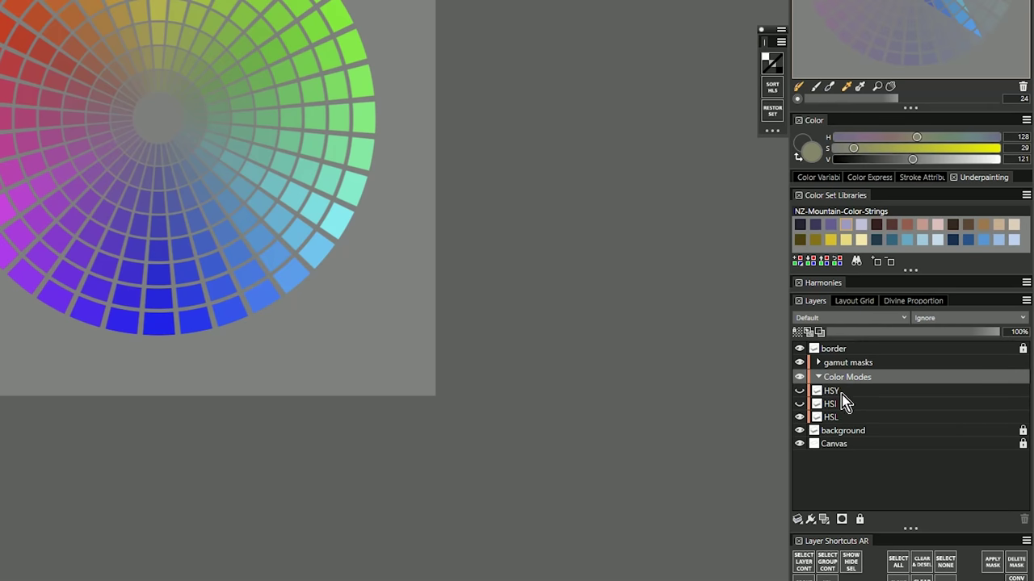
pyautogui.click(844, 393)
pyautogui.click(842, 403)
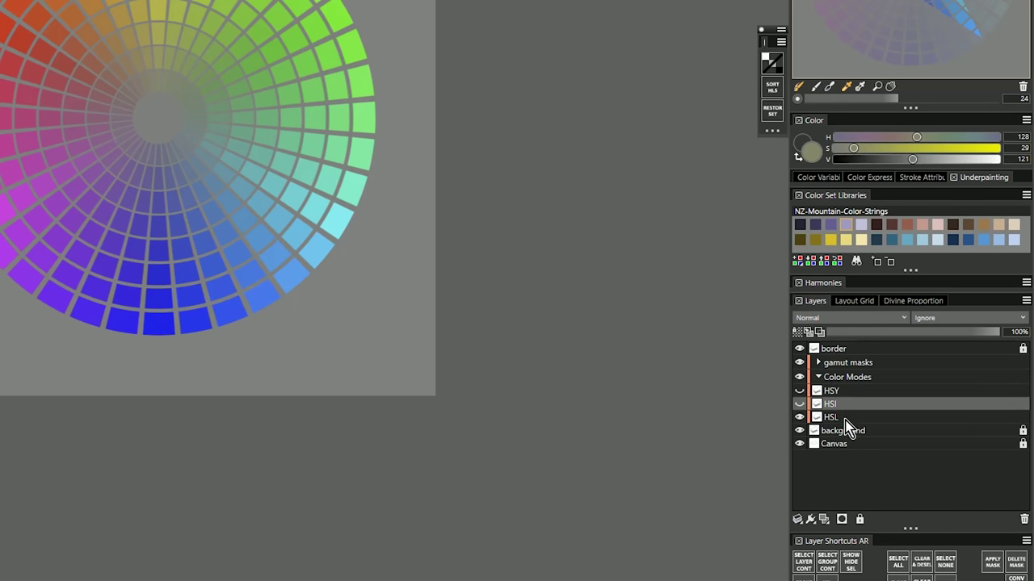
pyautogui.click(841, 417)
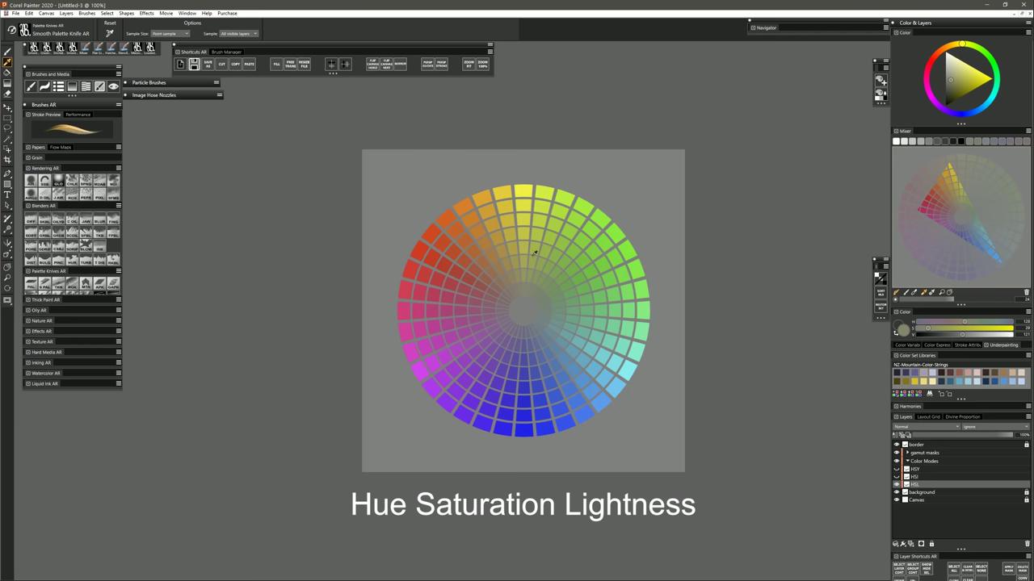
# Toggle the visibility of the HSI layer repeatedly to compare its color wheel with the HSL one.
pyautogui.click(897, 477)
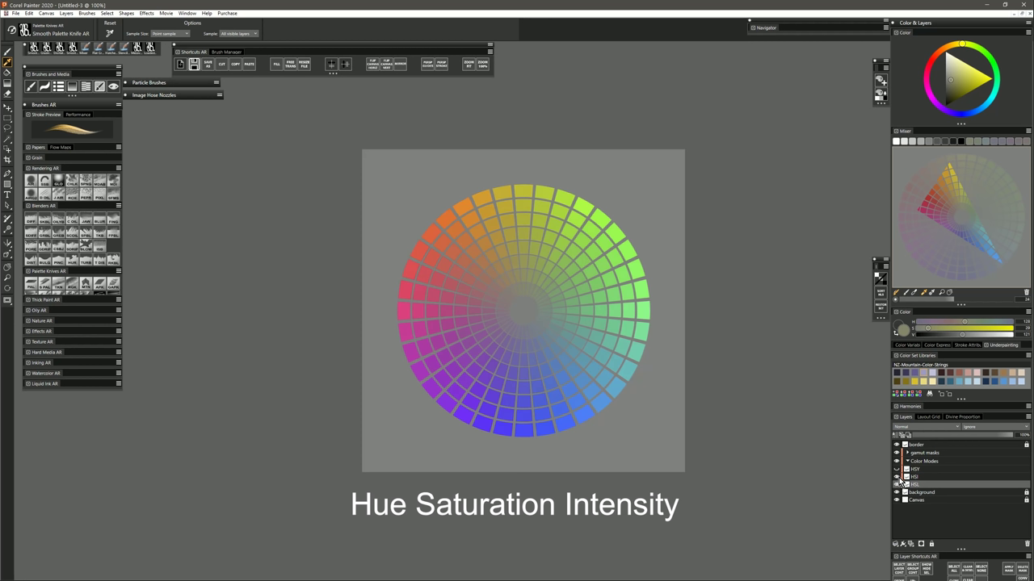
pyautogui.click(897, 479)
pyautogui.click(897, 481)
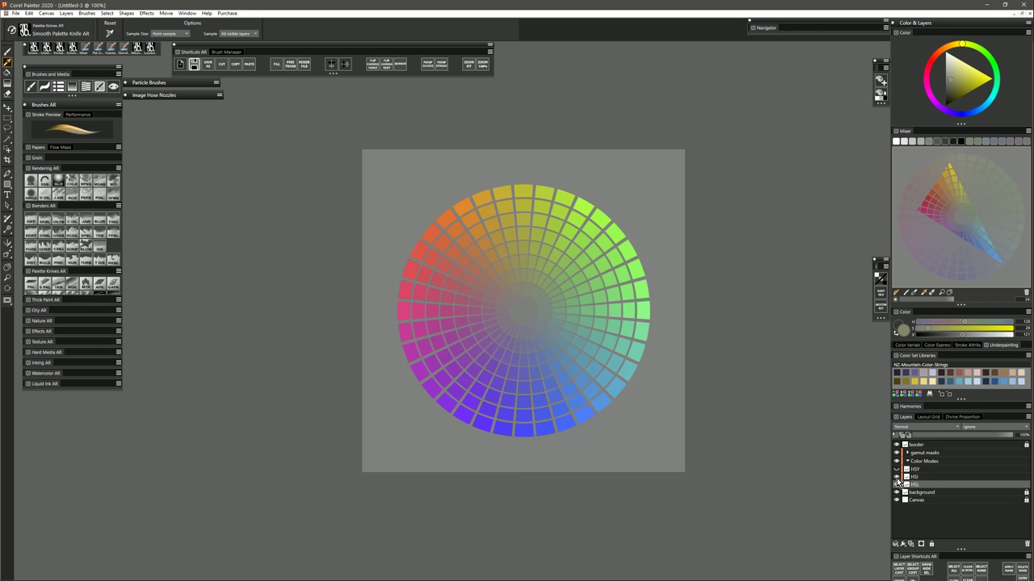
pyautogui.click(897, 482)
pyautogui.click(896, 484)
pyautogui.click(896, 484)
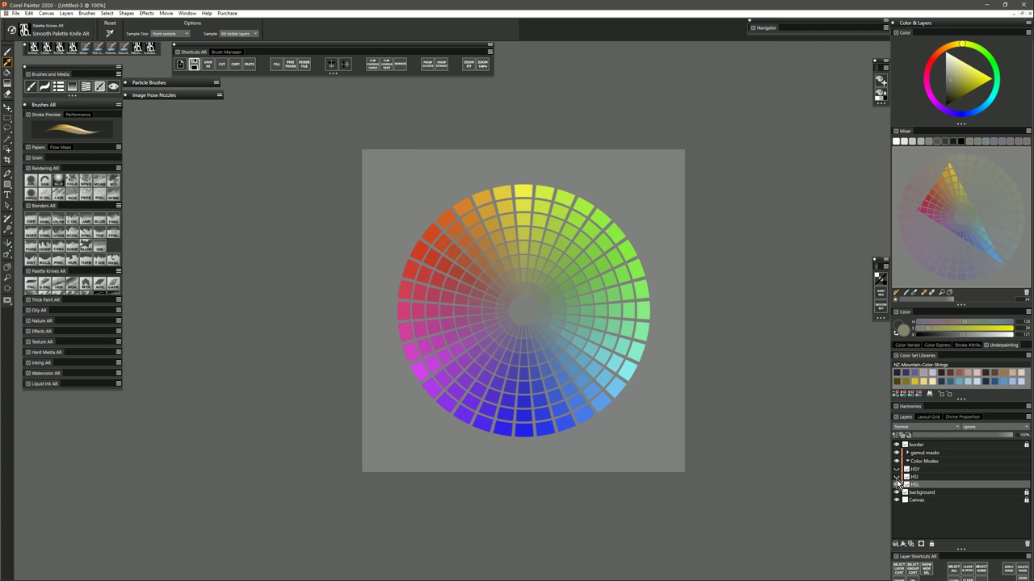
pyautogui.click(896, 483)
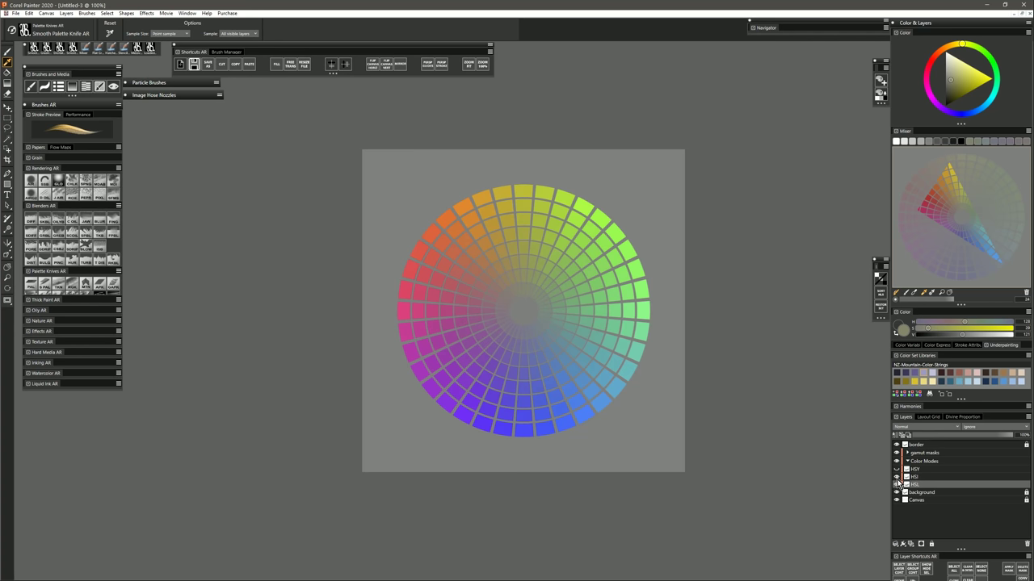
# Compare the HSI and HSY color wheels by toggling their layers, then hide both so only the HSL wheel shows.
pyautogui.click(897, 483)
pyautogui.click(896, 483)
pyautogui.click(896, 472)
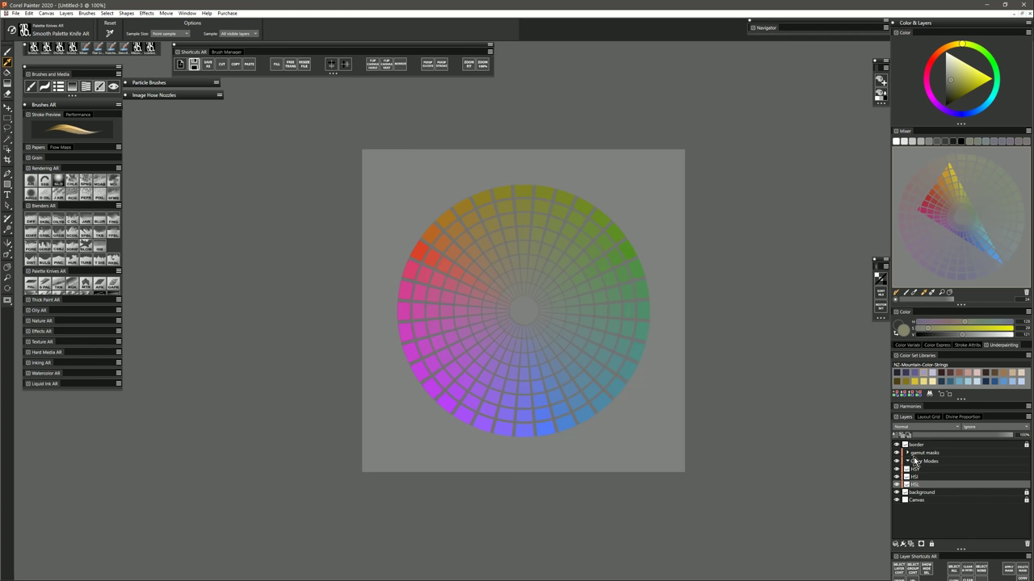
pyautogui.moveTo(896, 469); pyautogui.dragTo(896, 477)
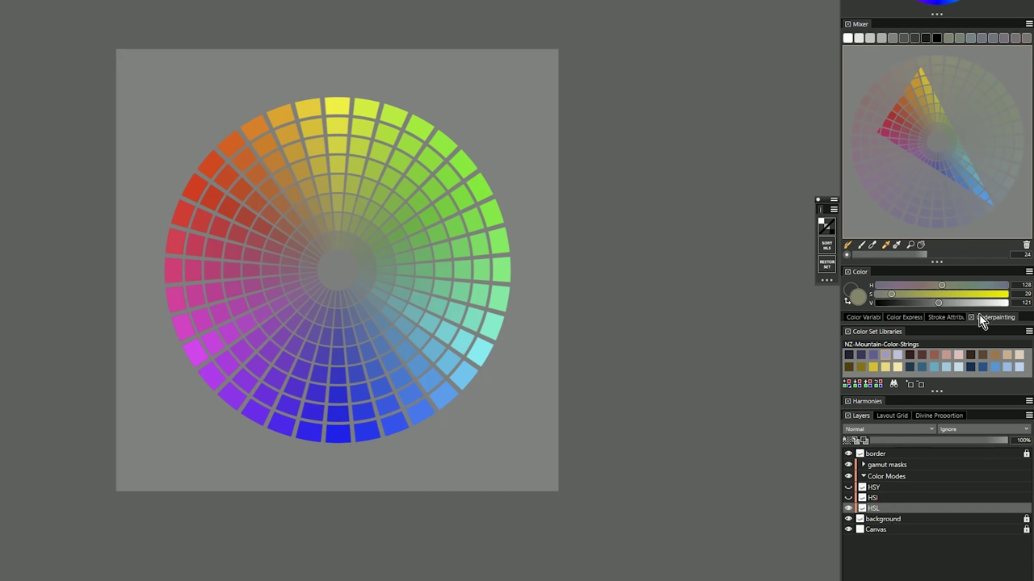
# Darken the HSL wheel with the Underpainting Value adjustment at -105%, then return Value to 0%.
pyautogui.click(988, 345)
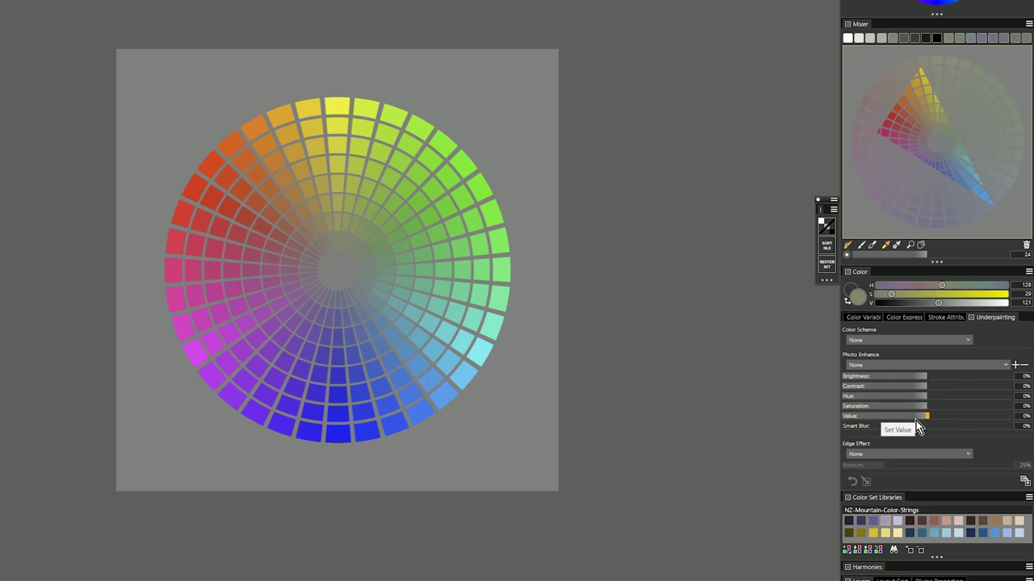
pyautogui.moveTo(914, 419); pyautogui.dragTo(864, 417)
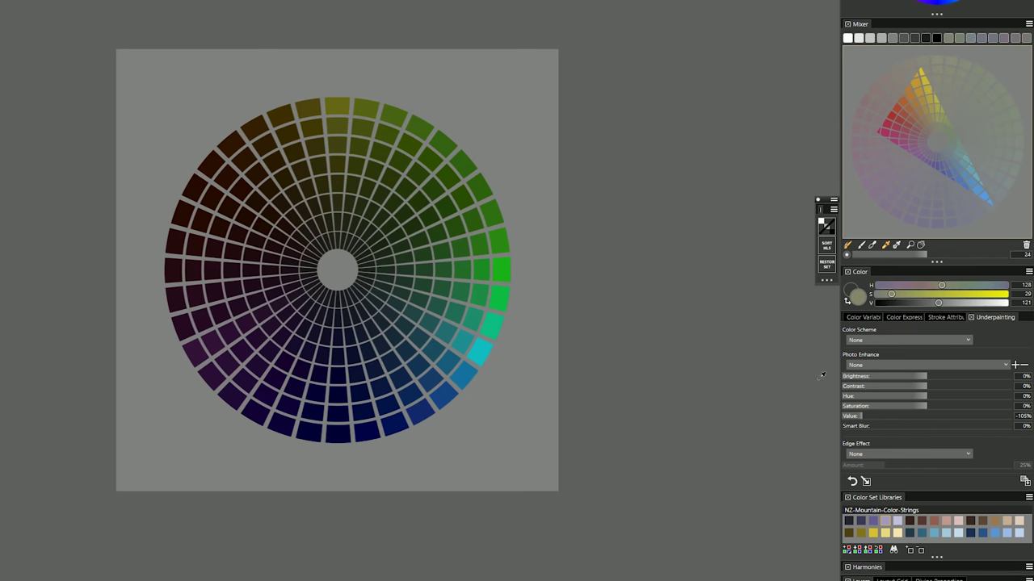
pyautogui.moveTo(927, 412); pyautogui.dragTo(952, 405)
pyautogui.moveTo(871, 418); pyautogui.dragTo(928, 417)
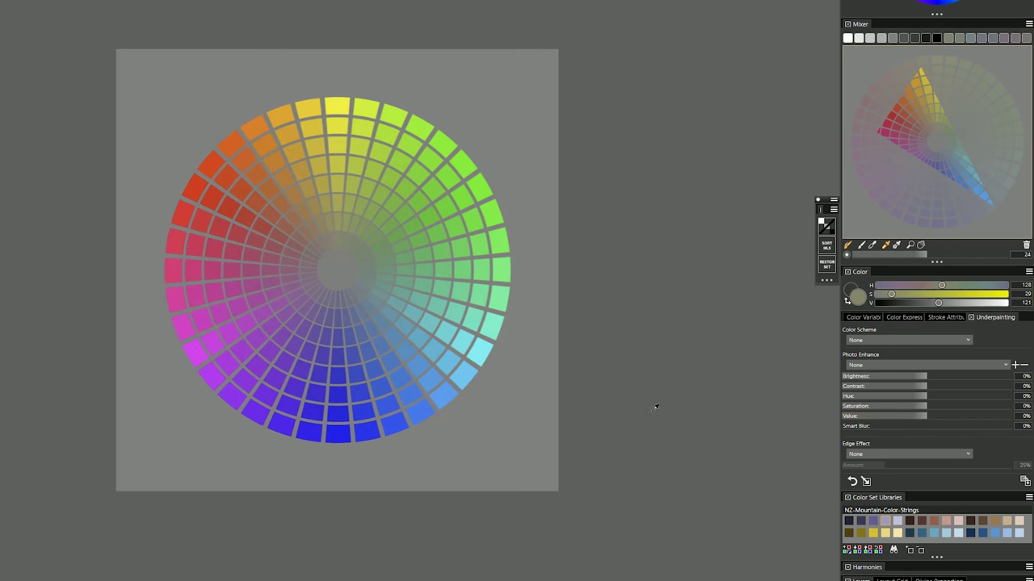
# Sample light green squares and the gray surround, try a slightly lower Underpainting Value, and collapse the Underpainting controls.
pyautogui.click(501, 293)
pyautogui.click(481, 293)
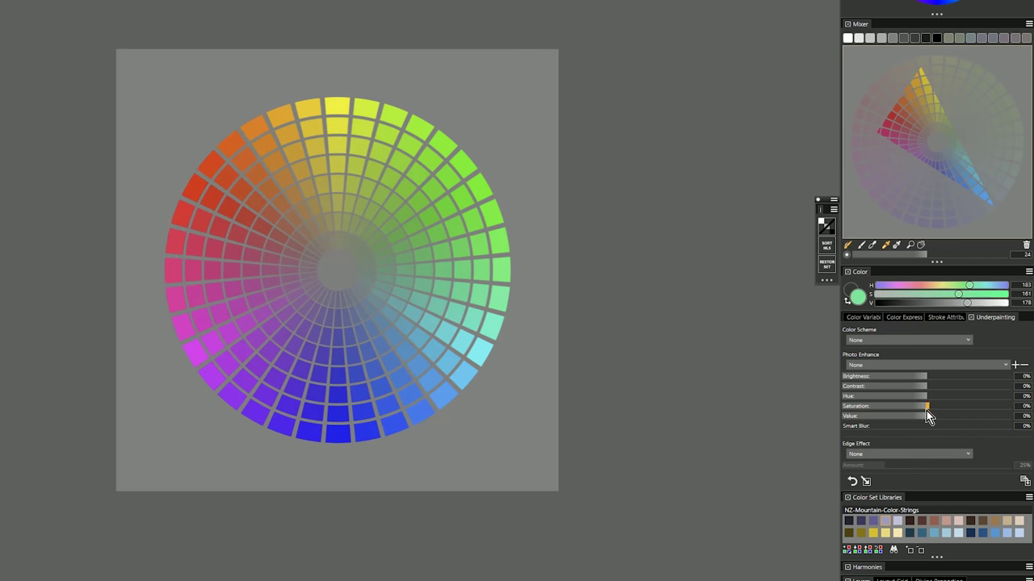
pyautogui.moveTo(905, 418)
pyautogui.mouseDown()
pyautogui.moveTo(863, 417)
pyautogui.moveTo(921, 417)
pyautogui.mouseUp()
pyautogui.click(530, 321)
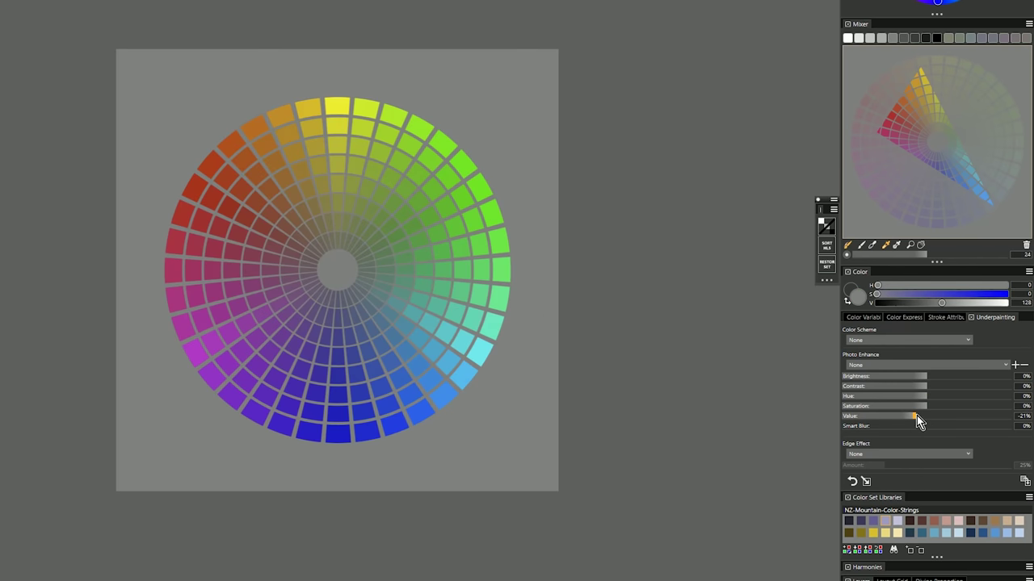
pyautogui.click(997, 323)
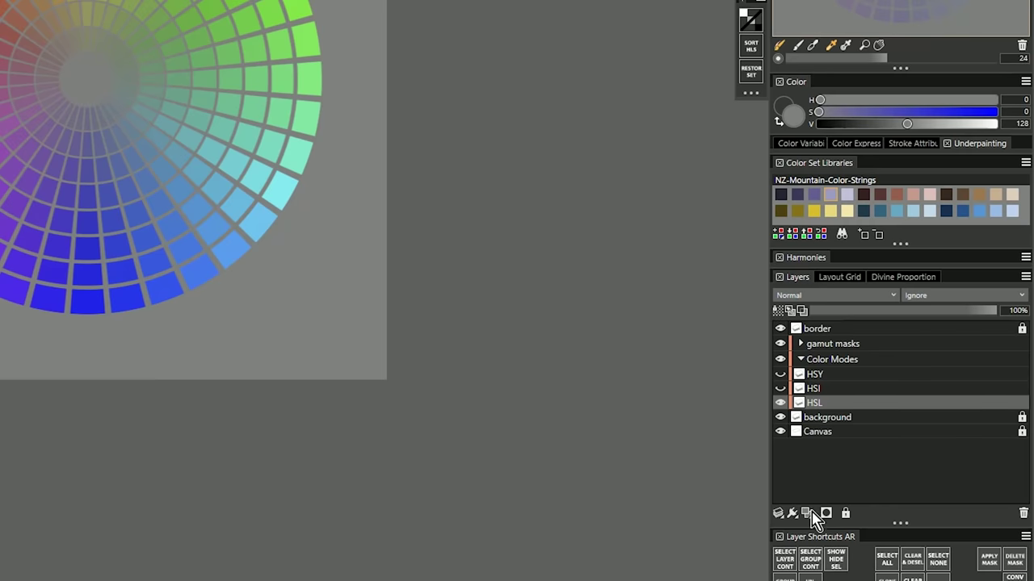
# Add a Brightness and Contrast dynamic layer and lower its brightness strongly to darken the whole image.
pyautogui.click(792, 514)
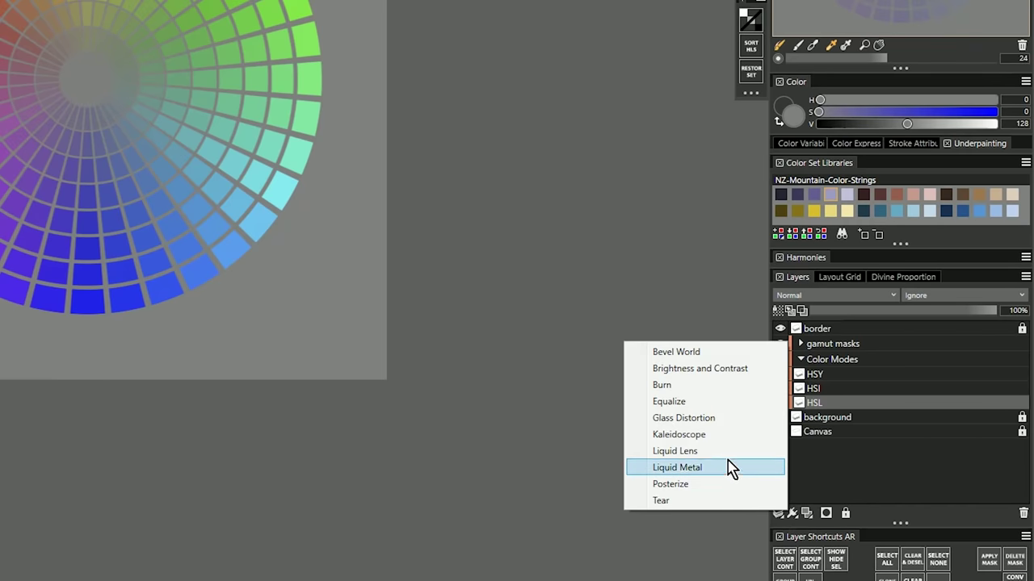
pyautogui.click(717, 369)
pyautogui.moveTo(517, 266); pyautogui.dragTo(785, 232)
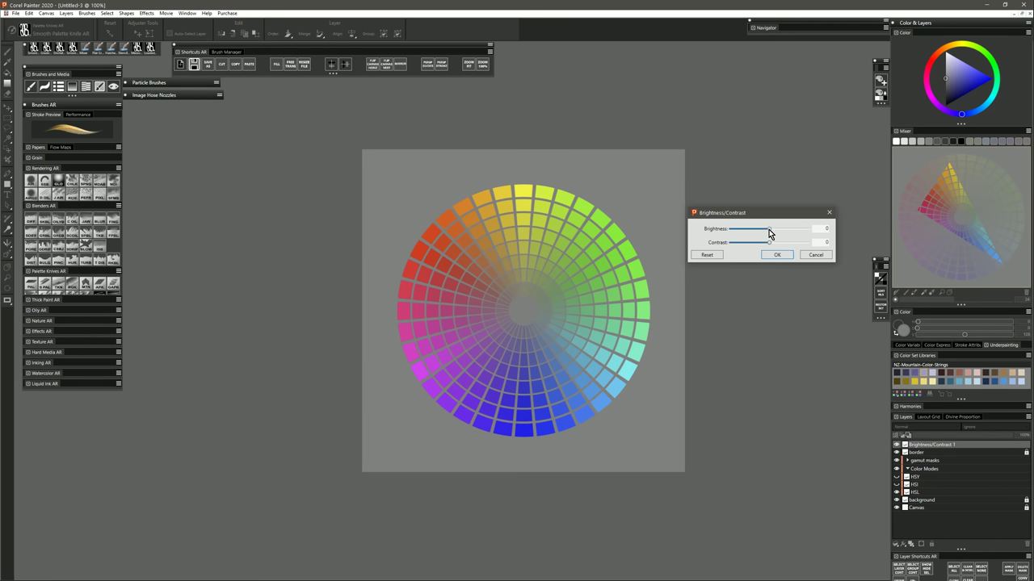
pyautogui.moveTo(763, 230); pyautogui.dragTo(733, 228)
pyautogui.press('Escape')
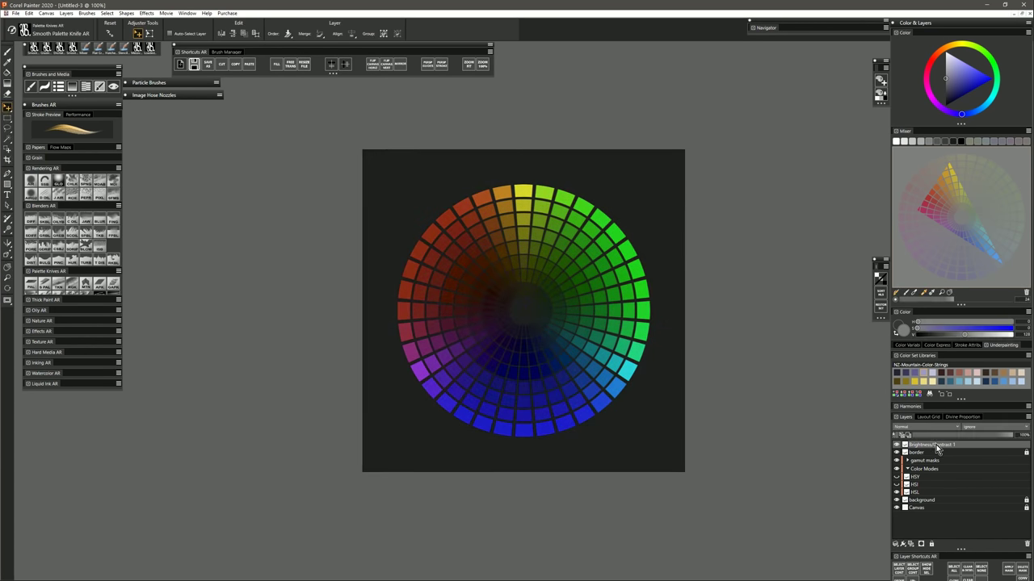
# Move the Brightness/Contrast layer into the Color Modes group above HSY and set its brightness to 43.
pyautogui.moveTo(925, 493); pyautogui.dragTo(964, 471)
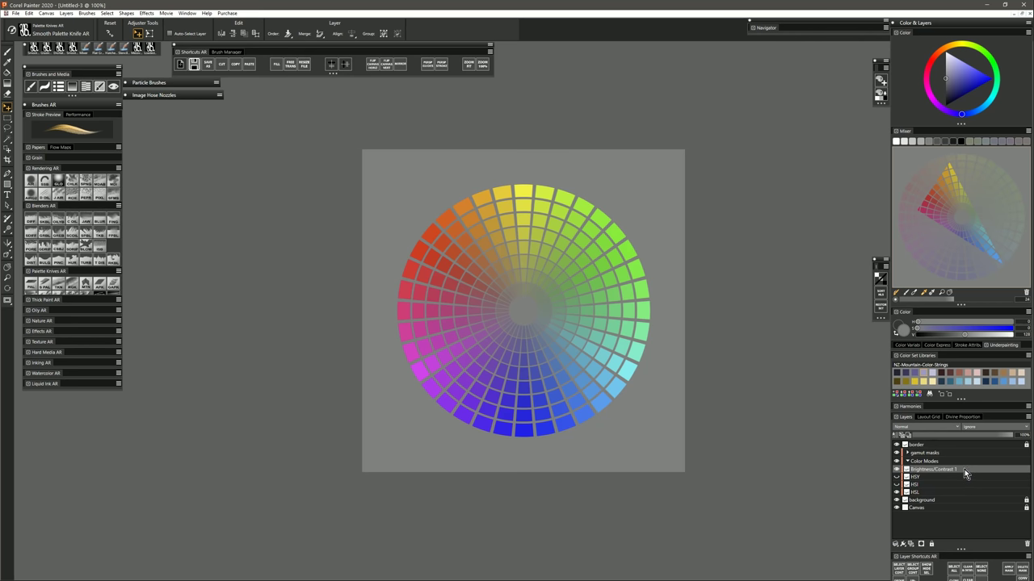
pyautogui.doubleClick(964, 470)
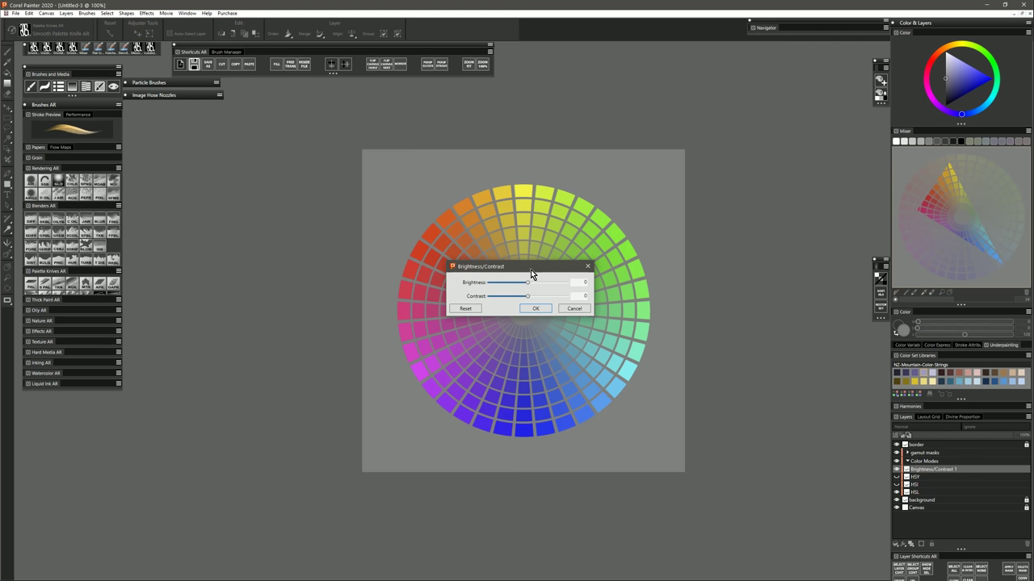
pyautogui.moveTo(530, 274); pyautogui.dragTo(755, 238)
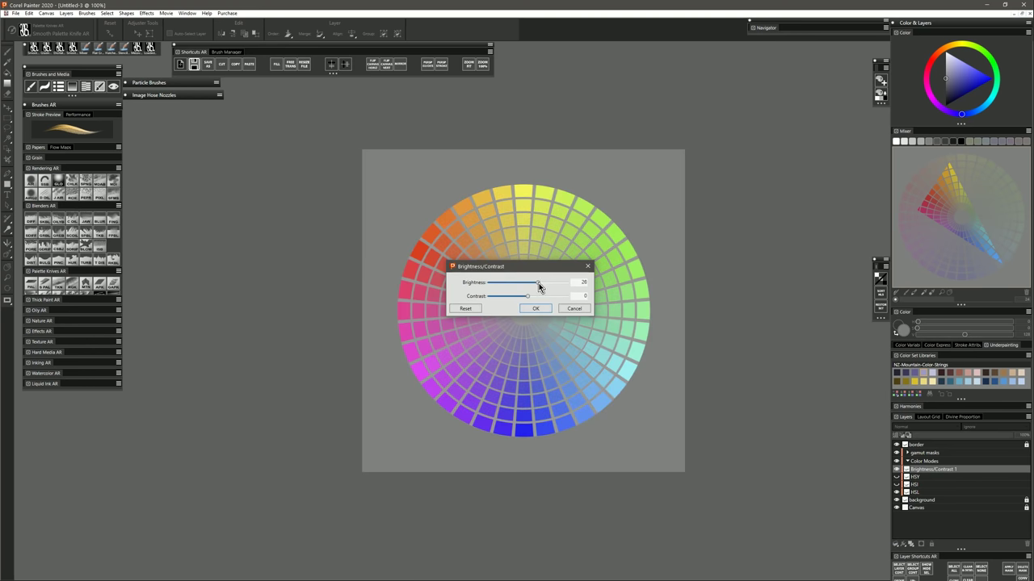
pyautogui.moveTo(535, 286); pyautogui.dragTo(542, 285)
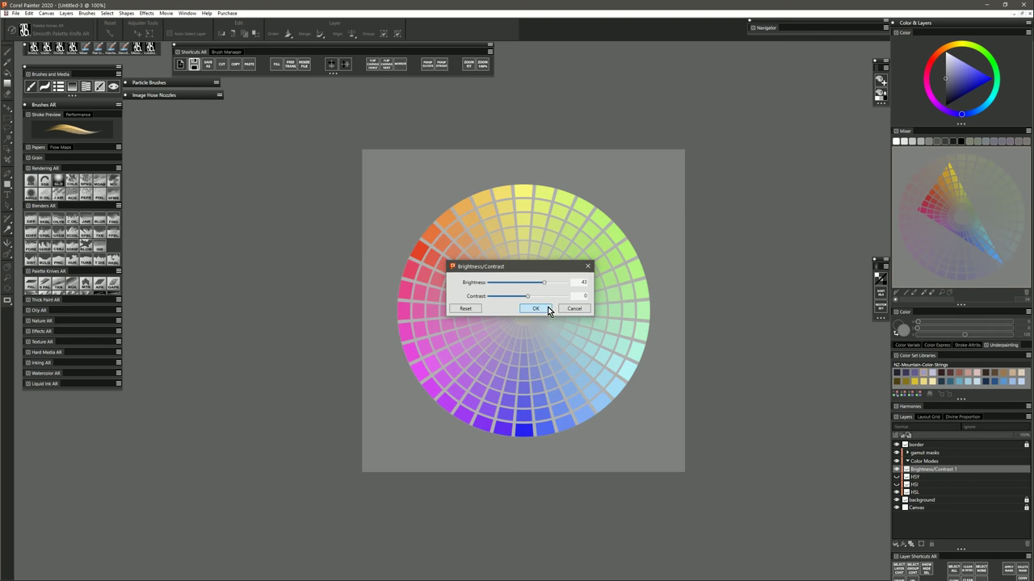
pyautogui.click(547, 309)
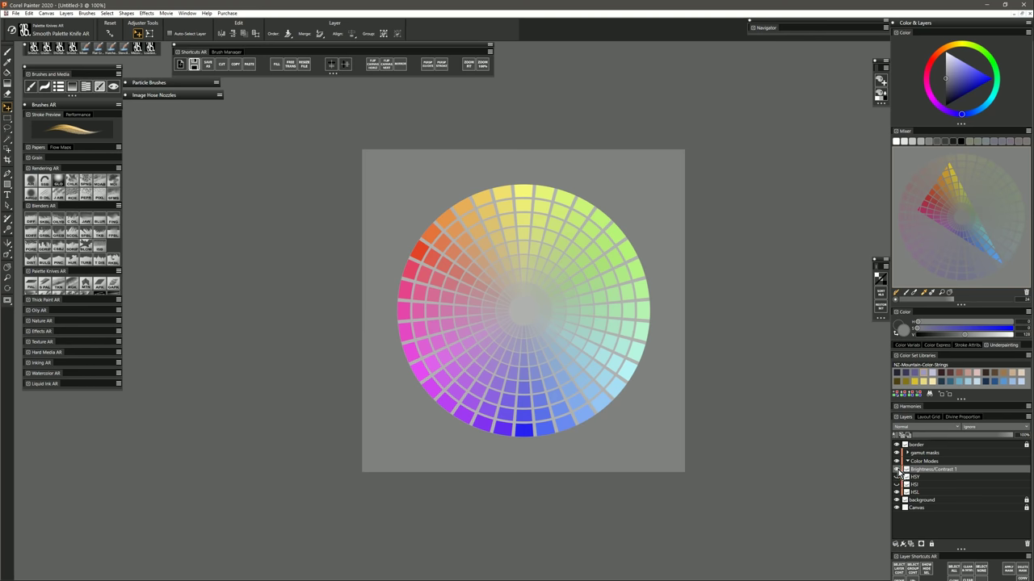
# Hide the Brightness/Contrast layer, and expand the gamut masks group in place of the Color Modes group.
pyautogui.click(896, 470)
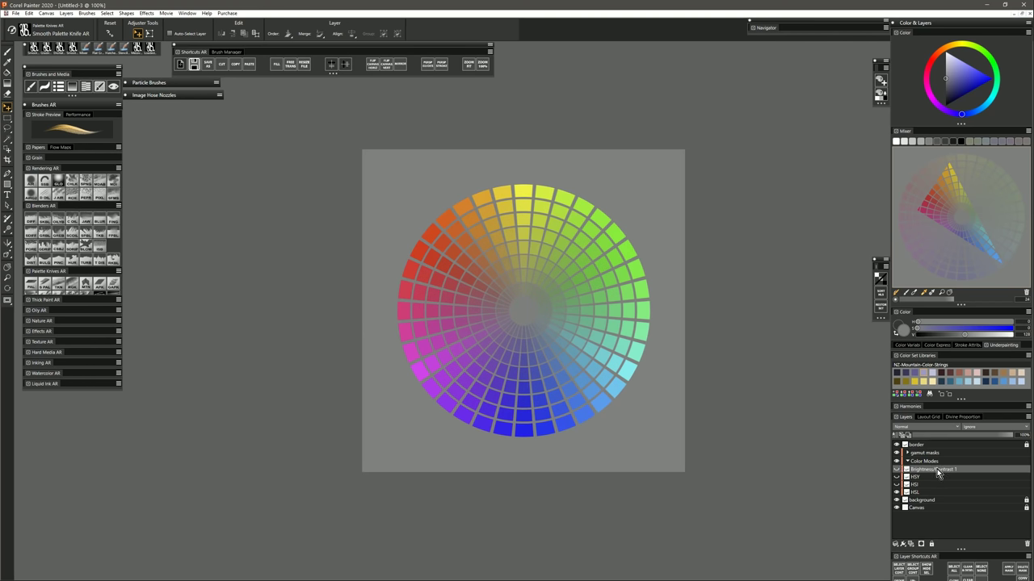
pyautogui.click(907, 461)
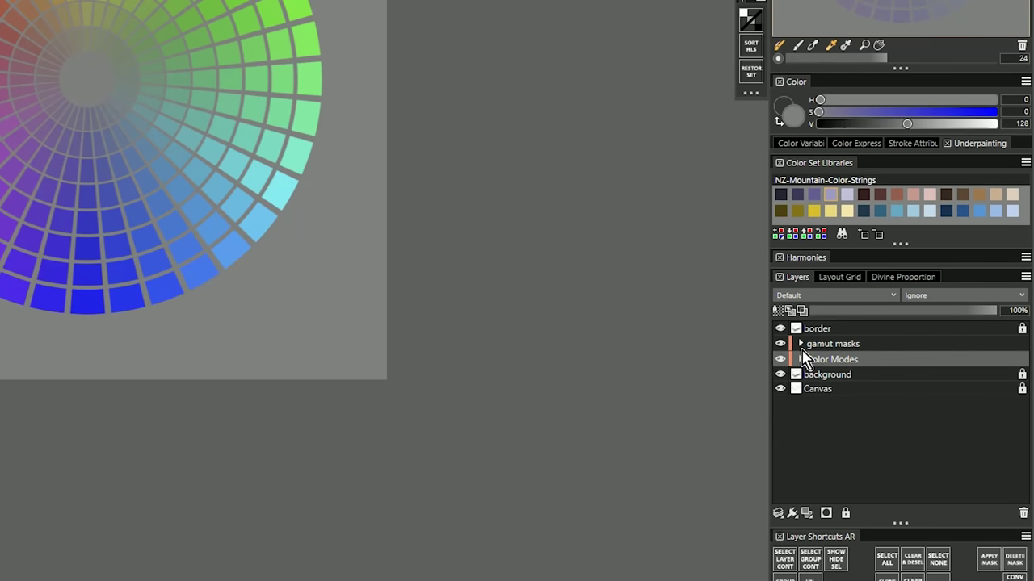
pyautogui.click(802, 346)
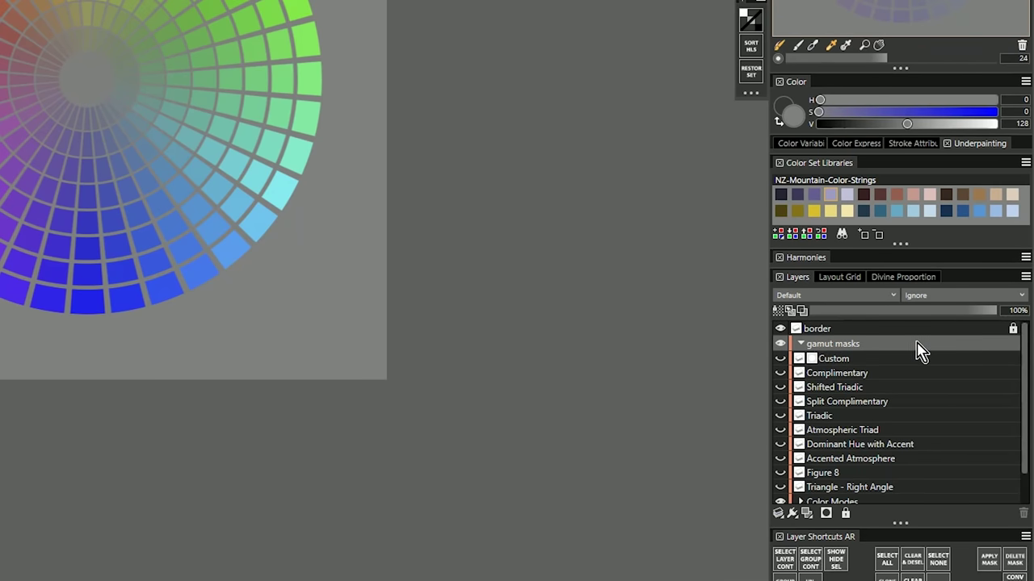
pyautogui.moveTo(1021, 342); pyautogui.dragTo(1023, 365)
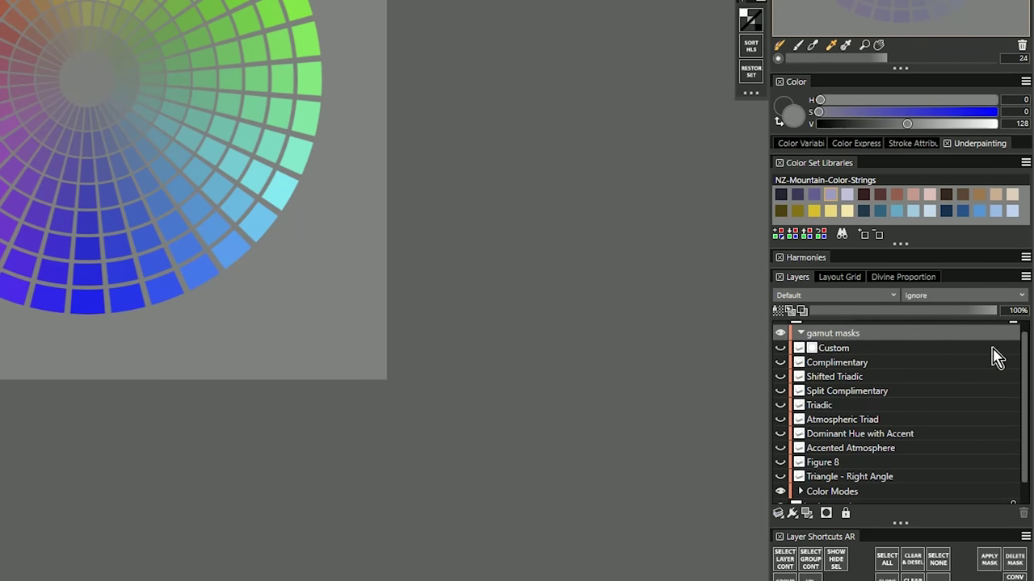
pyautogui.scroll(-3, 897, 323)
# Toggle the Complimentary gamut mask over the wheel, leave it visible and select its layer.
pyautogui.click(780, 195)
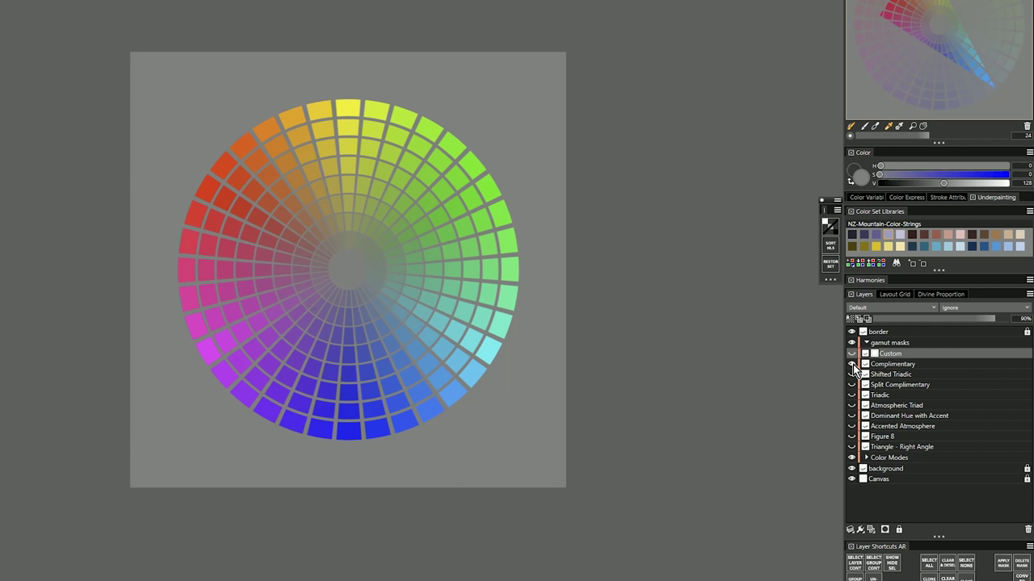
pyautogui.click(780, 209)
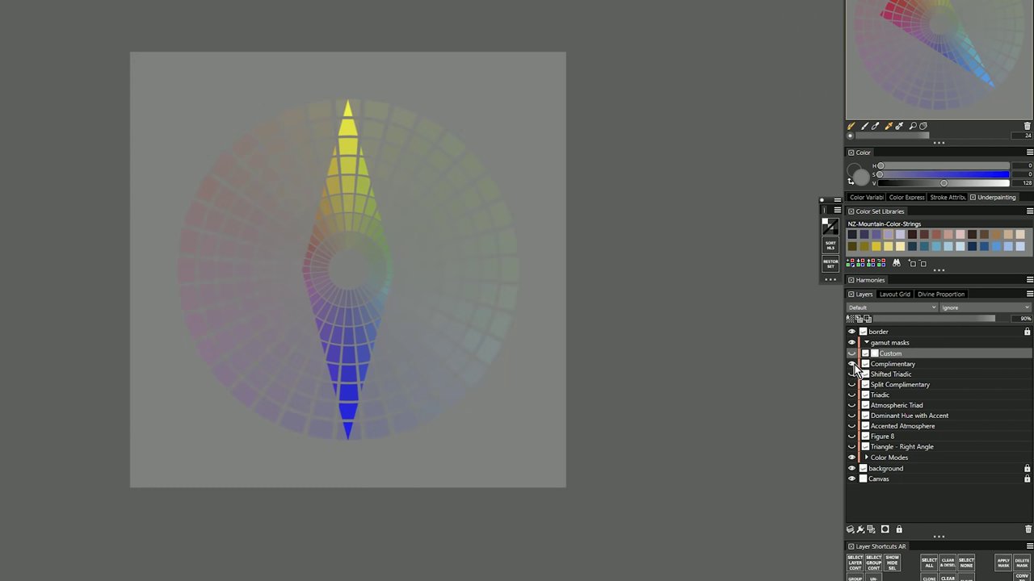
pyautogui.click(853, 364)
pyautogui.click(852, 364)
pyautogui.click(852, 365)
pyautogui.click(853, 365)
pyautogui.click(897, 369)
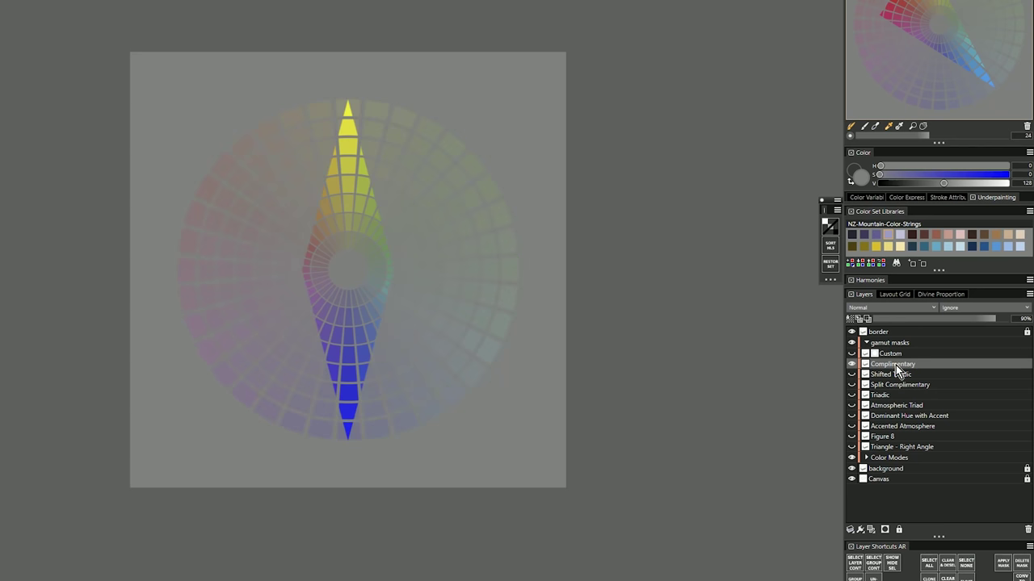
pyautogui.moveTo(981, 318); pyautogui.dragTo(995, 372)
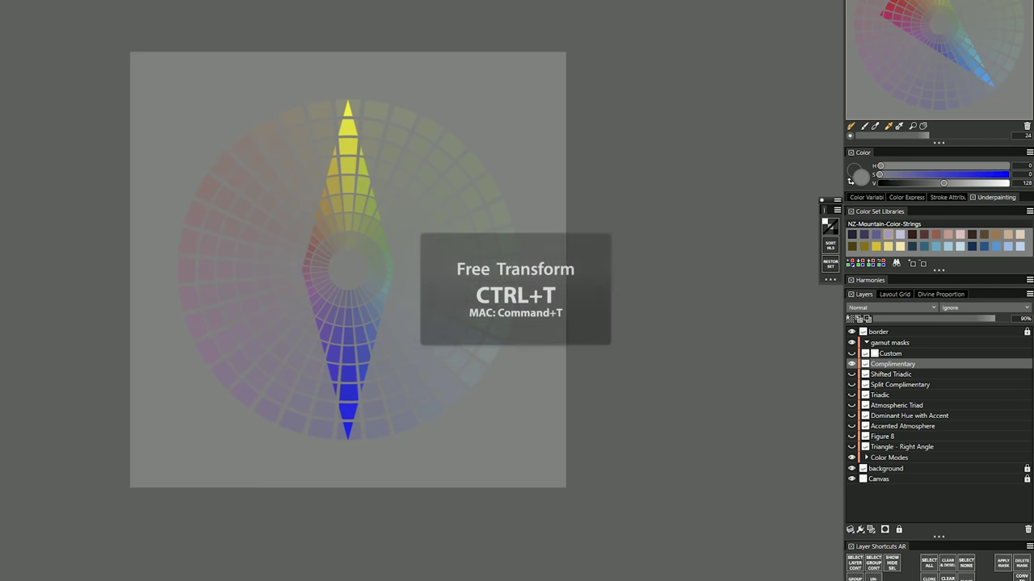
# Rotate the Complimentary mask about 30 degrees clockwise with Free Transform so it spans yellow-green to violet.
pyautogui.hotkey('ctrl', 't')
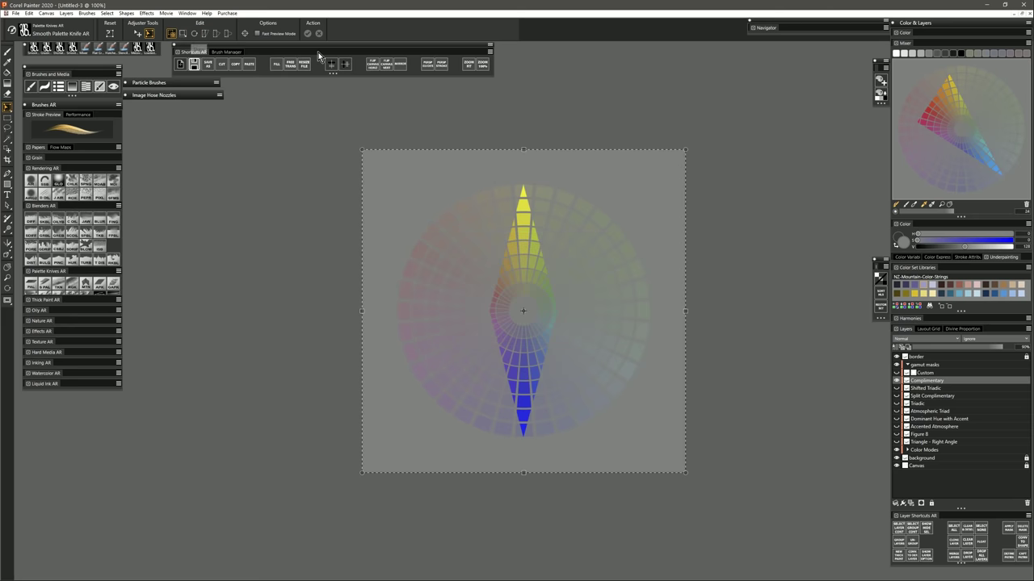
pyautogui.moveTo(685, 150); pyautogui.dragTo(708, 274)
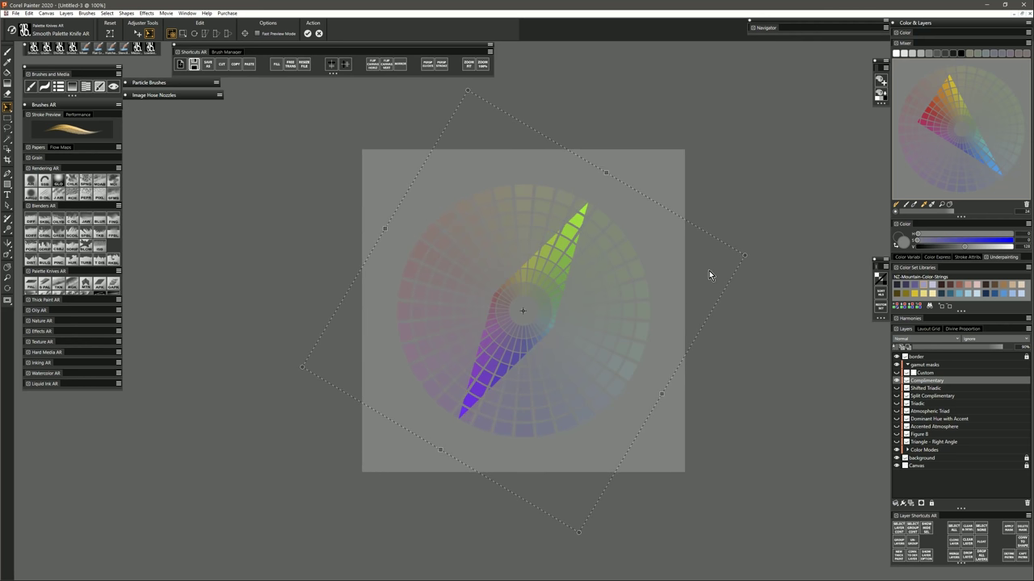
pyautogui.click(308, 34)
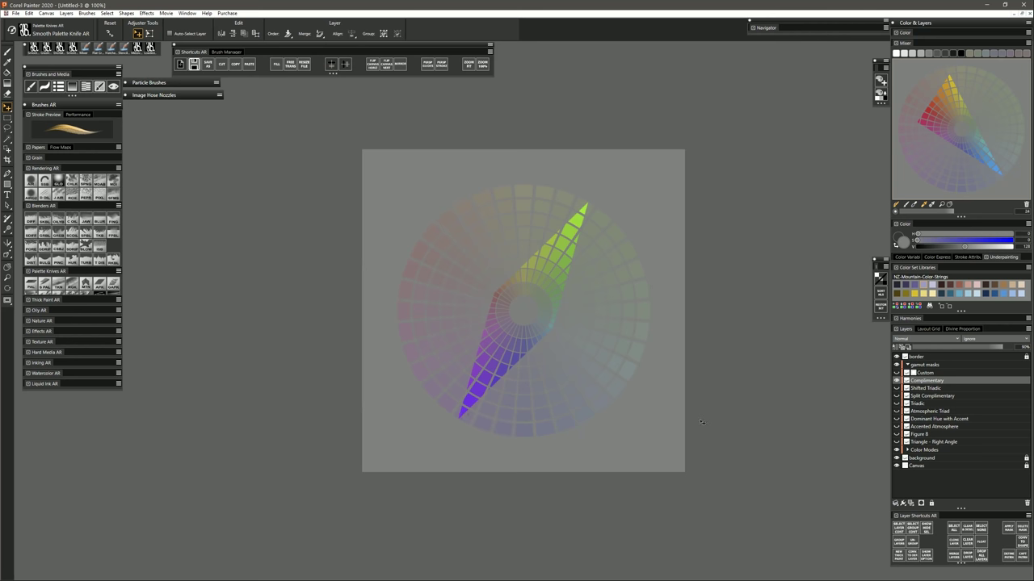
# Hide the Complimentary mask, then show the Custom mask layer and select its layer mask.
pyautogui.press('d')
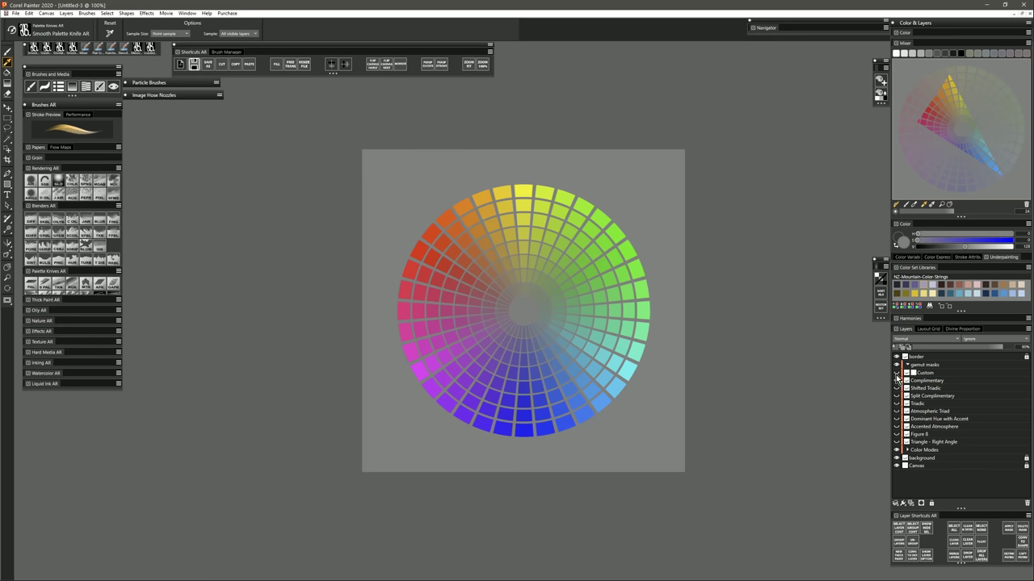
pyautogui.click(897, 374)
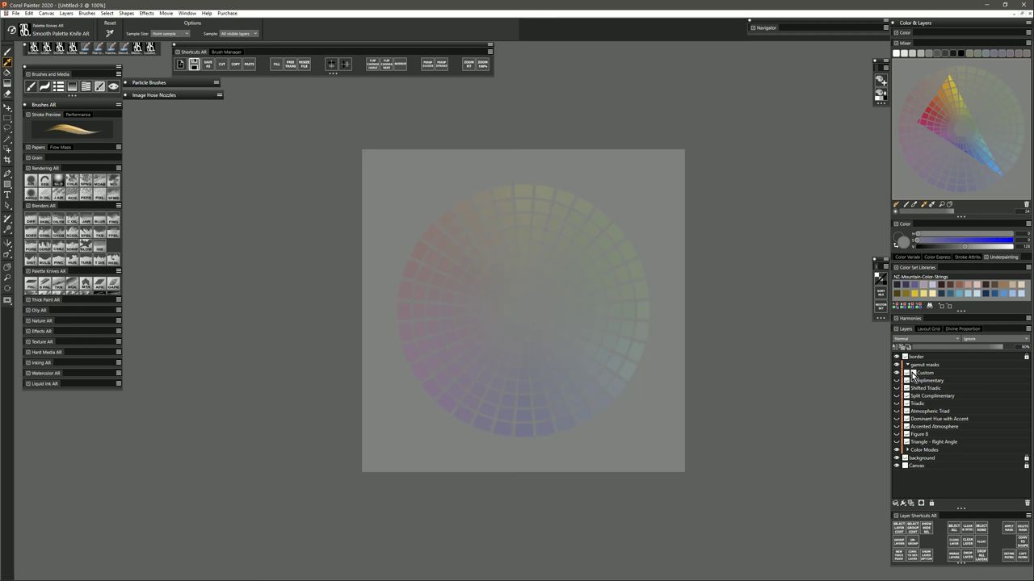
pyautogui.click(915, 377)
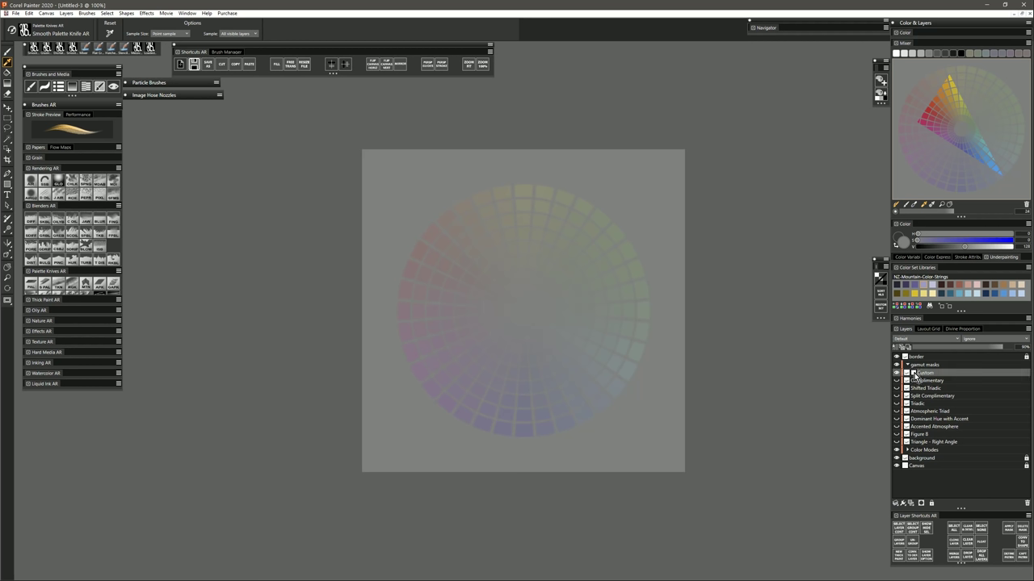
# Draw a triangular polygonal selection on the wheel with corners at the orange, blue-violet and blue outer squares.
pyautogui.moveTo(8, 127); pyautogui.dragTo(38, 131)
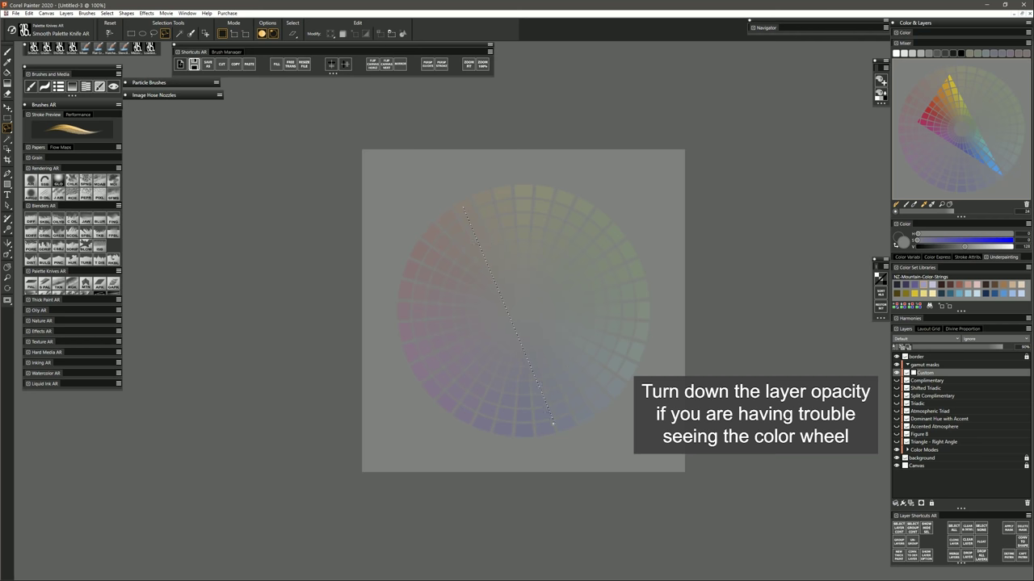
pyautogui.click(502, 427)
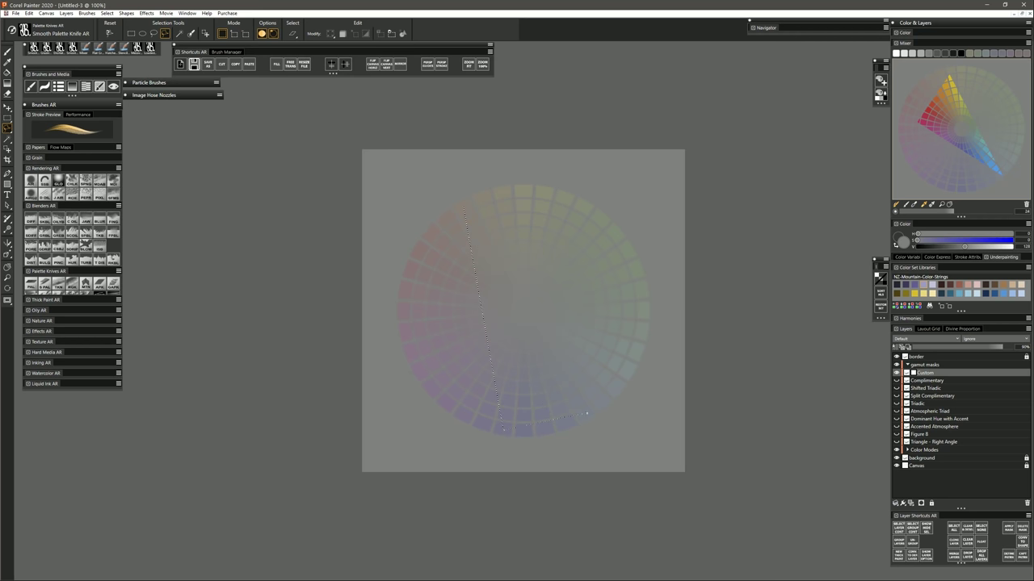
pyautogui.doubleClick(588, 414)
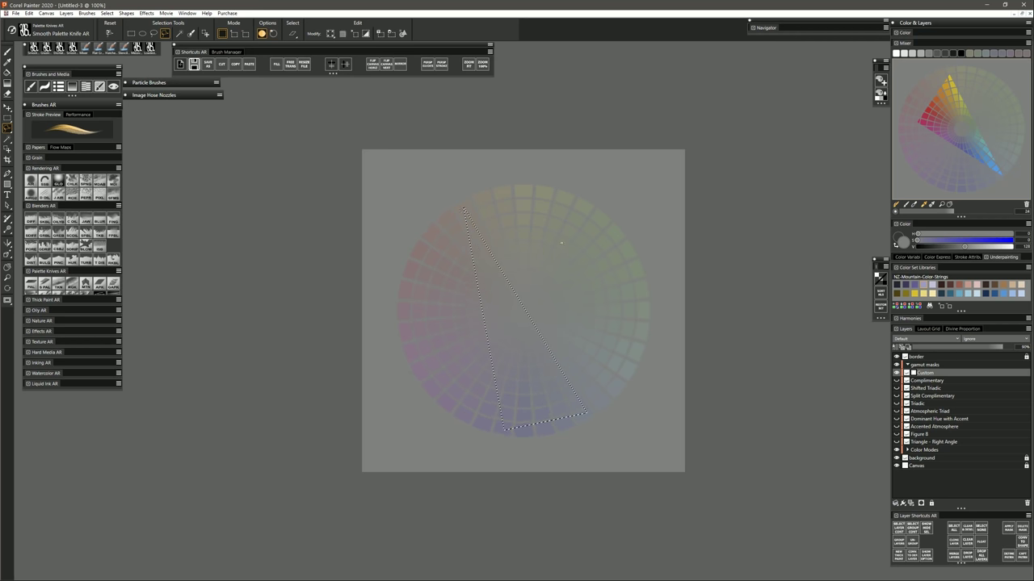
# Set the main color to black and fill the triangular selection on the Custom layer's mask.
pyautogui.moveTo(964, 247); pyautogui.dragTo(916, 246)
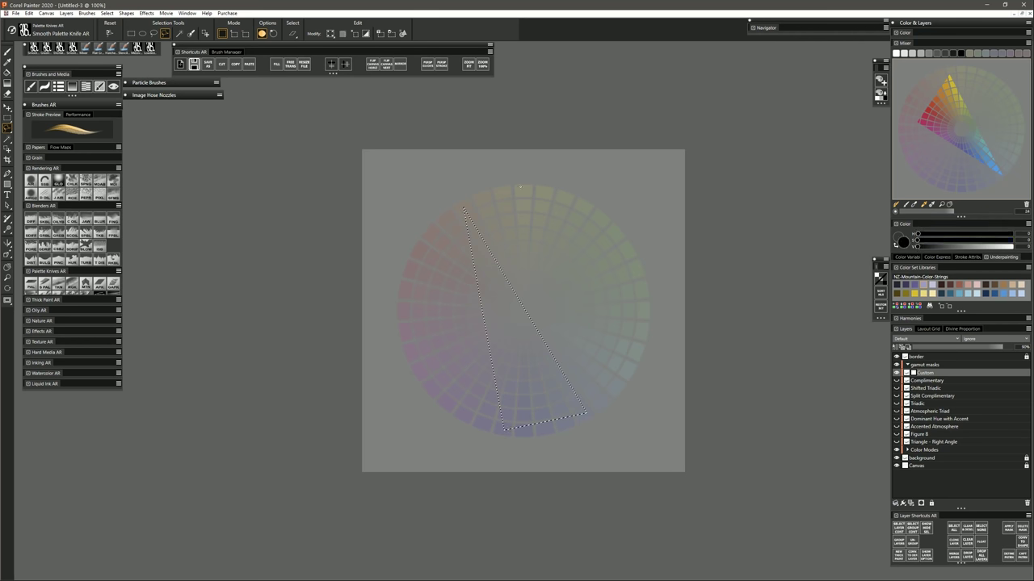
pyautogui.click(277, 63)
pyautogui.press('Return')
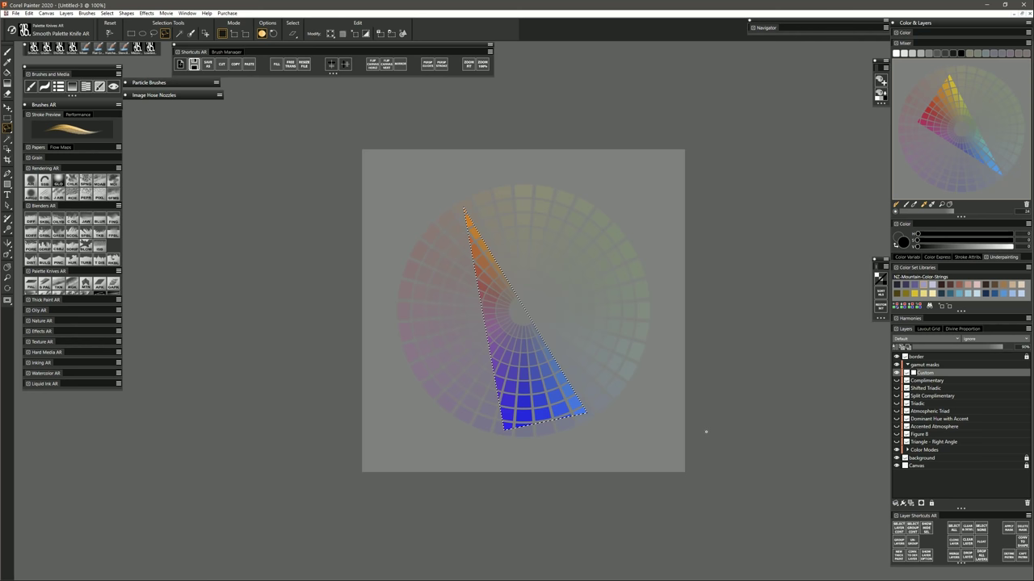
# Clear the triangular selection, hide the Custom mask layer and show the Complimentary mask.
pyautogui.hotkey('ctrl', 'd')
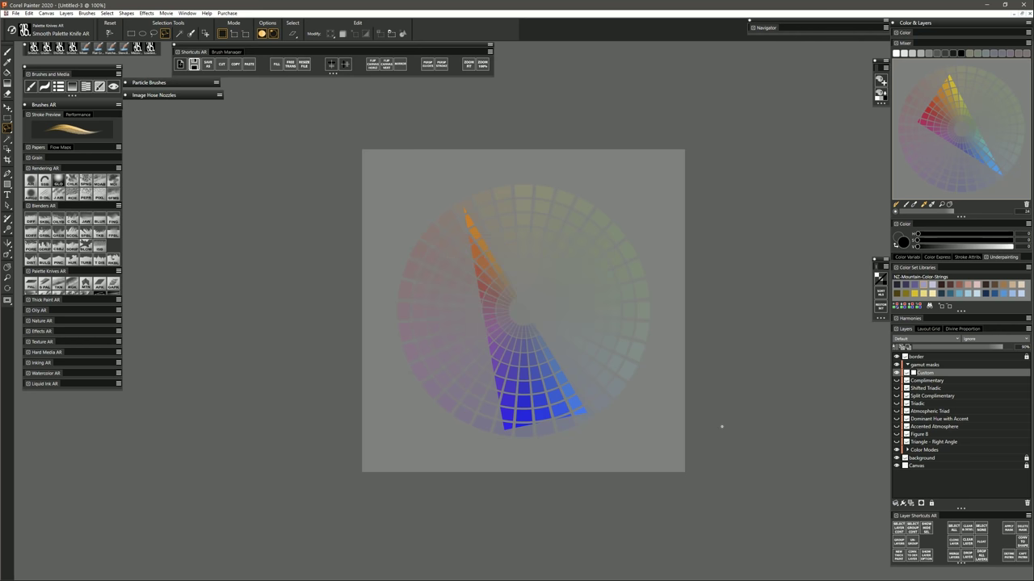
pyautogui.click(897, 372)
pyautogui.click(896, 381)
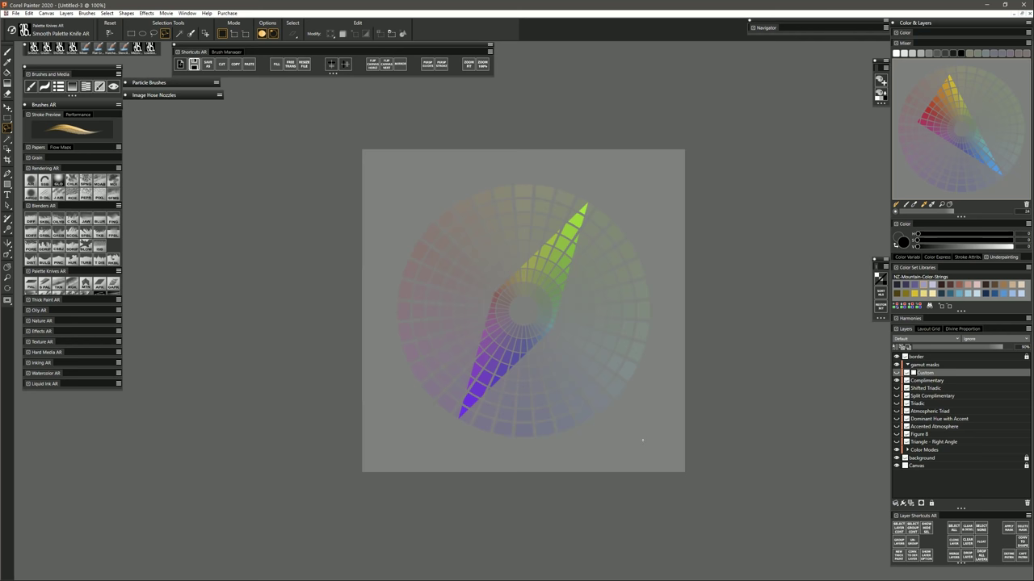
# Add a layer named swatches above the border layer and choose the Smooth Scratchboard brush.
pyautogui.click(922, 360)
pyautogui.click(912, 503)
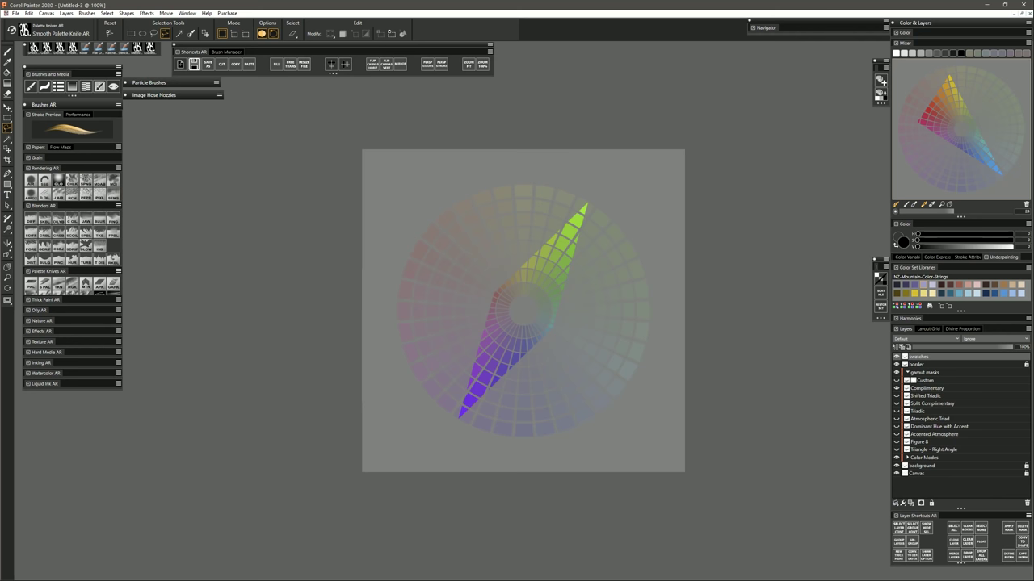
pyautogui.click(50, 184)
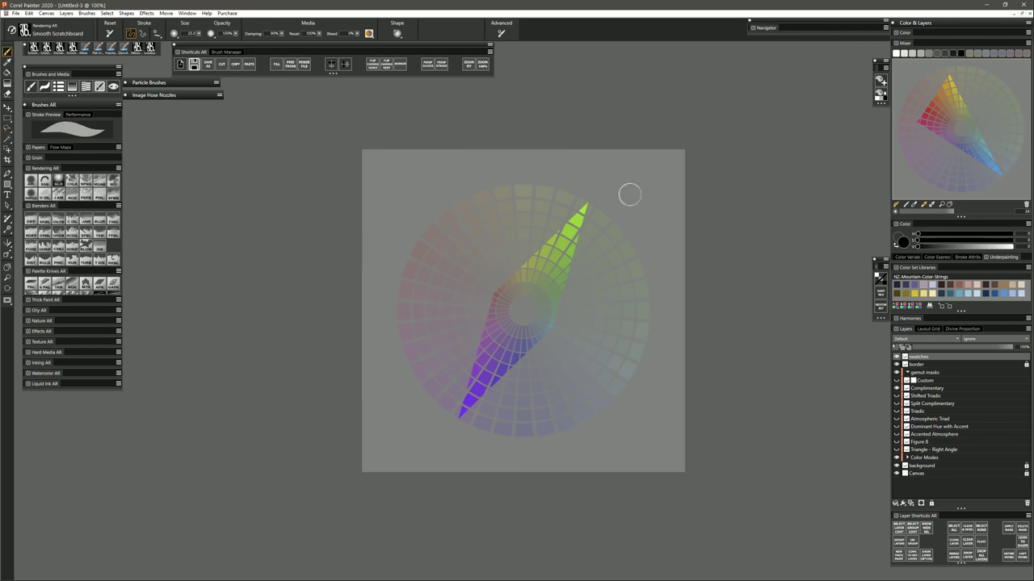
# Paint a column of four swatches beside the wheel with yellow-green, violet, muted red and muted teal sampled from the mask's corners.
pyautogui.press('alt')
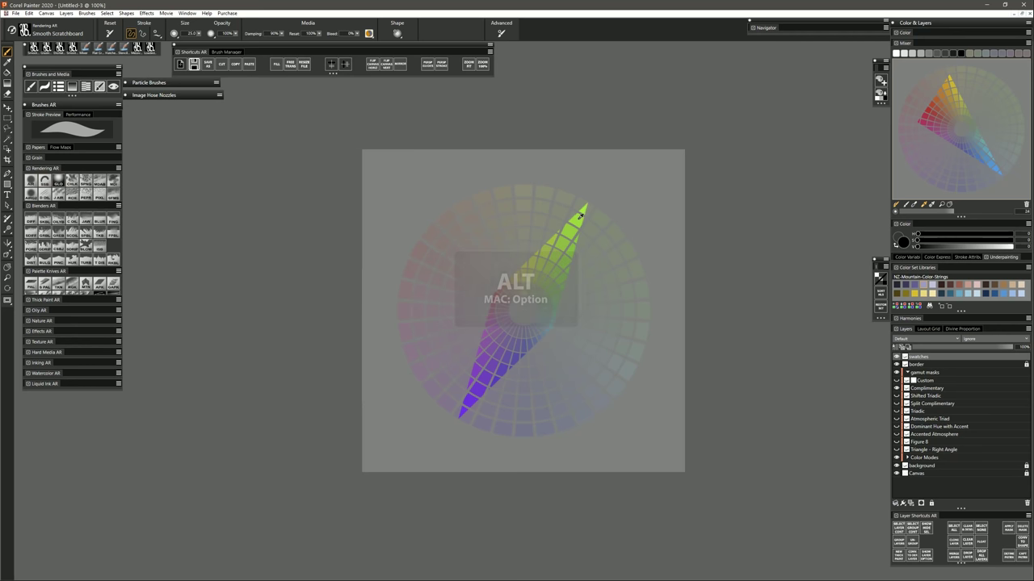
pyautogui.keyDown('alt'); pyautogui.click(582, 215); pyautogui.keyUp('alt')
pyautogui.click(613, 183)
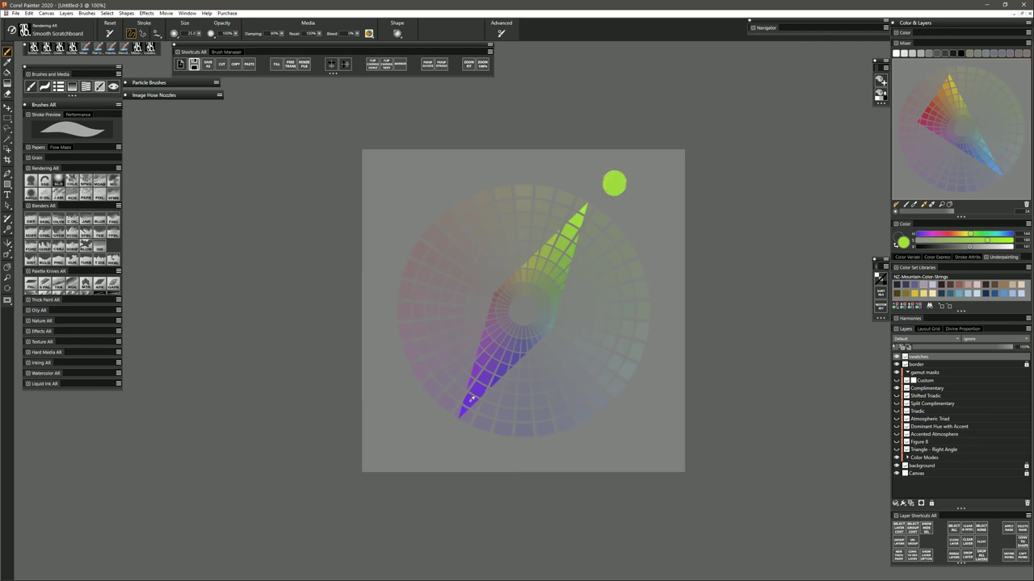
pyautogui.keyDown('alt'); pyautogui.click(471, 399); pyautogui.keyUp('alt')
pyautogui.click(616, 228)
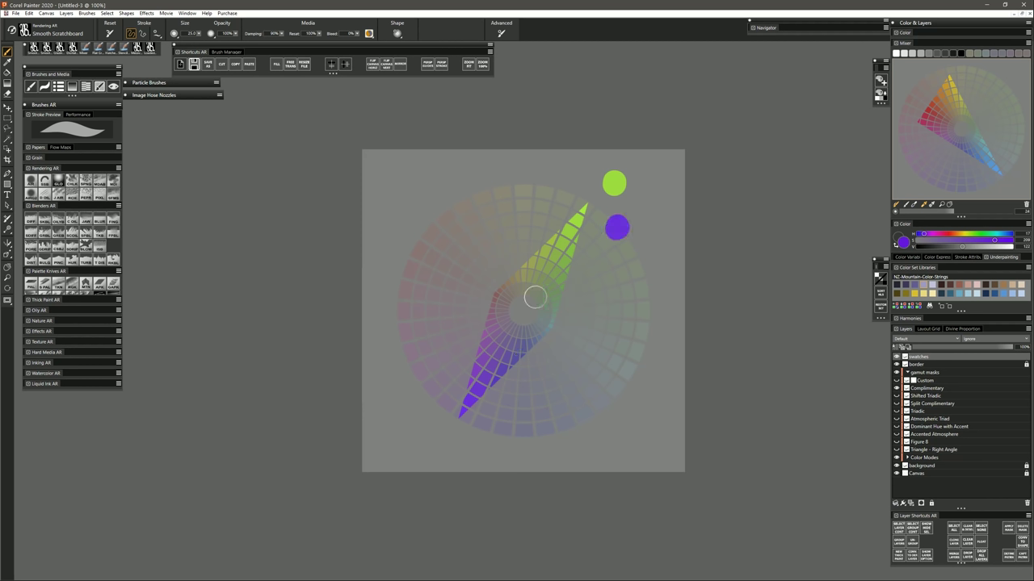
pyautogui.keyDown('alt'); pyautogui.click(501, 299); pyautogui.keyUp('alt')
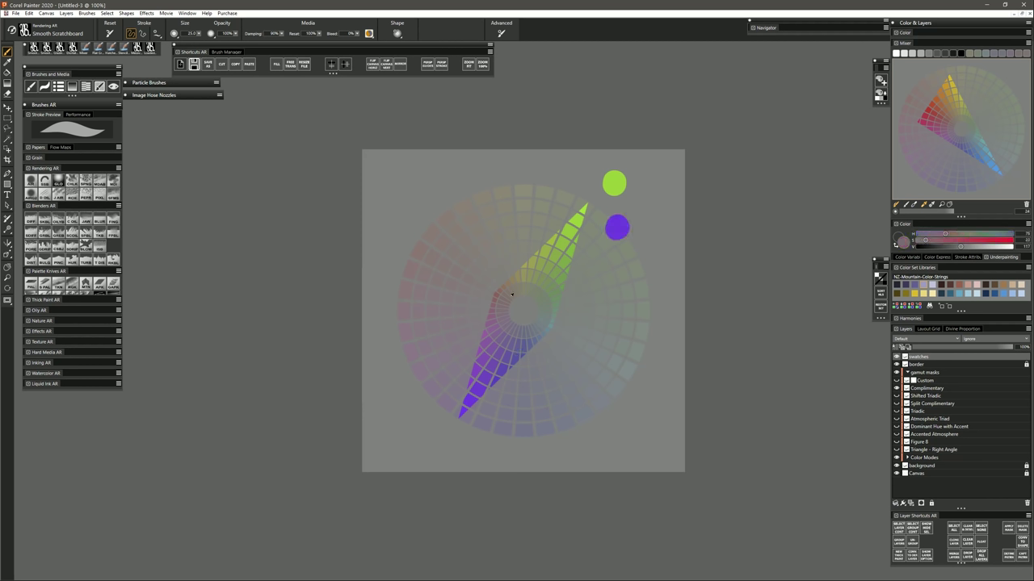
pyautogui.click(616, 267)
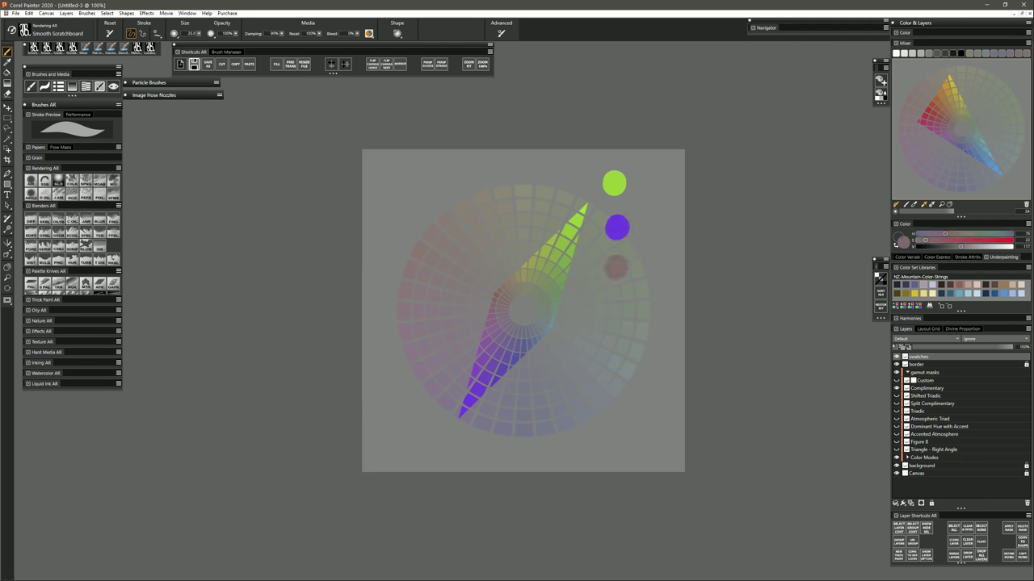
pyautogui.keyDown('alt'); pyautogui.click(548, 321); pyautogui.keyUp('alt')
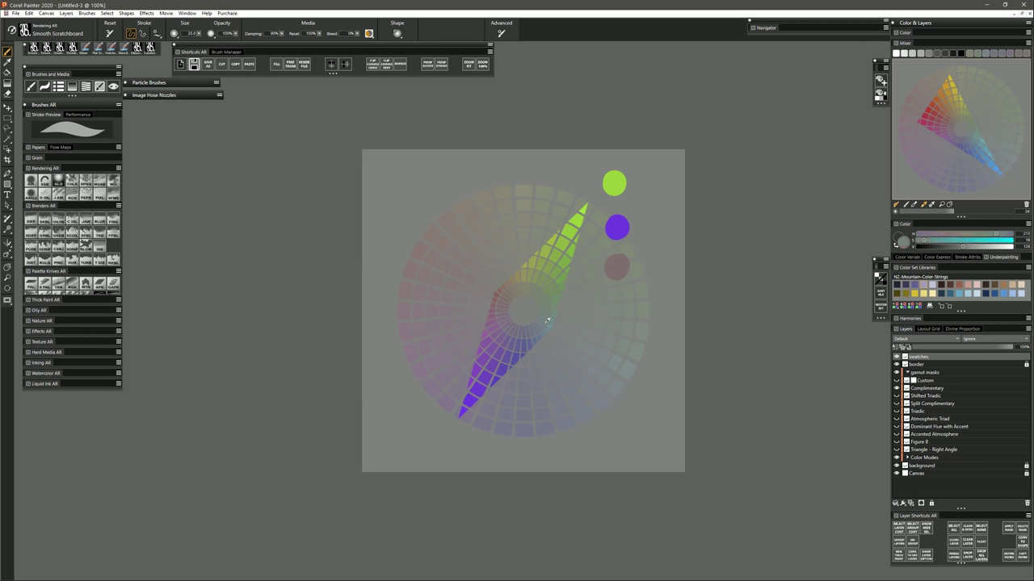
pyautogui.click(617, 316)
# Repaint the yellow-green swatch with a softer green sampled inside the mask, adjusting the green's saturation.
pyautogui.keyDown('alt'); pyautogui.click(553, 265); pyautogui.keyUp('alt')
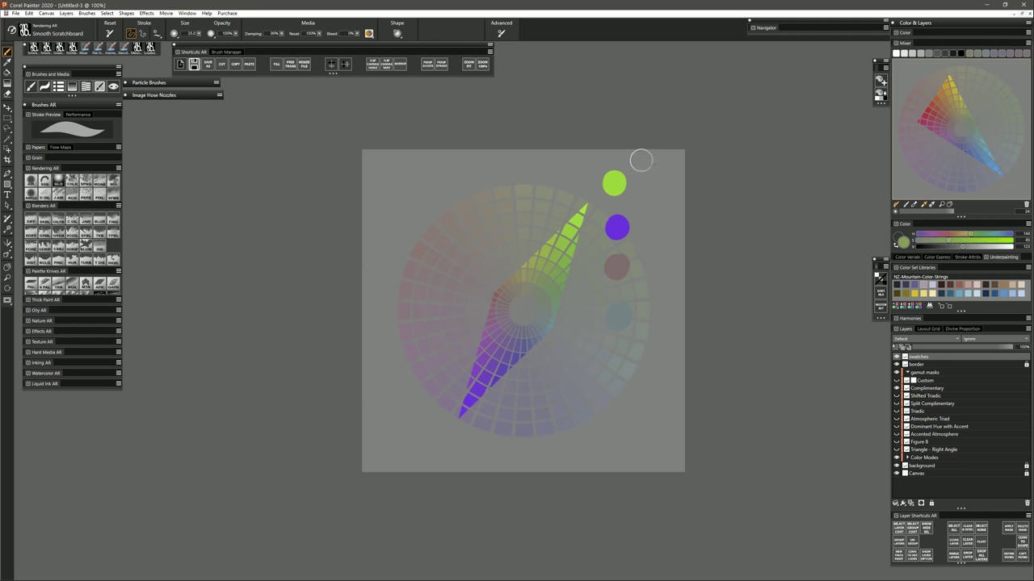
pyautogui.moveTo(626, 182); pyautogui.dragTo(613, 183)
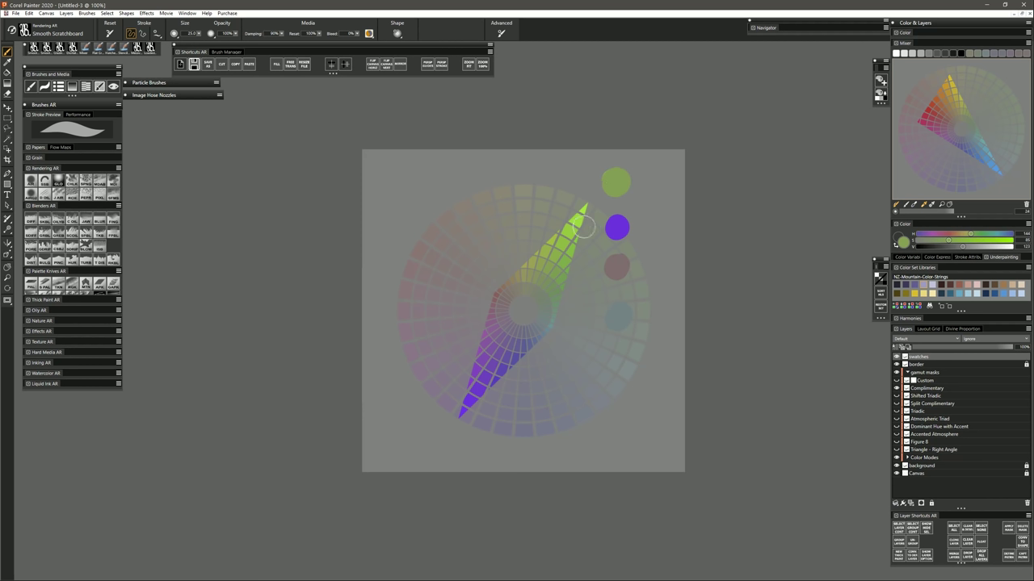
pyautogui.moveTo(948, 239); pyautogui.dragTo(966, 240)
pyautogui.hotkey('ctrl', 'z')
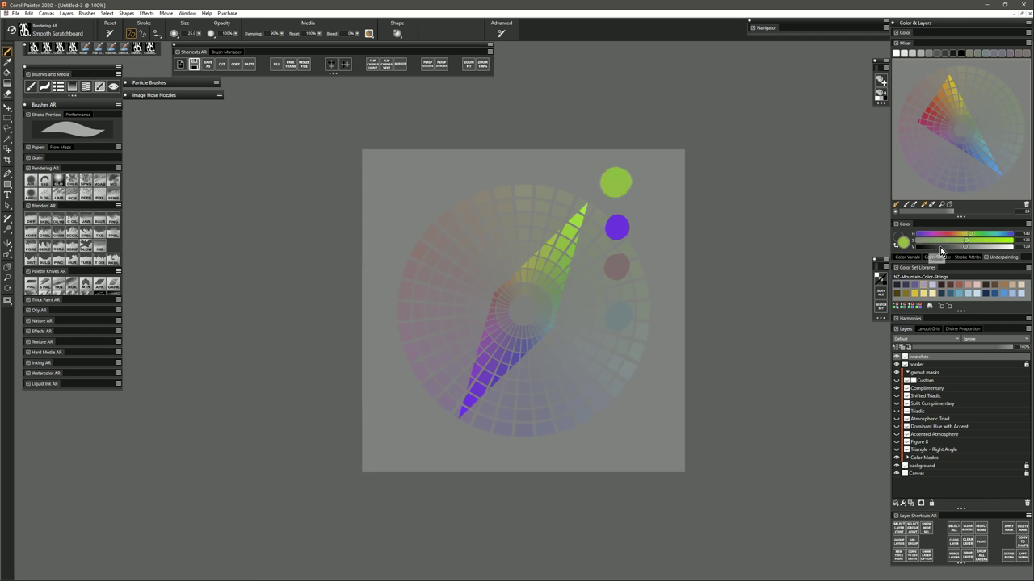
# Paint a darker and a lighter value of the green on either side of its swatch.
pyautogui.click(940, 248)
pyautogui.moveTo(576, 180); pyautogui.dragTo(578, 181)
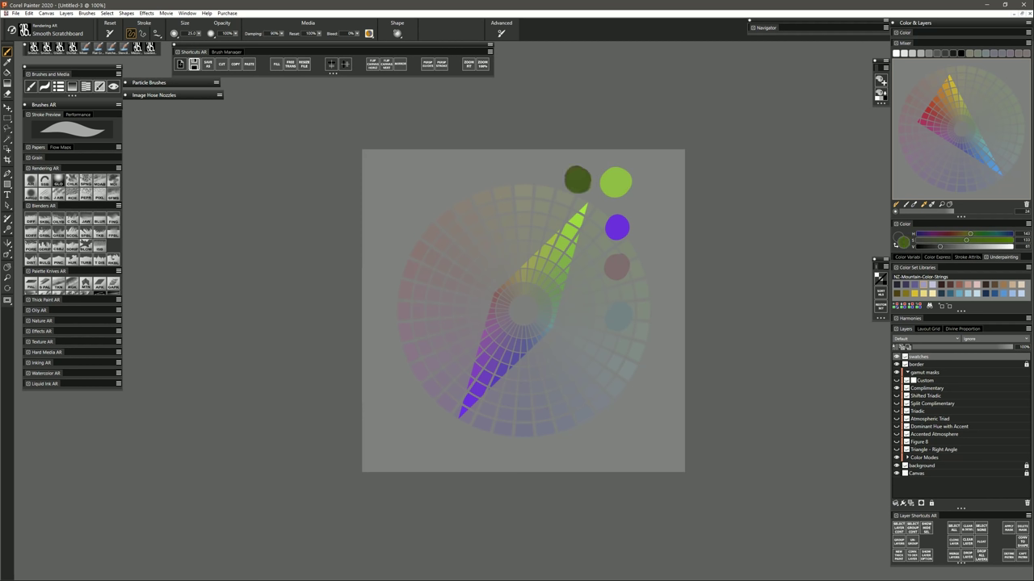
pyautogui.click(988, 247)
pyautogui.moveTo(645, 183); pyautogui.dragTo(652, 181)
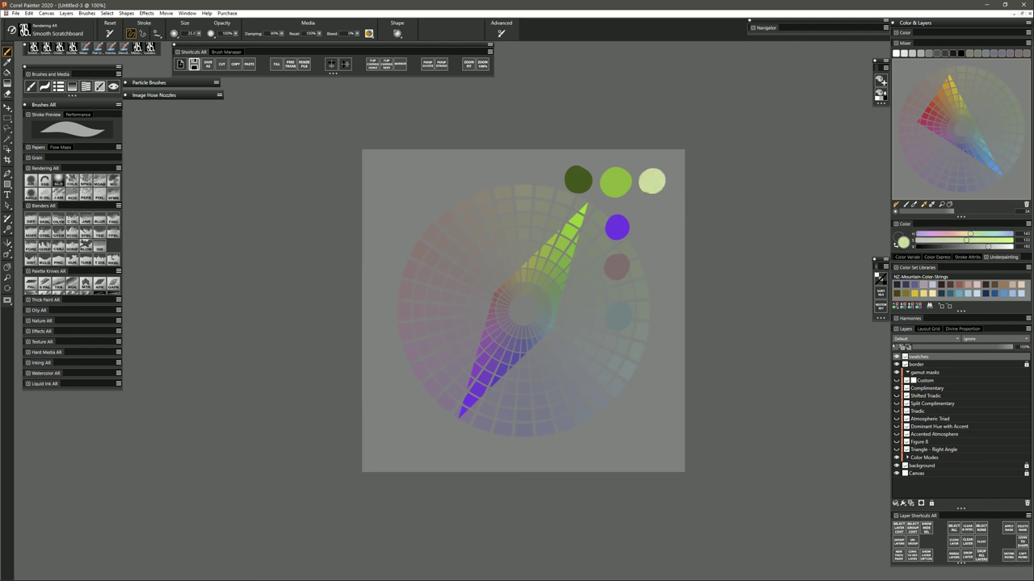
# Sample the violet, muted red and muted teal swatches and flank each with a darker and a lighter value.
pyautogui.keyDown('alt'); pyautogui.click(616, 227); pyautogui.keyUp('alt')
pyautogui.click(942, 247)
pyautogui.moveTo(595, 226); pyautogui.dragTo(644, 227)
pyautogui.click(988, 247)
pyautogui.keyDown('alt'); pyautogui.click(616, 266); pyautogui.keyUp('alt')
pyautogui.moveTo(590, 266); pyautogui.dragTo(590, 267)
pyautogui.moveTo(646, 265); pyautogui.dragTo(647, 266)
pyautogui.keyDown('alt'); pyautogui.click(616, 314); pyautogui.keyUp('alt')
pyautogui.moveTo(590, 312); pyautogui.dragTo(653, 315)
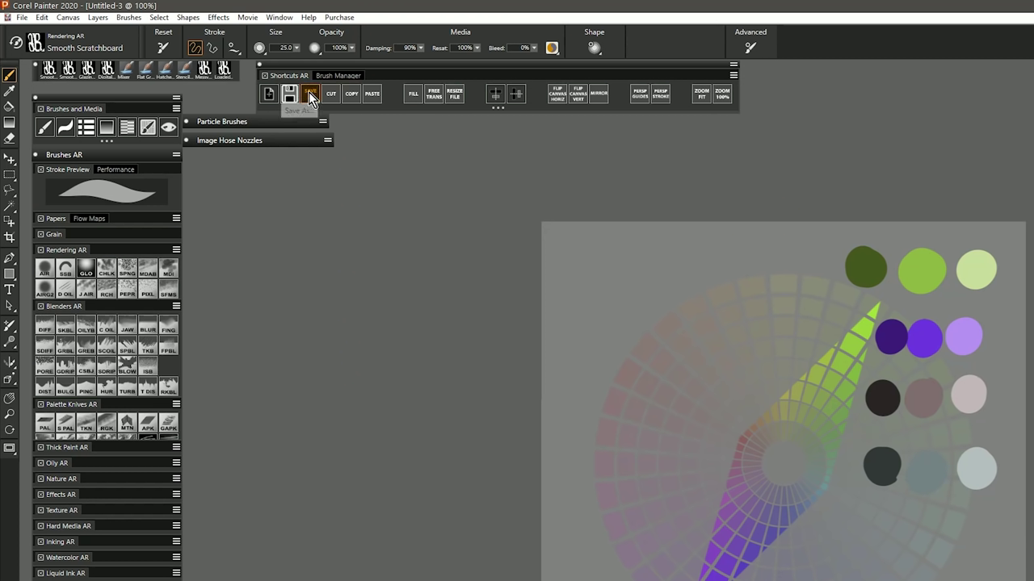
# Save the image as test-mask in PNG format in the Gamut Masking folder, accepting the merging of layers.
pyautogui.click(310, 96)
pyautogui.click(158, 398)
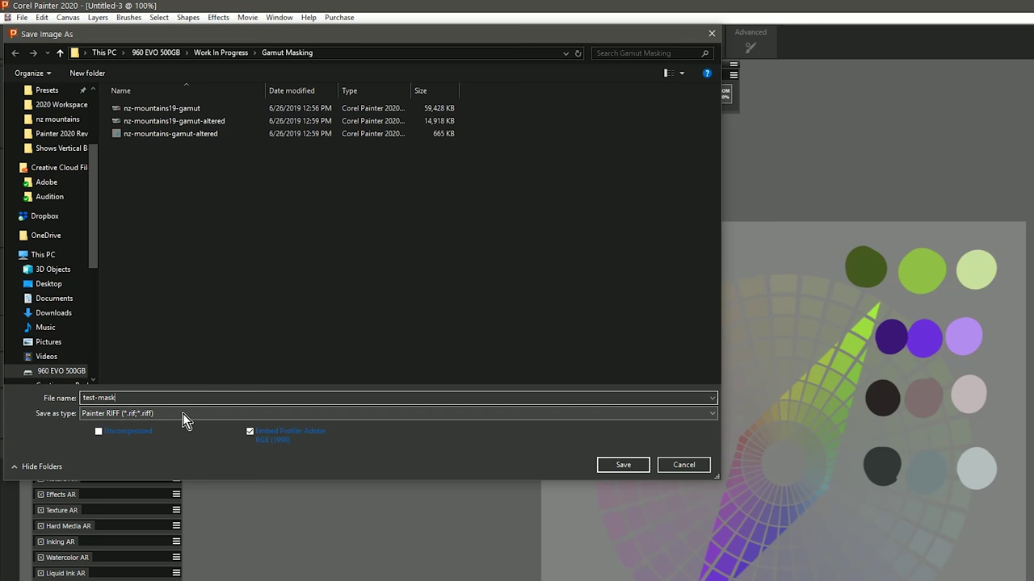
pyautogui.click(604, 413)
pyautogui.click(586, 450)
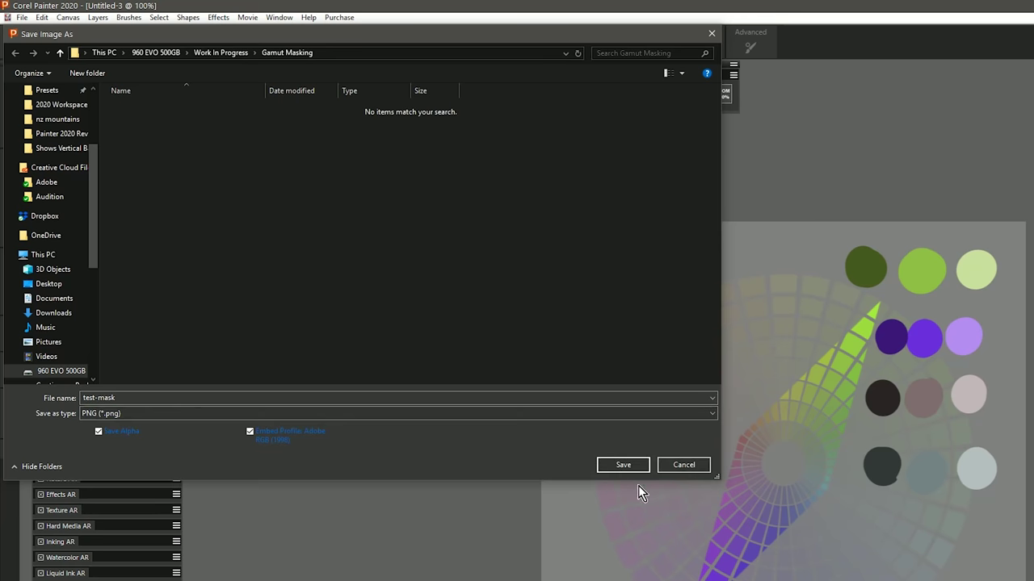
pyautogui.click(622, 465)
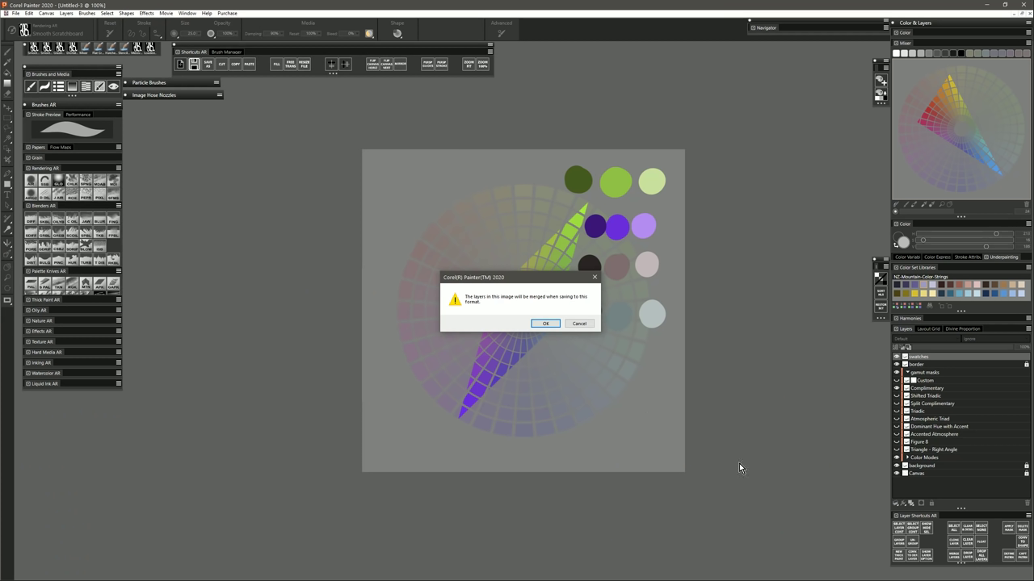
pyautogui.click(545, 323)
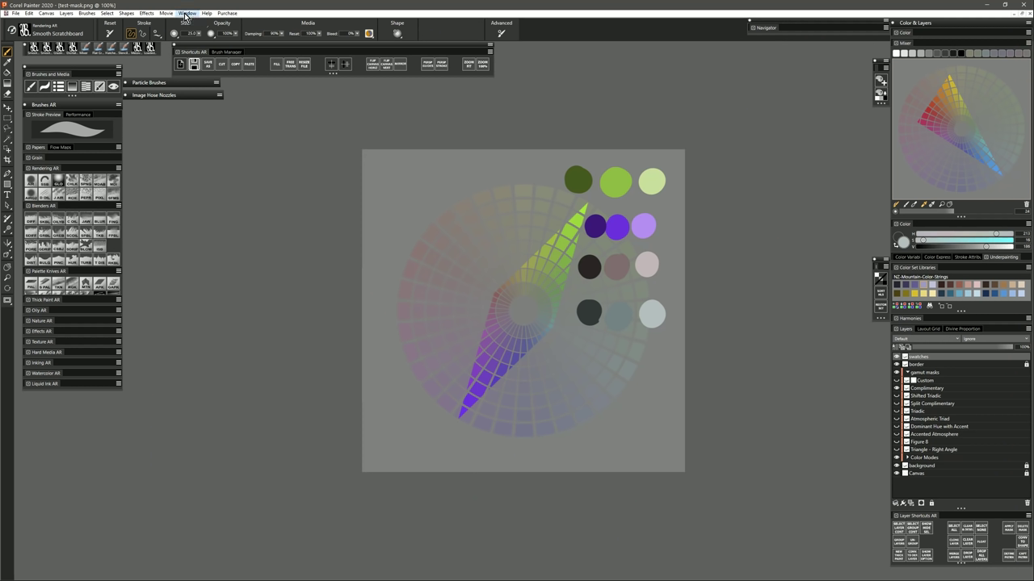
# Load test-mask.png as the Mixer pad and frame it so that the mask and all swatches fit.
pyautogui.click(186, 14)
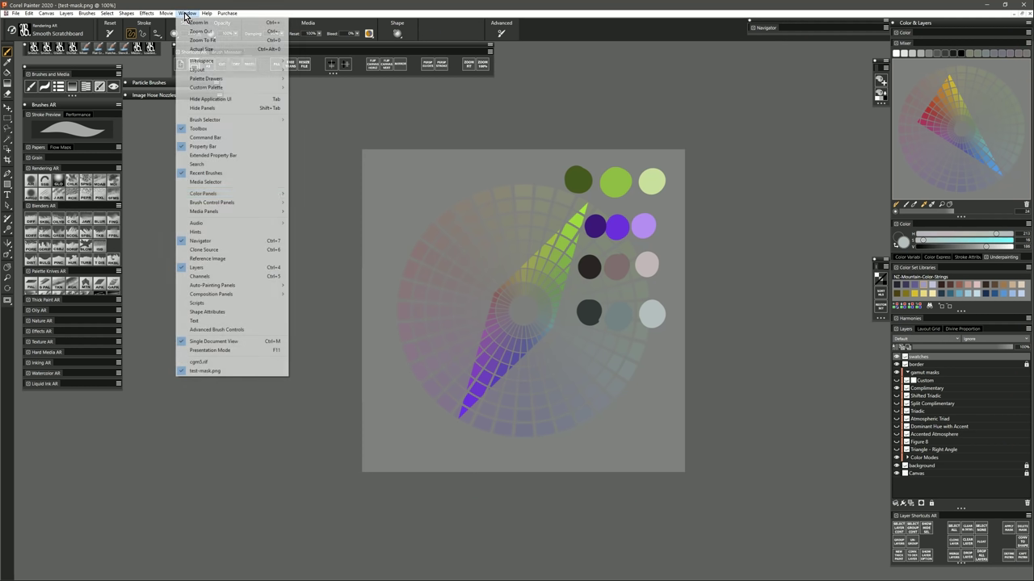
pyautogui.moveTo(248, 194)
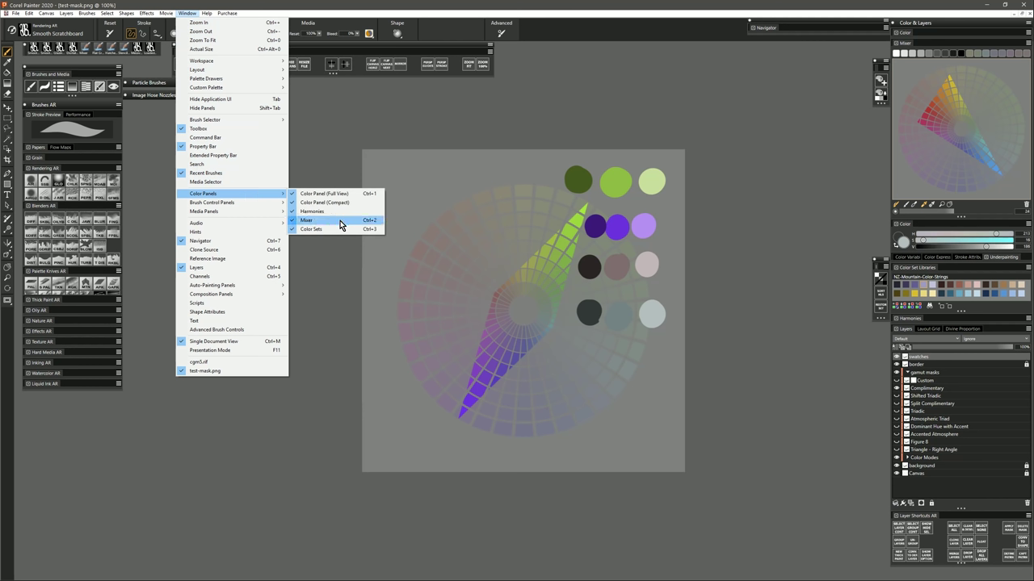
pyautogui.click(378, 220)
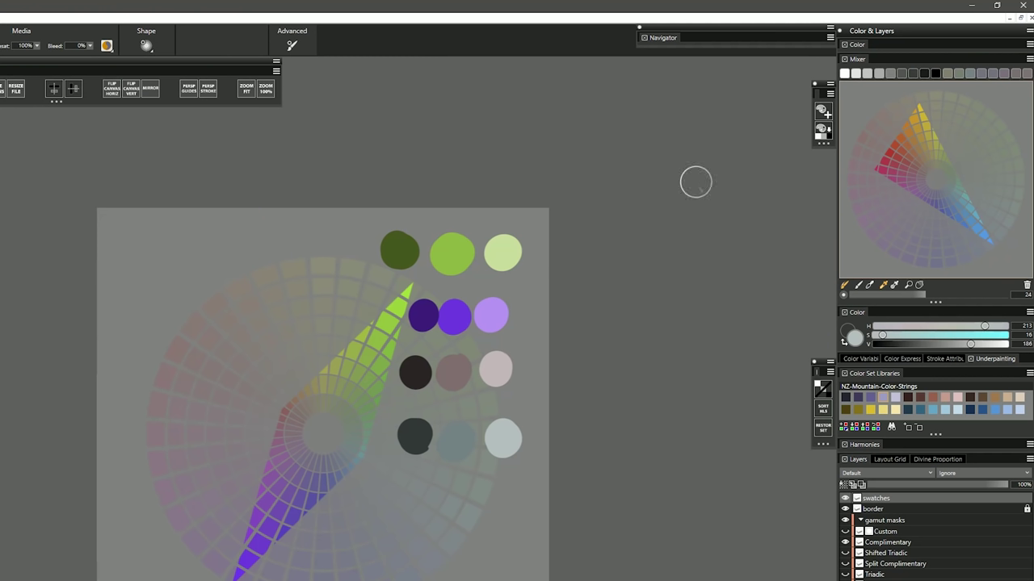
pyautogui.click(1030, 60)
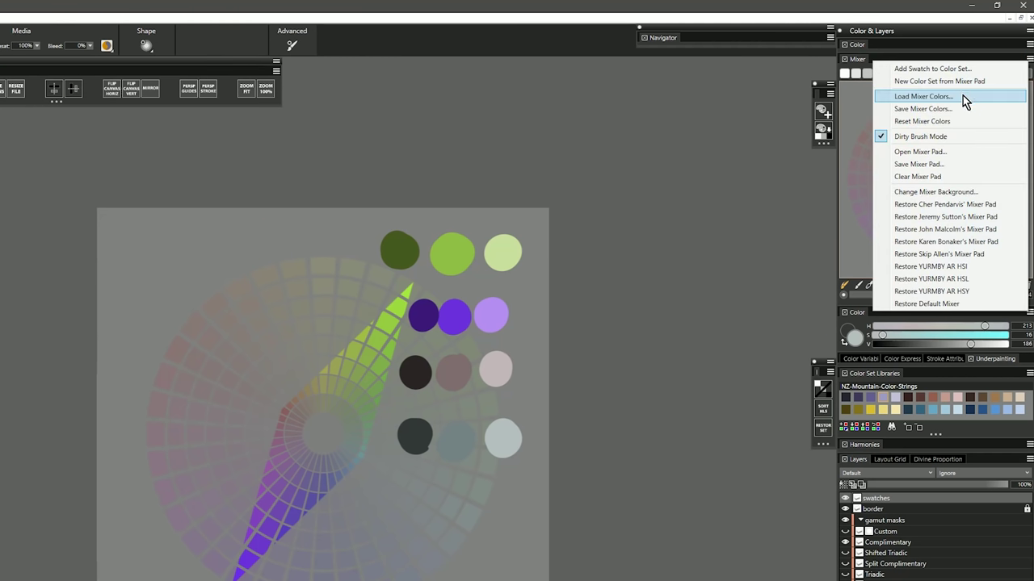
pyautogui.click(937, 156)
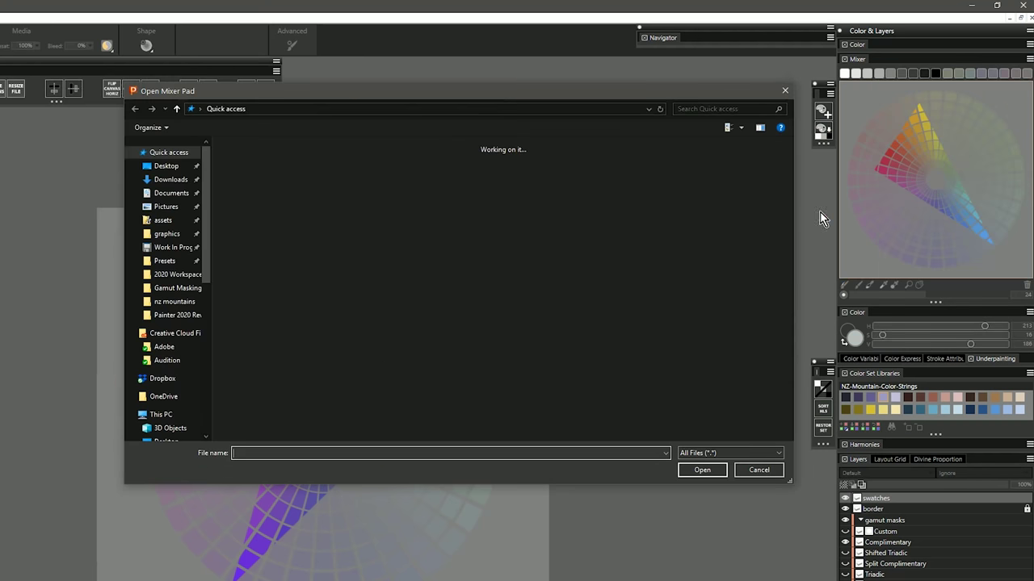
pyautogui.click(711, 471)
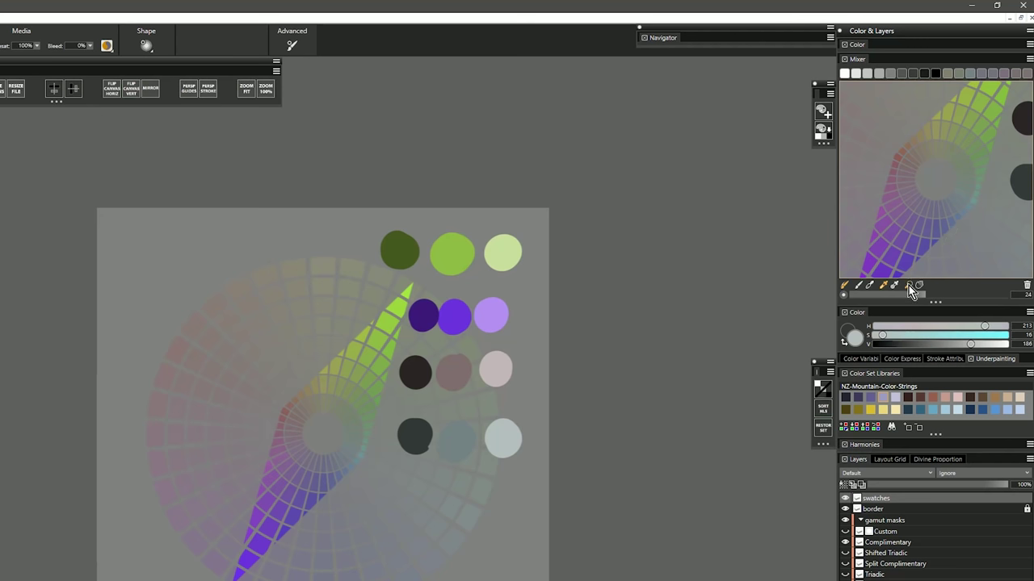
pyautogui.keyDown('ctrl'); pyautogui.click(935, 183); pyautogui.keyUp('ctrl')
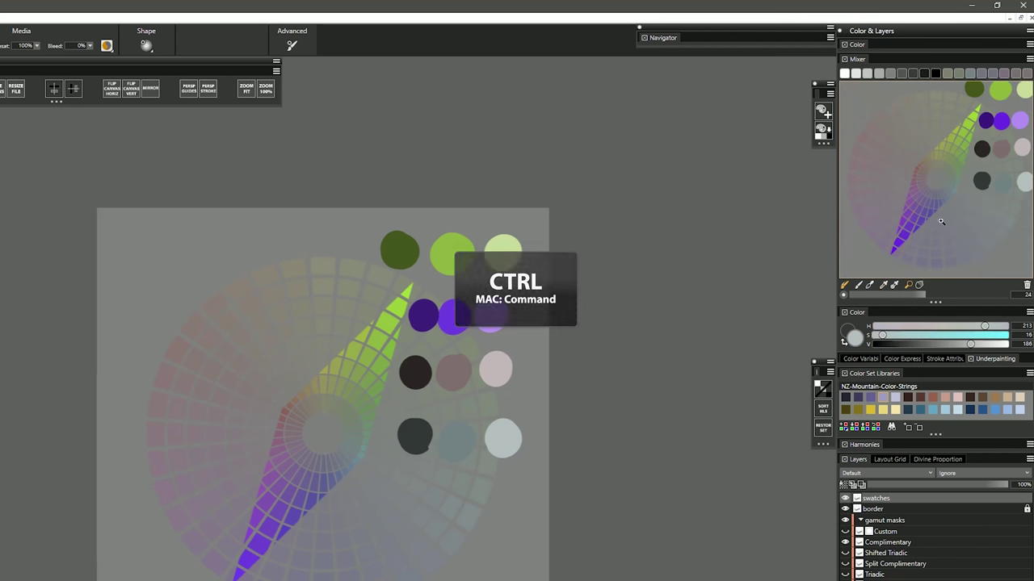
pyautogui.moveTo(944, 219); pyautogui.dragTo(871, 228)
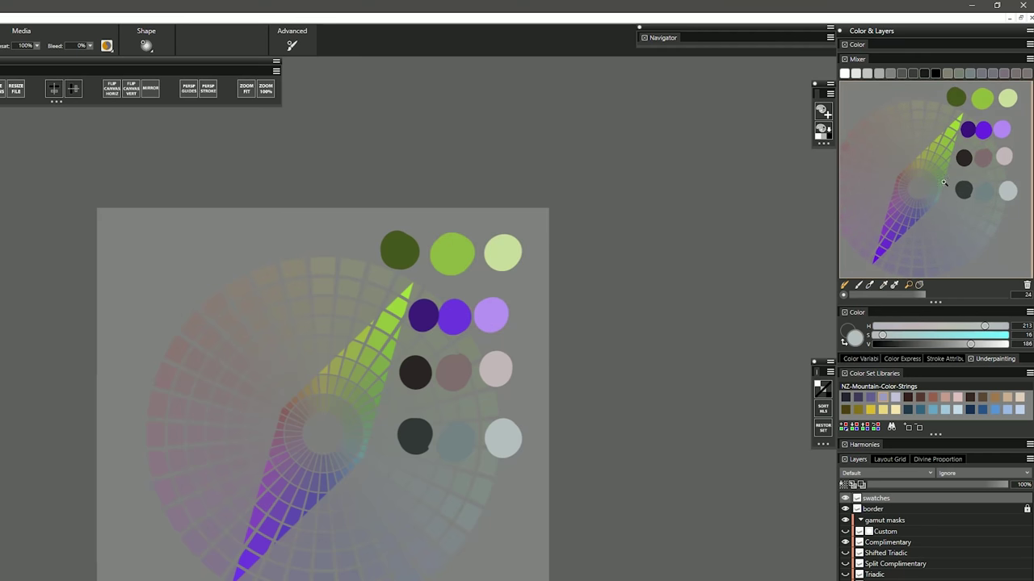
# Sample several green, violet and muted swatches on the Mixer pad, followed by greens inside the wheel's mask.
pyautogui.press('alt')
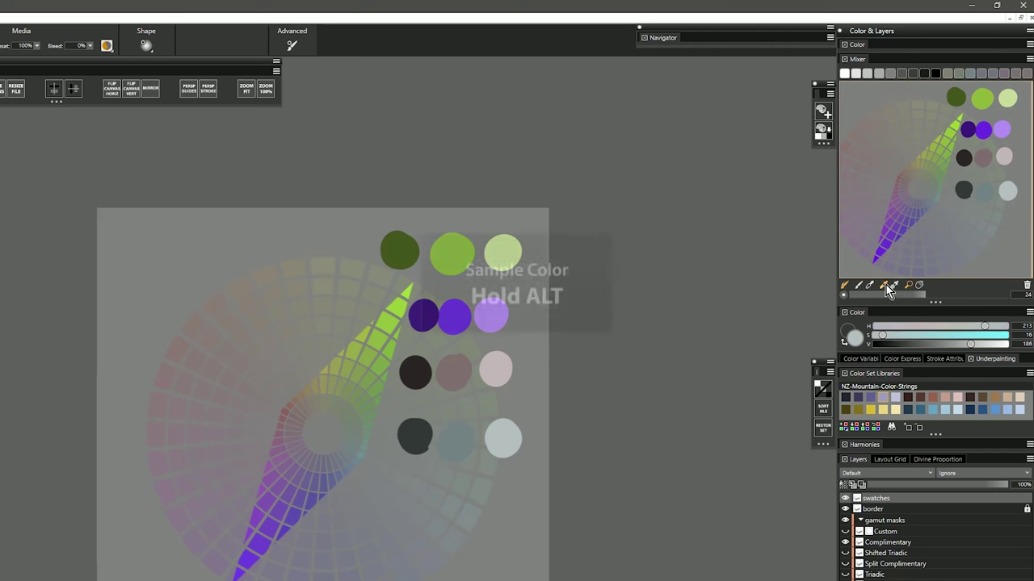
pyautogui.keyDown('alt'); pyautogui.click(958, 95); pyautogui.keyUp('alt')
pyautogui.keyDown('alt'); pyautogui.click(1007, 95); pyautogui.keyUp('alt')
pyautogui.keyDown('alt'); pyautogui.click(987, 125); pyautogui.keyUp('alt')
pyautogui.keyDown('alt'); pyautogui.click(967, 128); pyautogui.keyUp('alt')
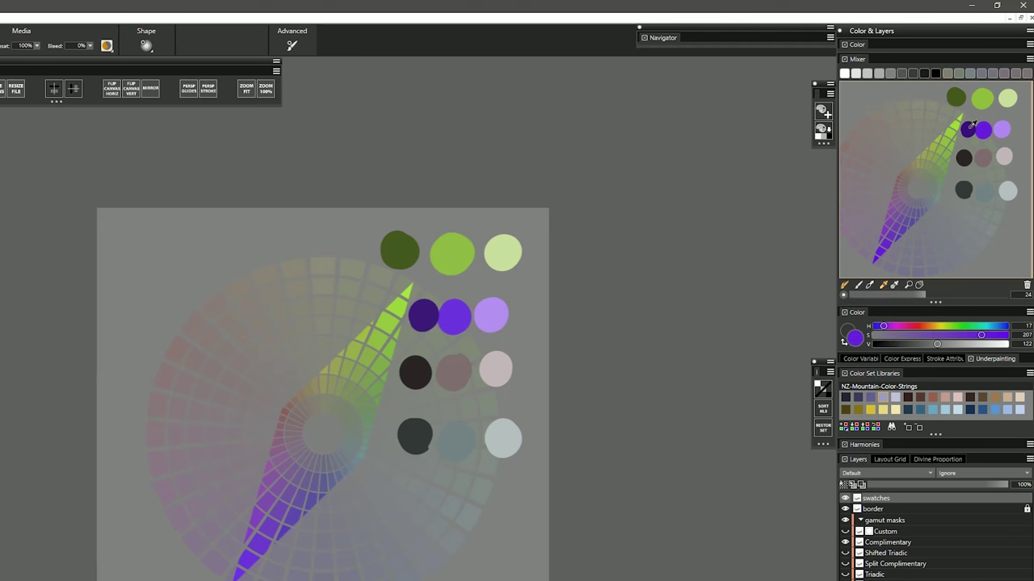
pyautogui.keyDown('alt'); pyautogui.click(971, 153); pyautogui.keyUp('alt')
pyautogui.keyDown('alt'); pyautogui.click(1003, 152); pyautogui.keyUp('alt')
pyautogui.keyDown('alt'); pyautogui.click(946, 139); pyautogui.keyUp('alt')
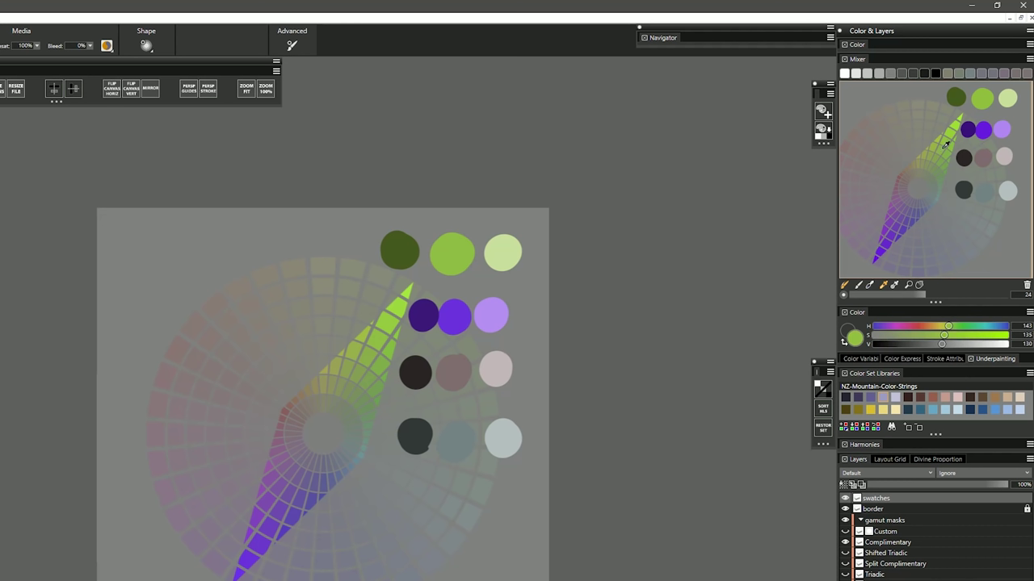
pyautogui.keyDown('alt'); pyautogui.click(944, 147); pyautogui.keyUp('alt')
pyautogui.keyDown('alt'); pyautogui.click(939, 156); pyautogui.keyUp('alt')
pyautogui.keyDown('alt'); pyautogui.click(937, 162); pyautogui.keyUp('alt')
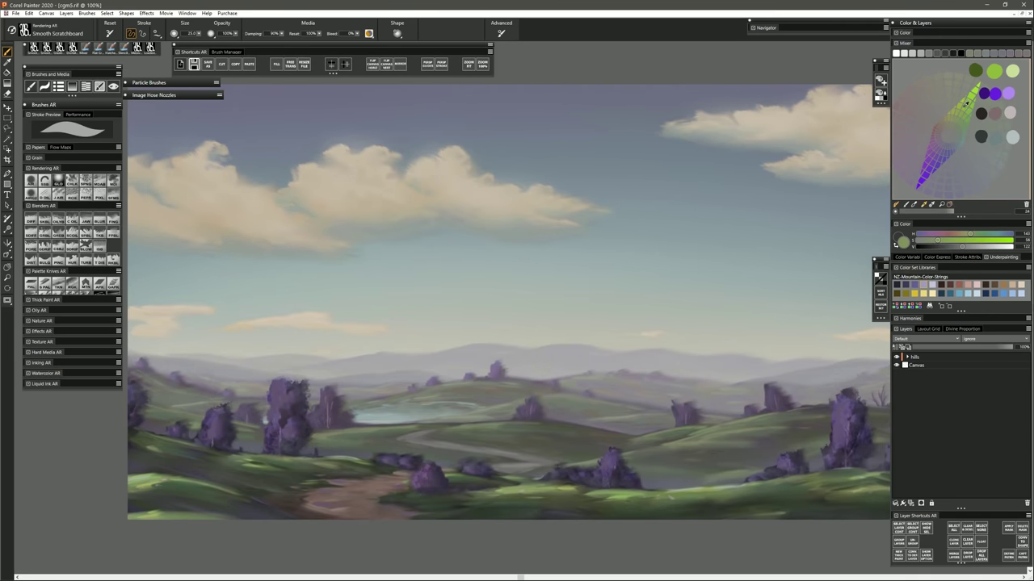
# In the cgm5.rif landscape, sample colors of the violet shrubs, green hills and sky against the Mixer's mask.
pyautogui.keyDown('alt'); pyautogui.click(614, 466); pyautogui.keyUp('alt')
pyautogui.keyDown('alt'); pyautogui.click(627, 497); pyautogui.keyUp('alt')
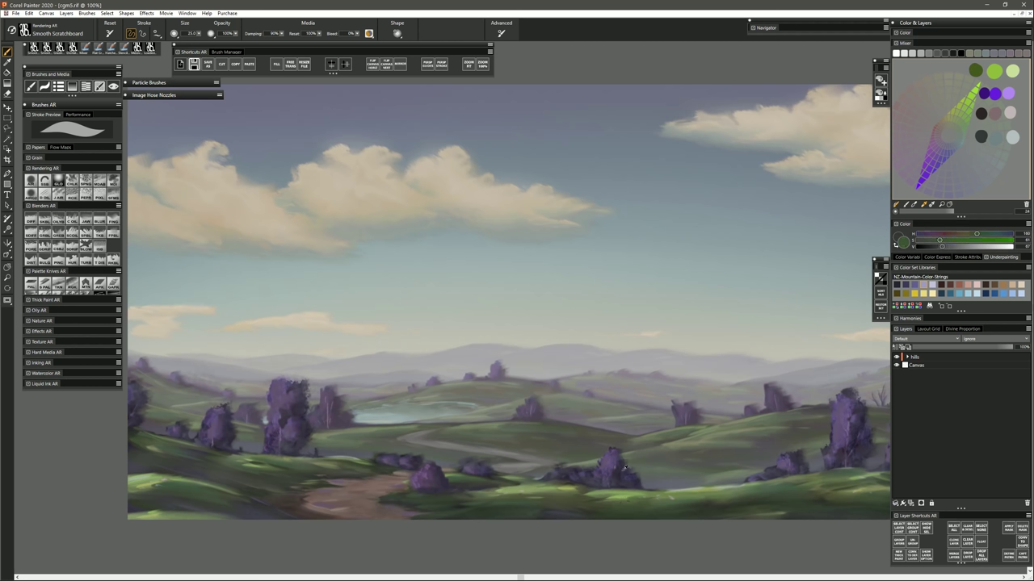
pyautogui.keyDown('alt'); pyautogui.click(620, 315); pyautogui.keyUp('alt')
pyautogui.keyDown('alt'); pyautogui.click(588, 253); pyautogui.keyUp('alt')
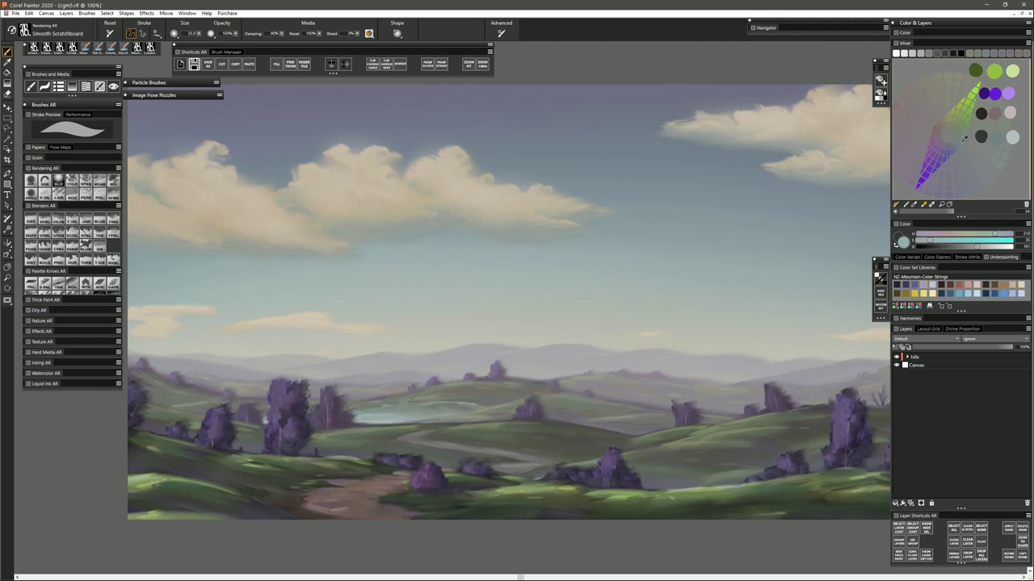
pyautogui.keyDown('alt'); pyautogui.click(682, 408); pyautogui.keyUp('alt')
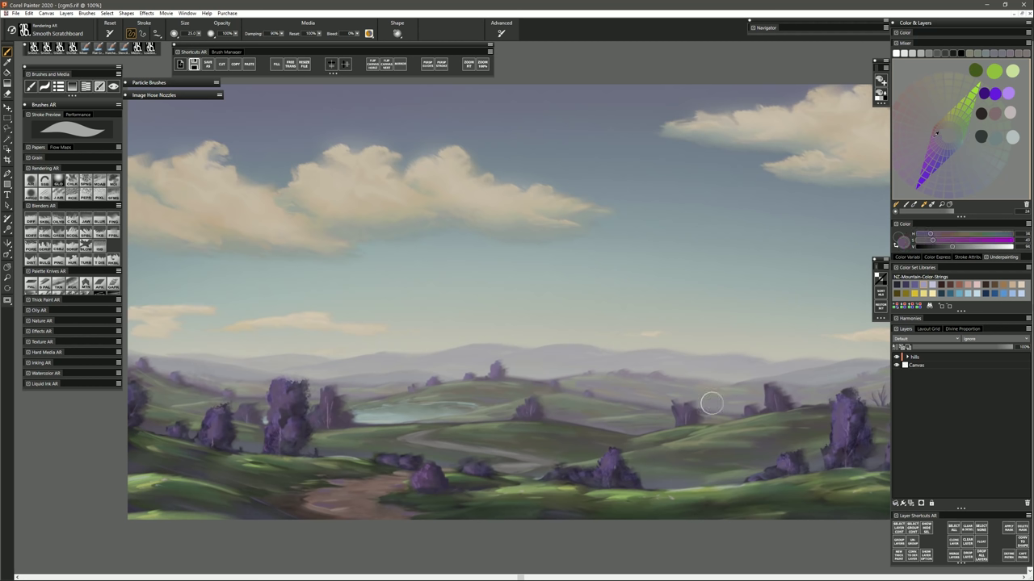
# Sample the muted color of the distant shrub and the cream color of the central clouds.
pyautogui.keyDown('alt'); pyautogui.click(500, 388); pyautogui.keyUp('alt')
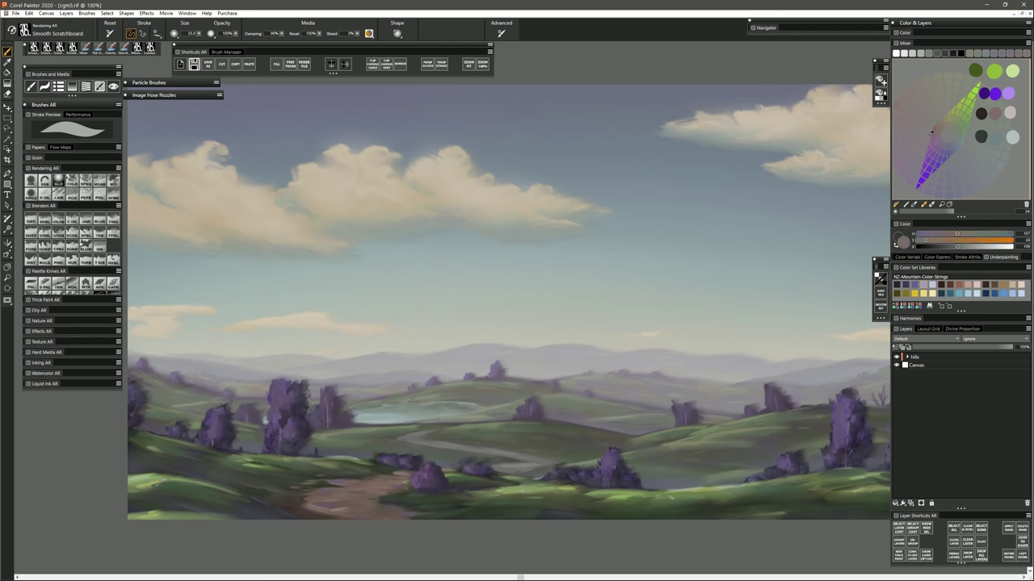
pyautogui.keyDown('alt'); pyautogui.click(417, 196); pyautogui.keyUp('alt')
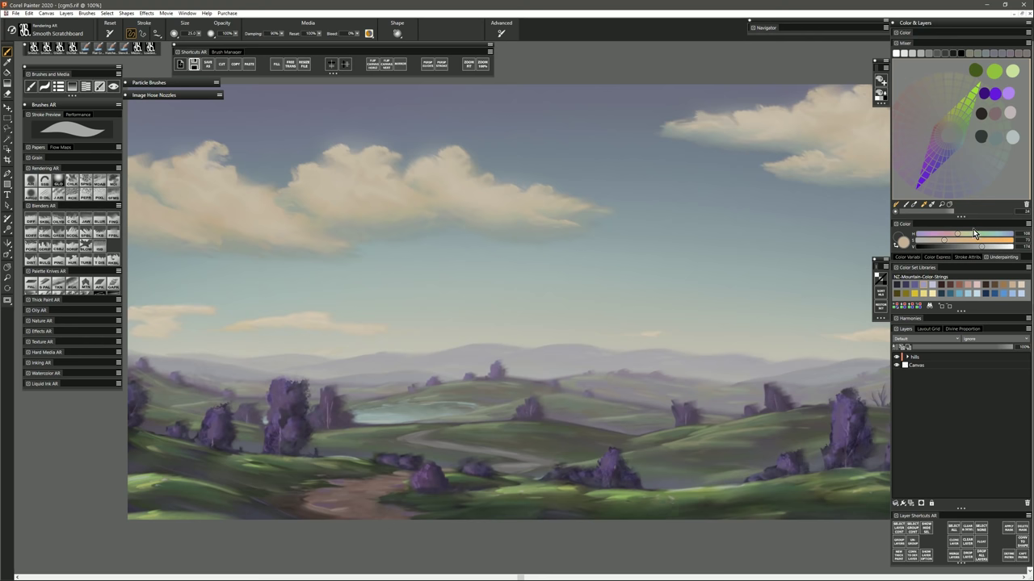
# Display the color wheel, pick a saturated red, paint a test patch over the large violet tree on a new layer, and undo it.
pyautogui.hotkey('ctrl', '1')
pyautogui.moveTo(969, 68); pyautogui.dragTo(983, 86)
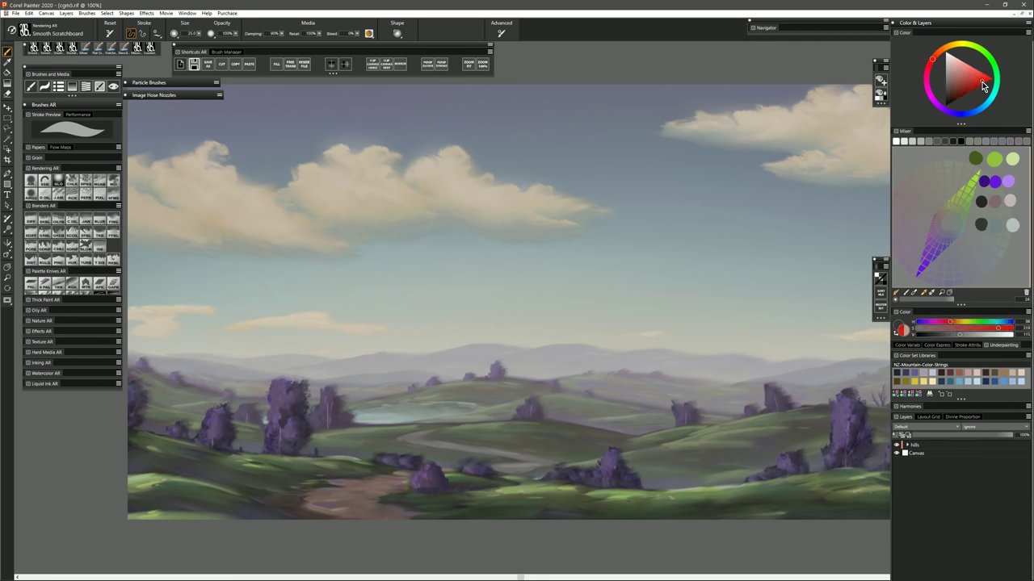
pyautogui.hotkey('ctrl', 'shift', 'n')
pyautogui.moveTo(299, 408)
pyautogui.mouseDown()
pyautogui.moveTo(291, 403)
pyautogui.moveTo(298, 449)
pyautogui.mouseUp()
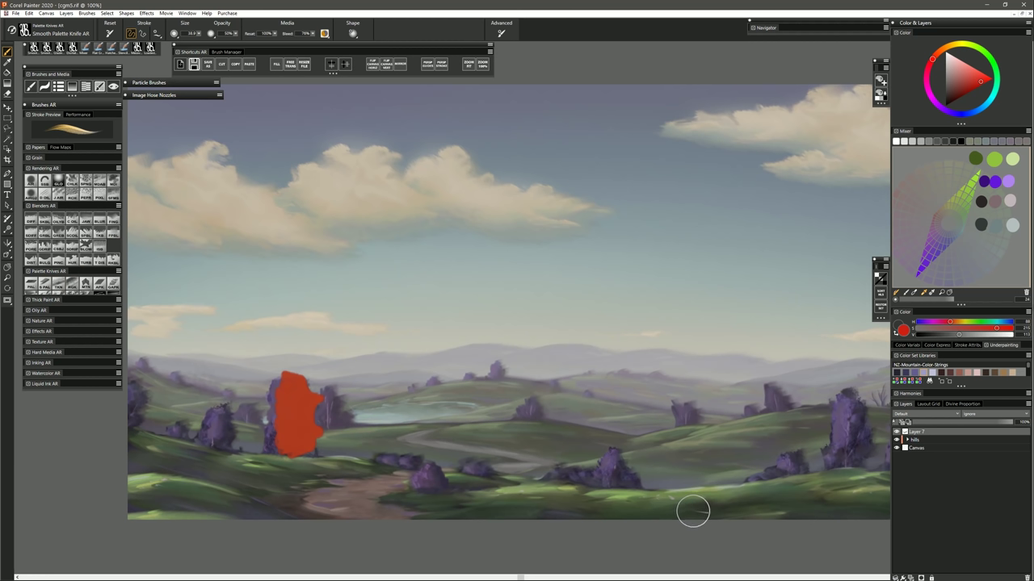
pyautogui.hotkey('ctrl', 'z')
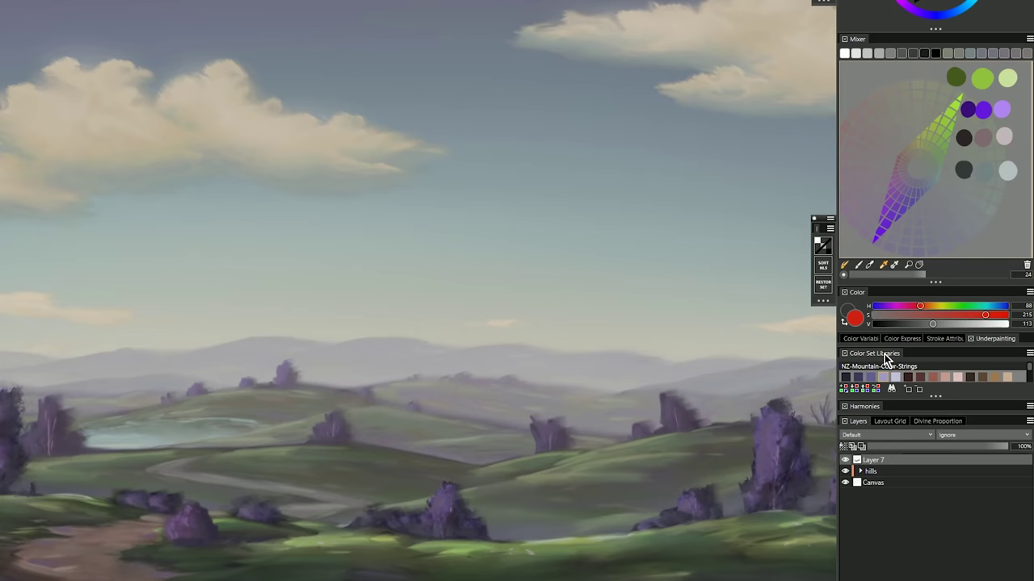
# Collapse the color set libraries, expand Harmonies, and inspect the available harmony types without changing them.
pyautogui.click(926, 355)
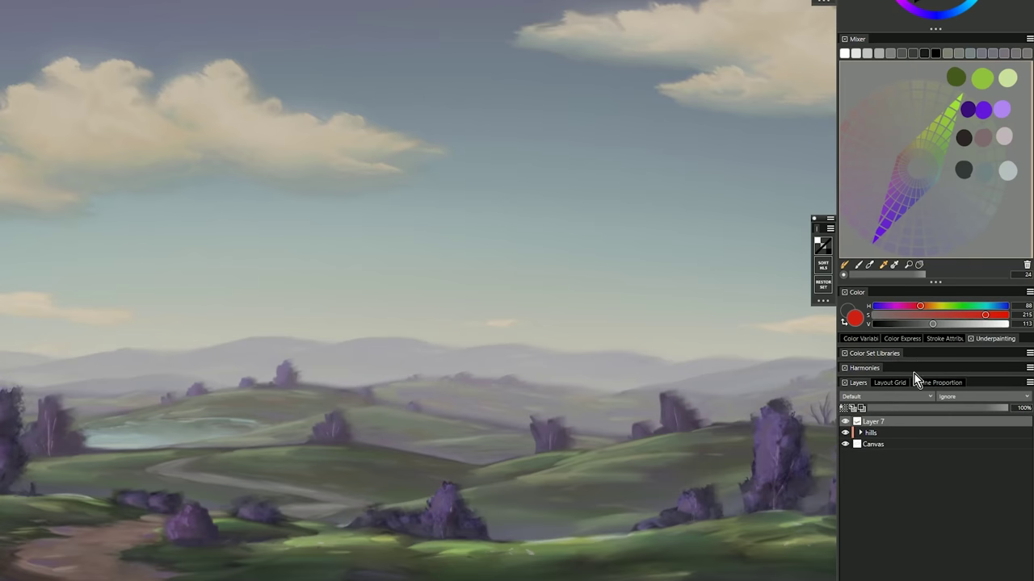
pyautogui.click(946, 366)
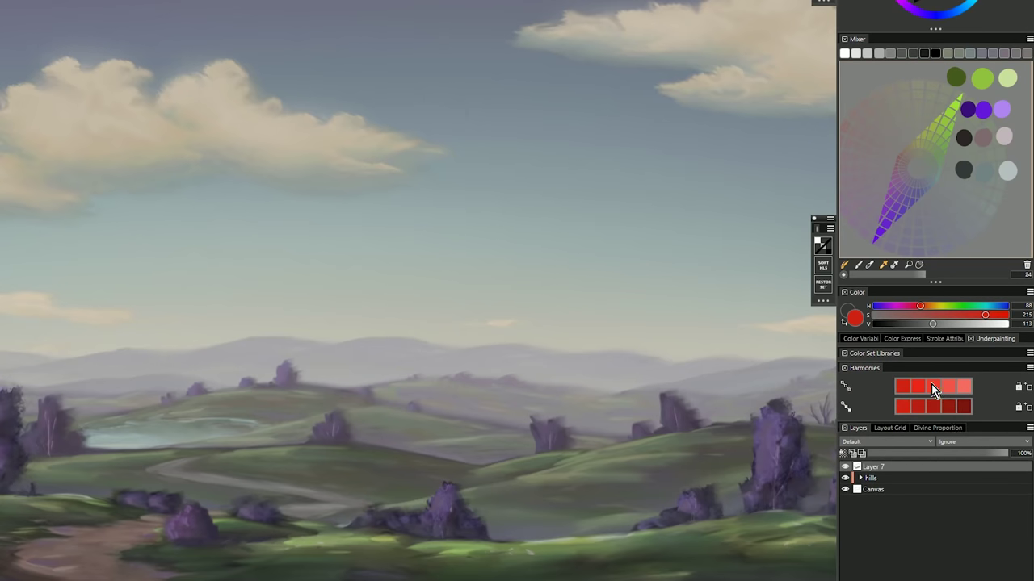
pyautogui.click(1029, 367)
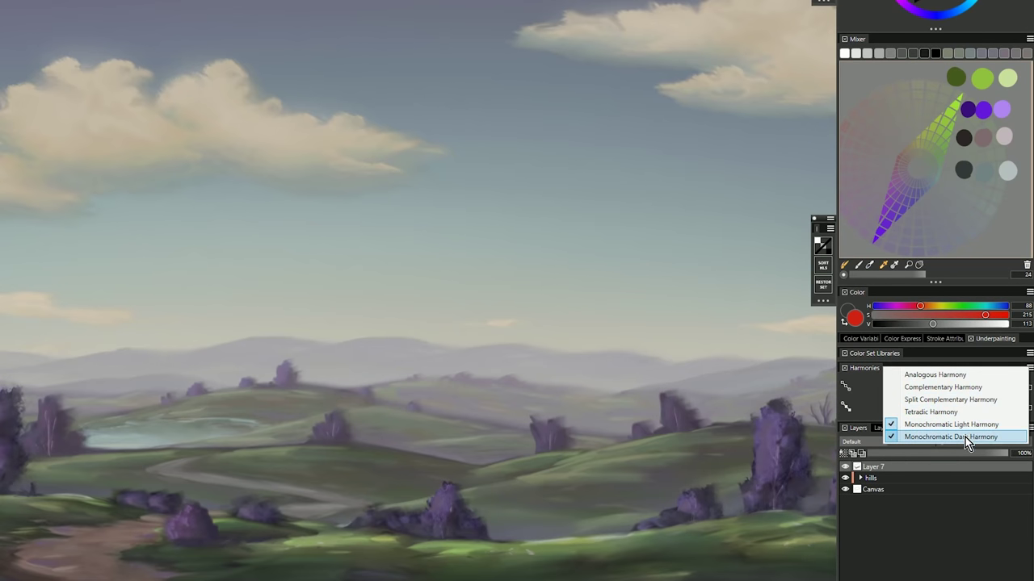
pyautogui.click(941, 511)
# Sample the dark, bright and light green swatches and two violet swatches on the Mixer pad to compare their monochromatic harmonies.
pyautogui.click(955, 77)
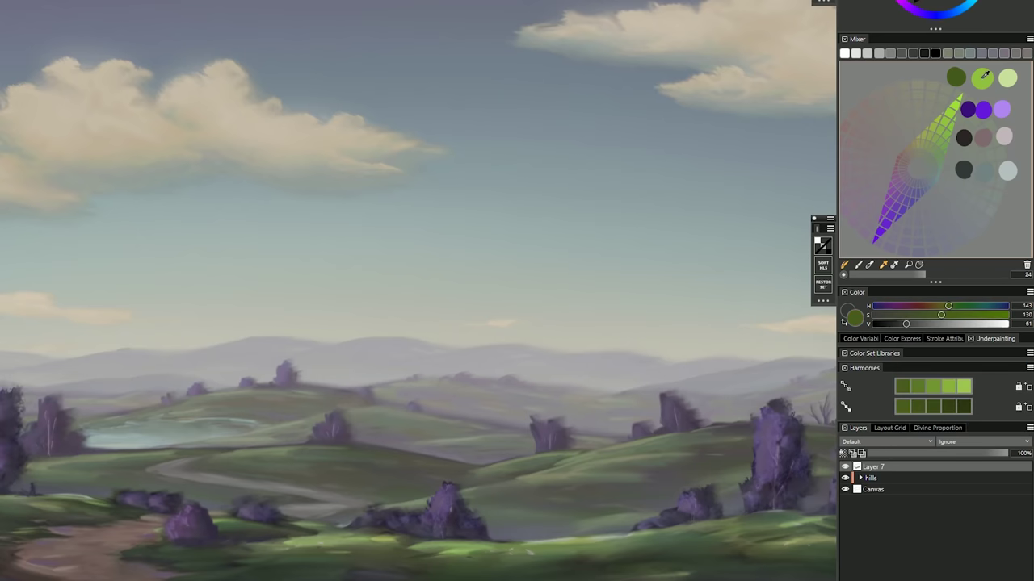
pyautogui.click(982, 78)
pyautogui.click(1007, 76)
pyautogui.click(982, 78)
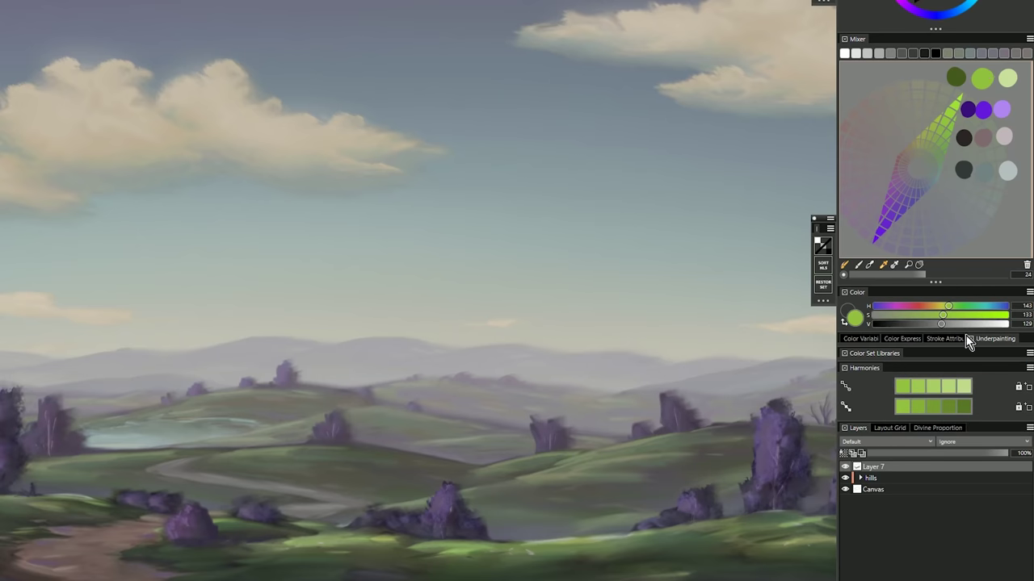
pyautogui.click(984, 109)
pyautogui.click(968, 109)
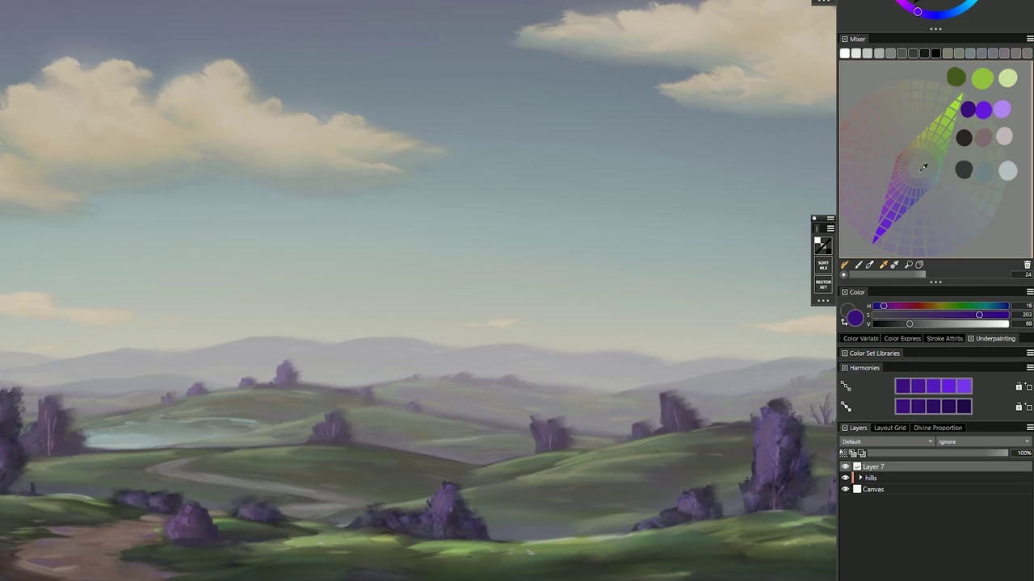
# Sample muted violets near the mask's center, raise the value to 142, and pick a muted gray-green from the Mixer's color wells.
pyautogui.click(909, 185)
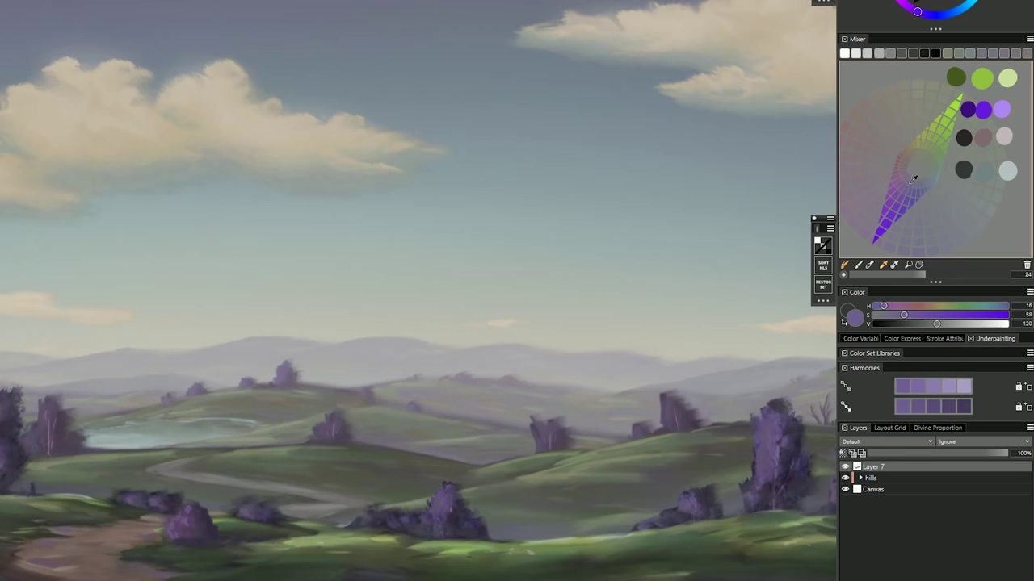
pyautogui.click(912, 176)
pyautogui.moveTo(926, 324); pyautogui.dragTo(948, 324)
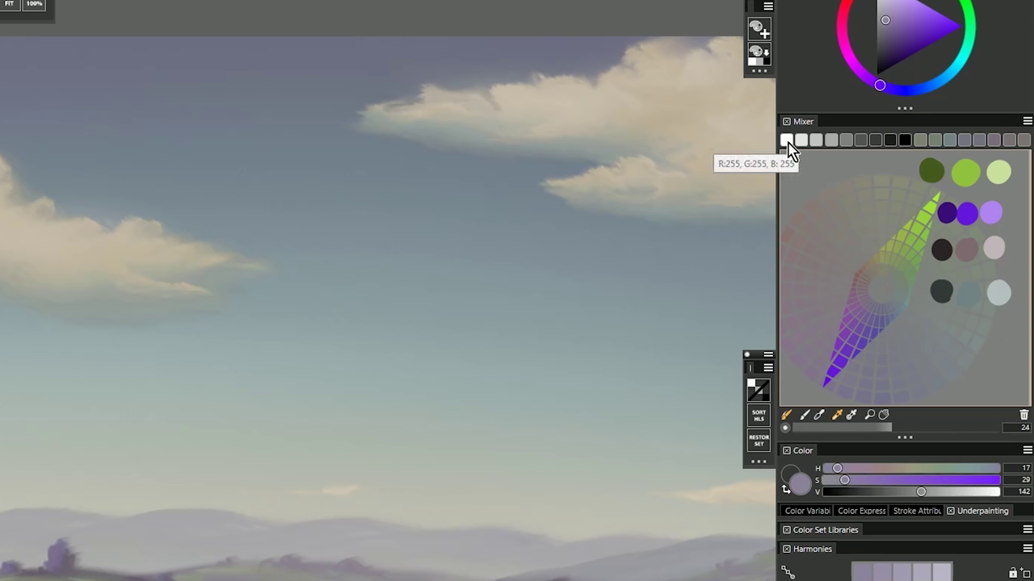
pyautogui.click(937, 145)
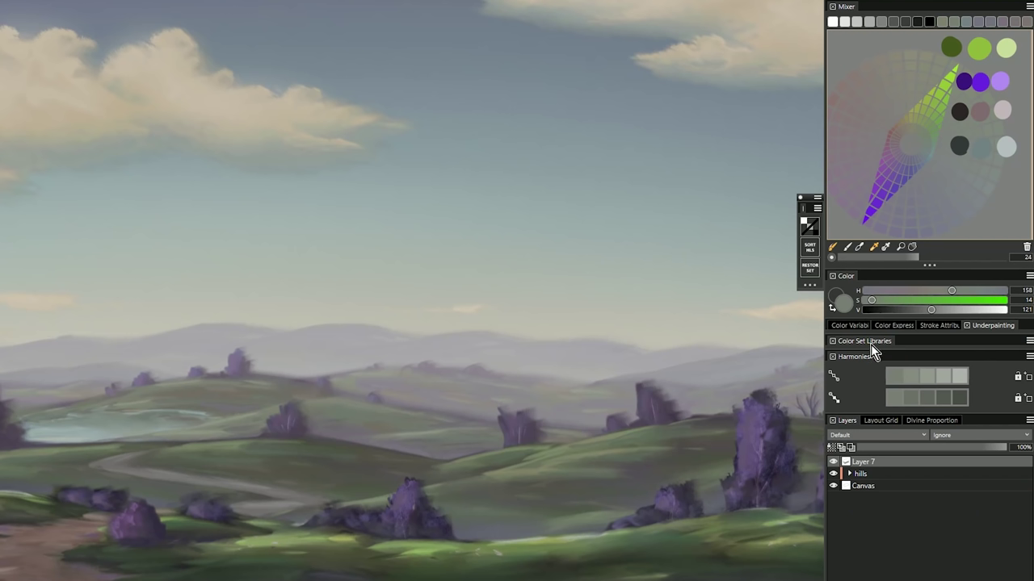
# Expand and enlarge the color set libraries, and add the Mixer's bright green swatch to the NZ-Mountain-Color-Strings set.
pyautogui.click(871, 345)
pyautogui.moveTo(925, 389)
pyautogui.mouseDown()
pyautogui.moveTo(931, 383)
pyautogui.moveTo(930, 446)
pyautogui.mouseUp()
pyautogui.click(979, 45)
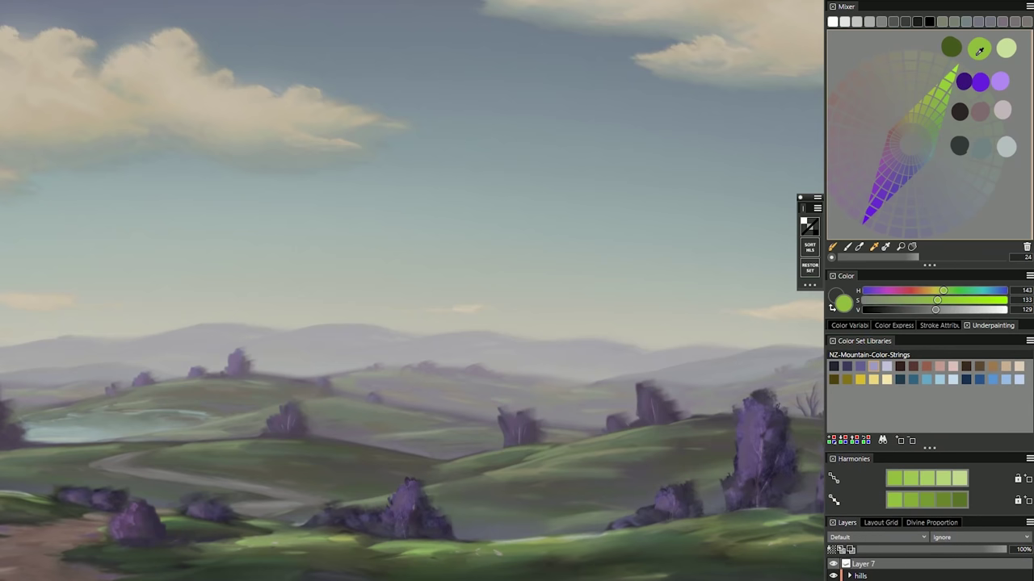
pyautogui.click(901, 441)
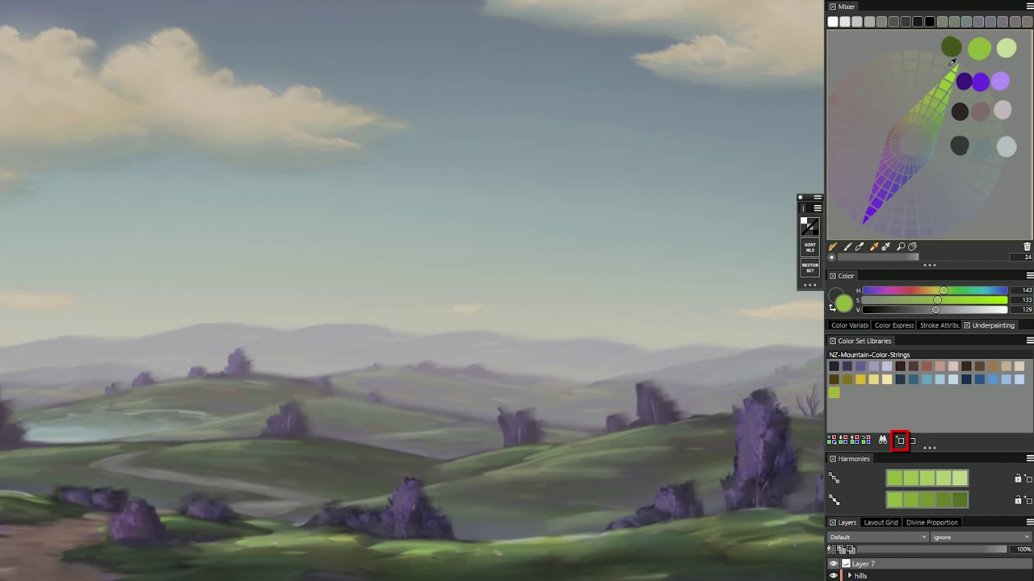
# Add a muted green (S 93, V 93) and a darker, duller green (S 49, V 52) to NZ-Mountain-Color-Strings.
pyautogui.moveTo(932, 312)
pyautogui.mouseDown()
pyautogui.moveTo(917, 316)
pyautogui.moveTo(931, 302)
pyautogui.moveTo(918, 303)
pyautogui.mouseUp()
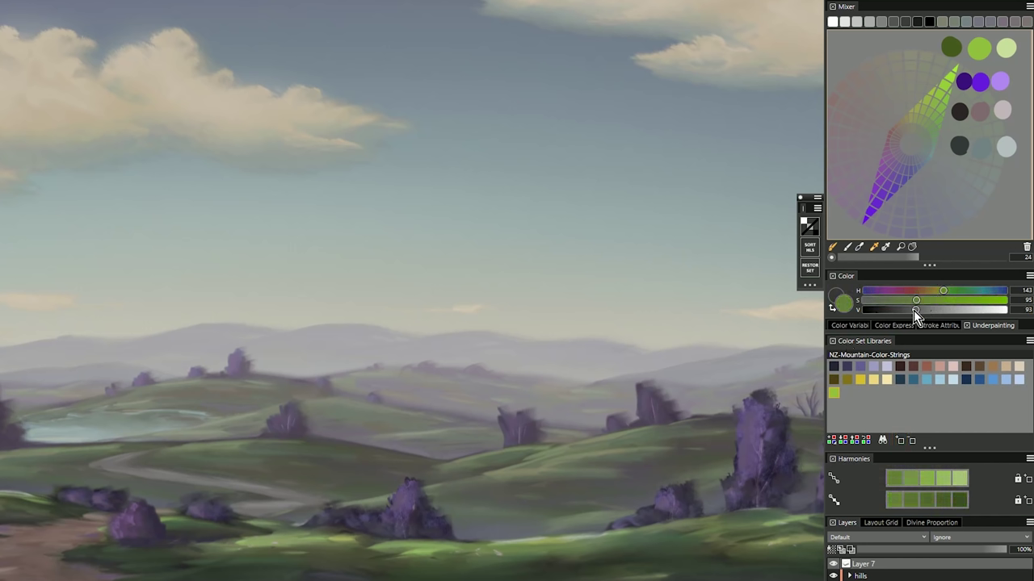
pyautogui.click(901, 441)
pyautogui.moveTo(916, 313); pyautogui.dragTo(893, 314)
pyautogui.click(900, 442)
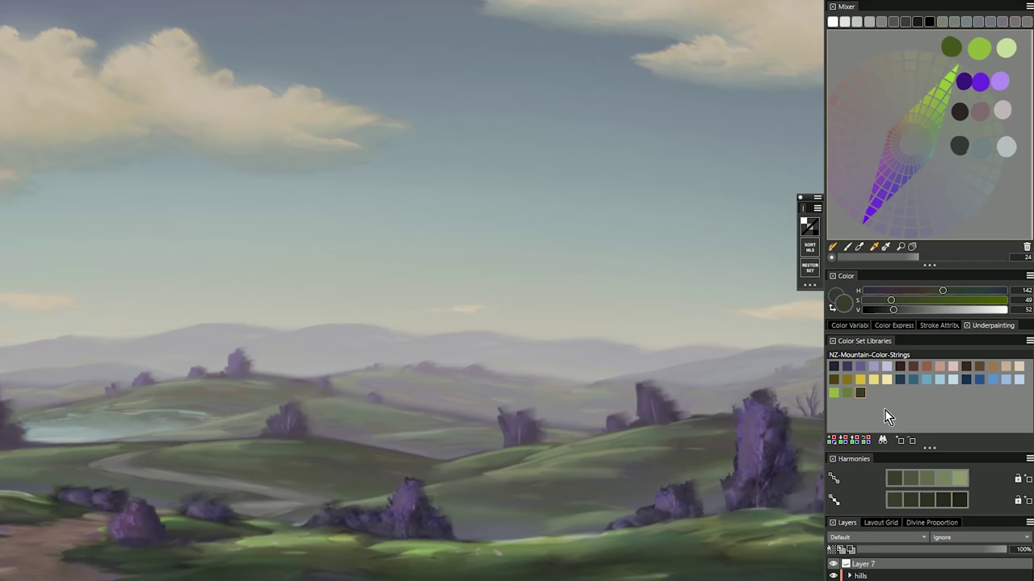
# Delete the two darker greens just added to the NZ-Mountain-Color-Strings color set.
pyautogui.click(911, 441)
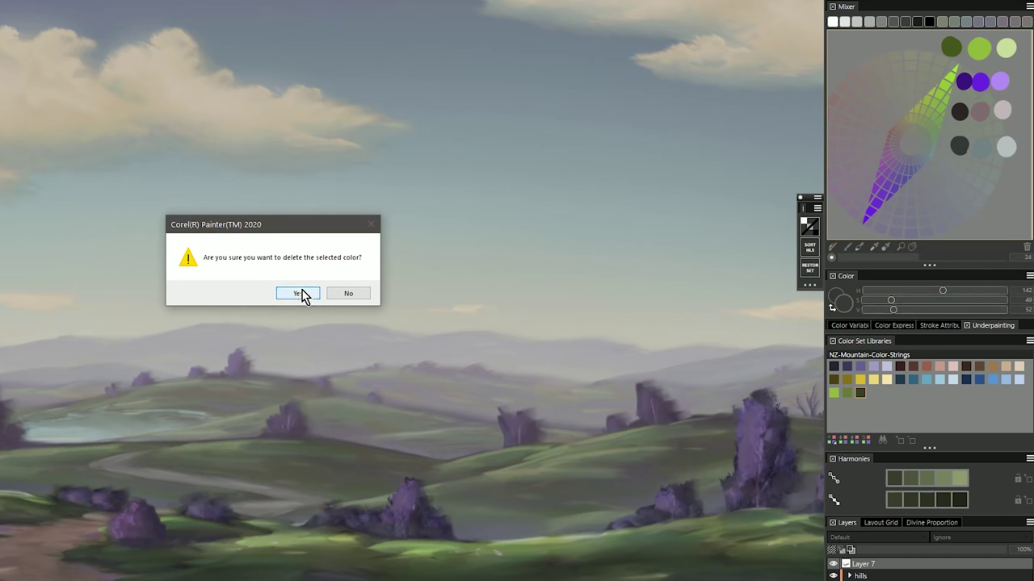
pyautogui.click(298, 293)
pyautogui.click(847, 393)
pyautogui.click(911, 441)
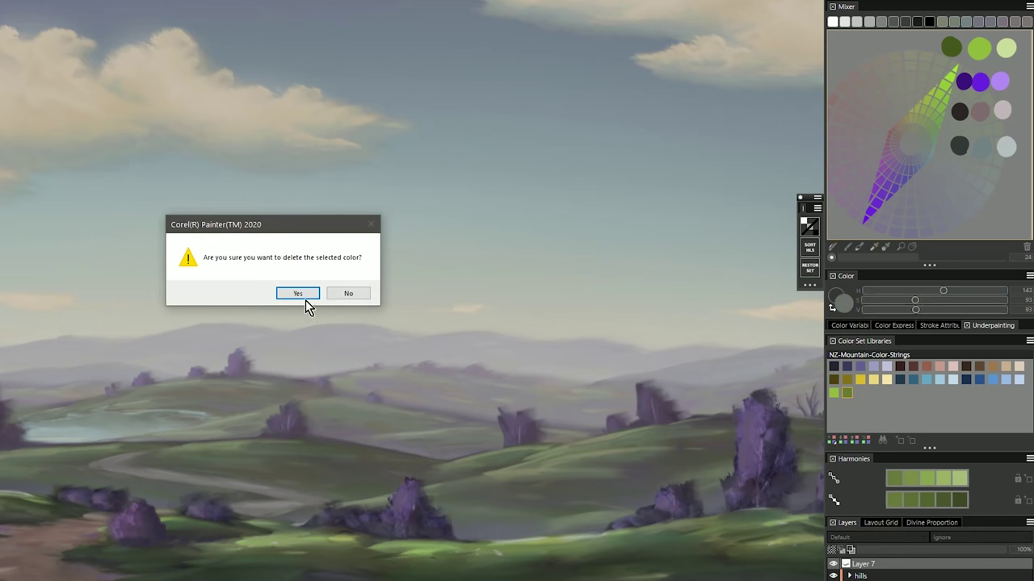
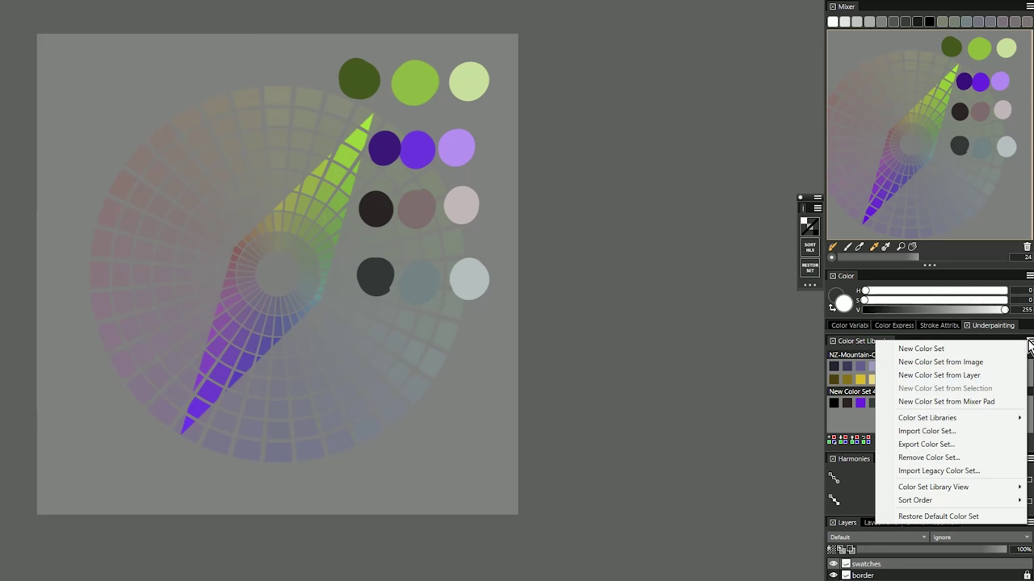
# Sort the colors of New Color Set 4 in HLS order.
pyautogui.moveTo(945, 499)
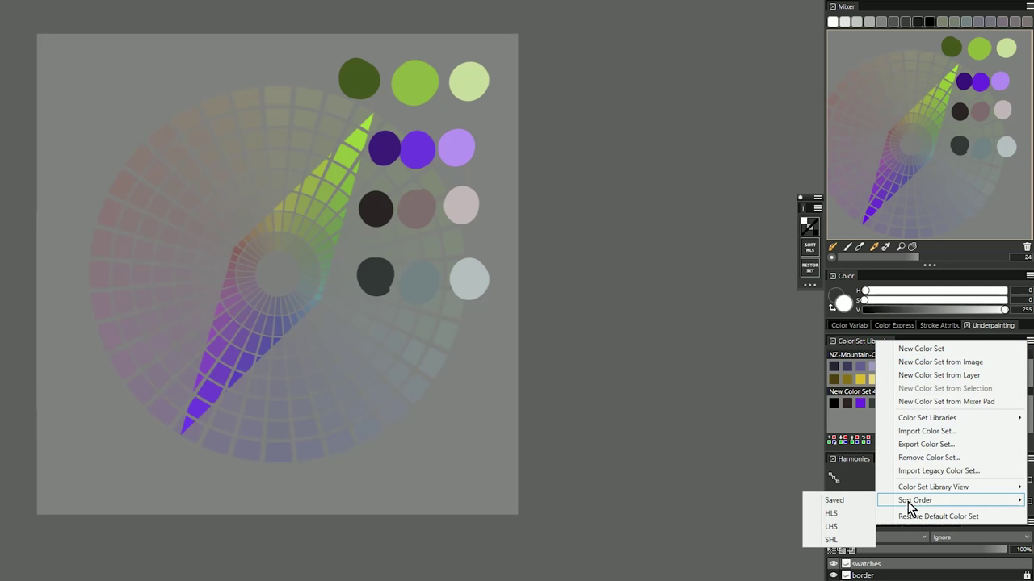
pyautogui.click(832, 513)
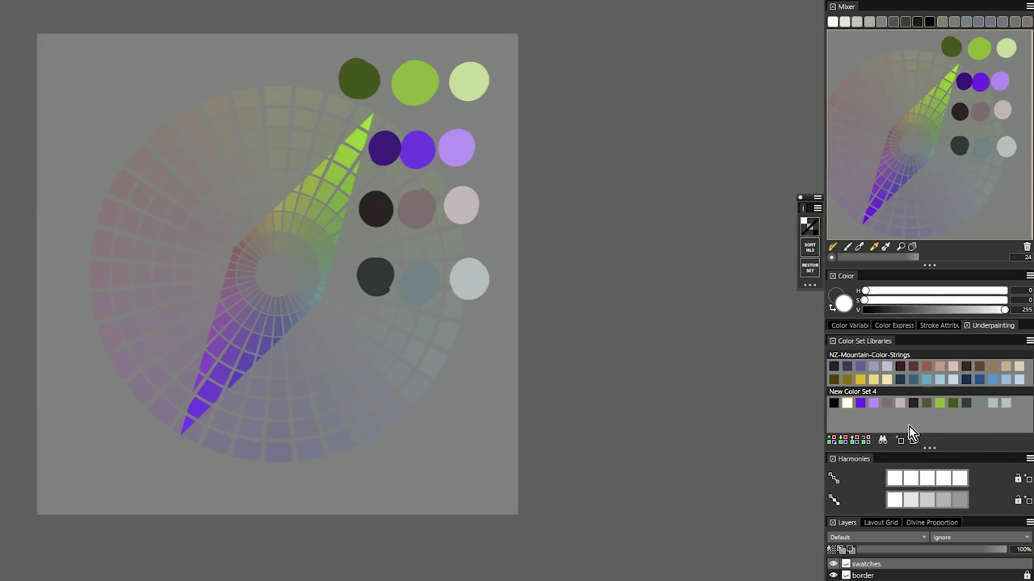
pyautogui.click(1030, 341)
pyautogui.moveTo(945, 499)
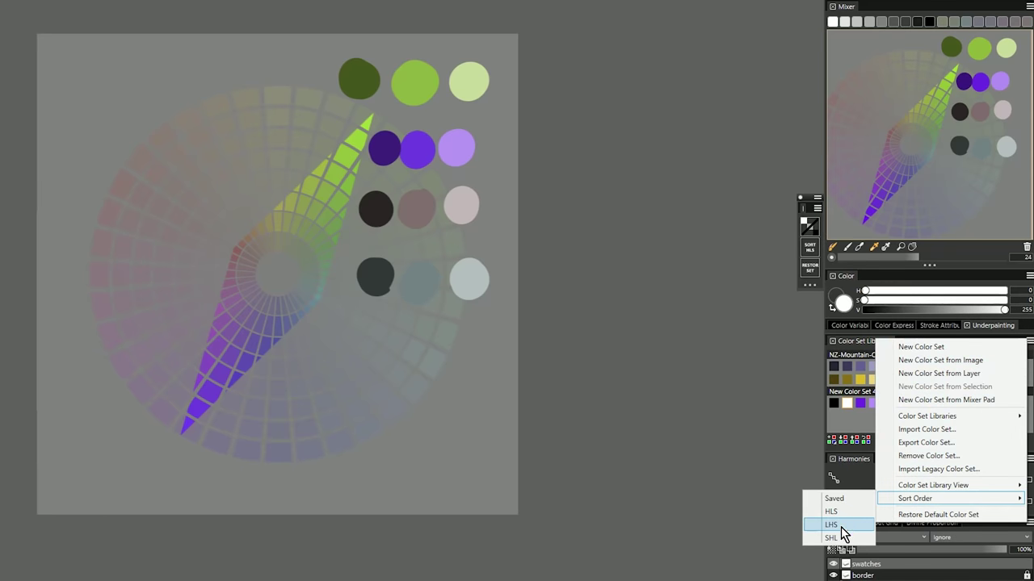
pyautogui.click(843, 512)
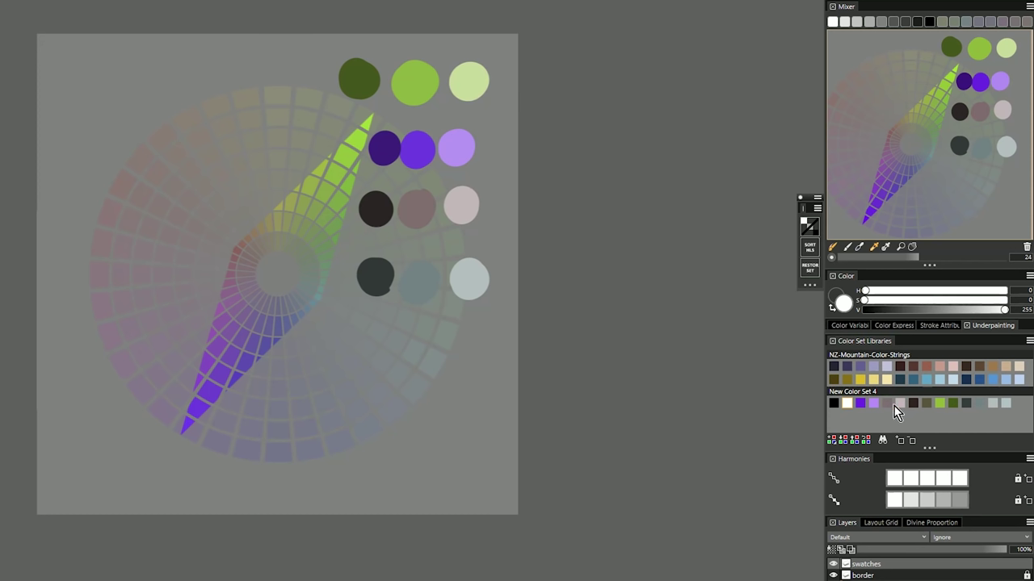
# Delete one of the two similar light blue-gray colors from New Color Set 4.
pyautogui.click(1006, 403)
pyautogui.click(913, 448)
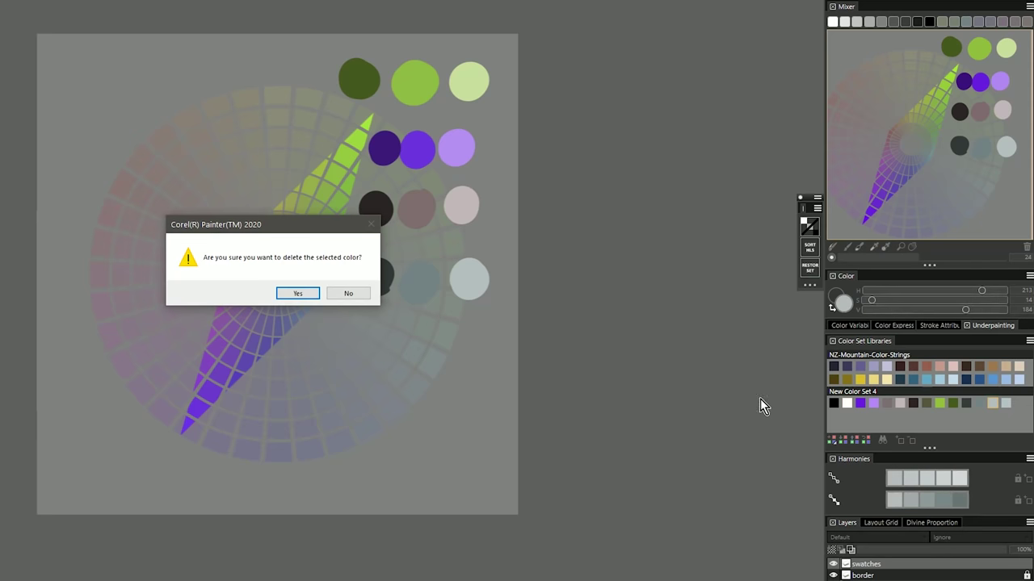
pyautogui.click(311, 294)
# Sample the light green swatch on the canvas, add it to New Color Set 4, and re-sort the set by HLS.
pyautogui.keyDown('alt'); pyautogui.click(473, 77); pyautogui.keyUp('alt')
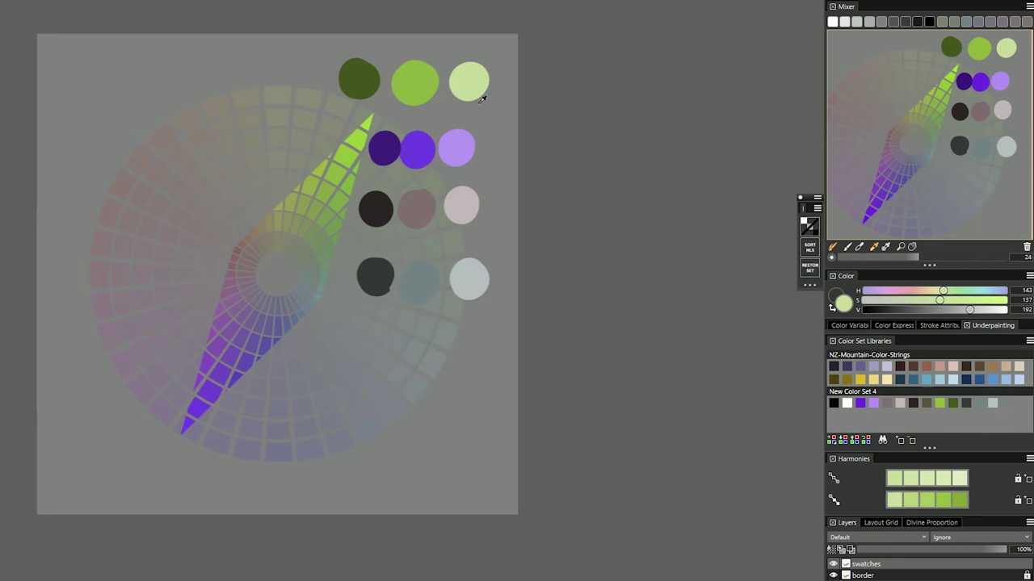
pyautogui.click(901, 441)
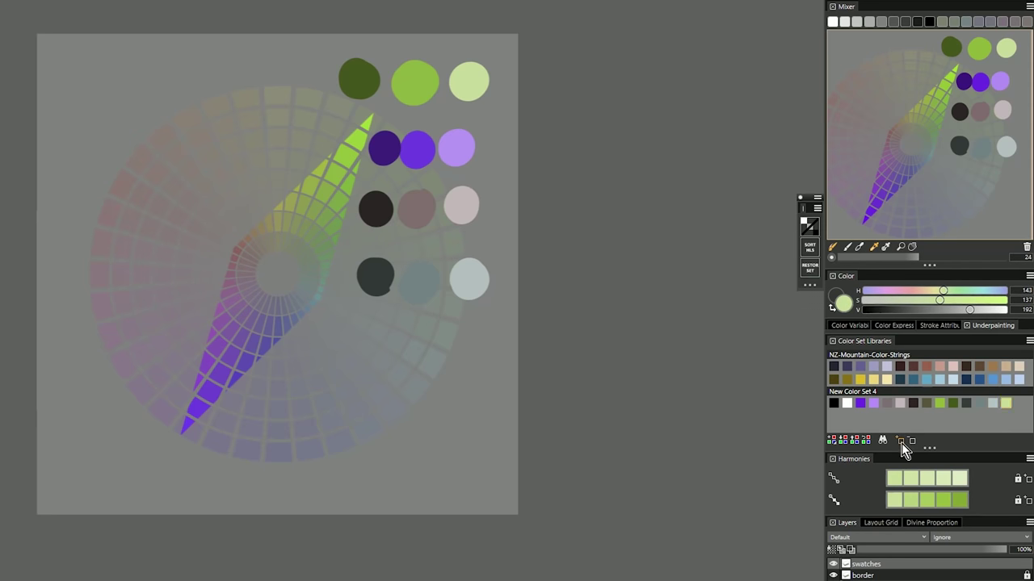
pyautogui.click(811, 247)
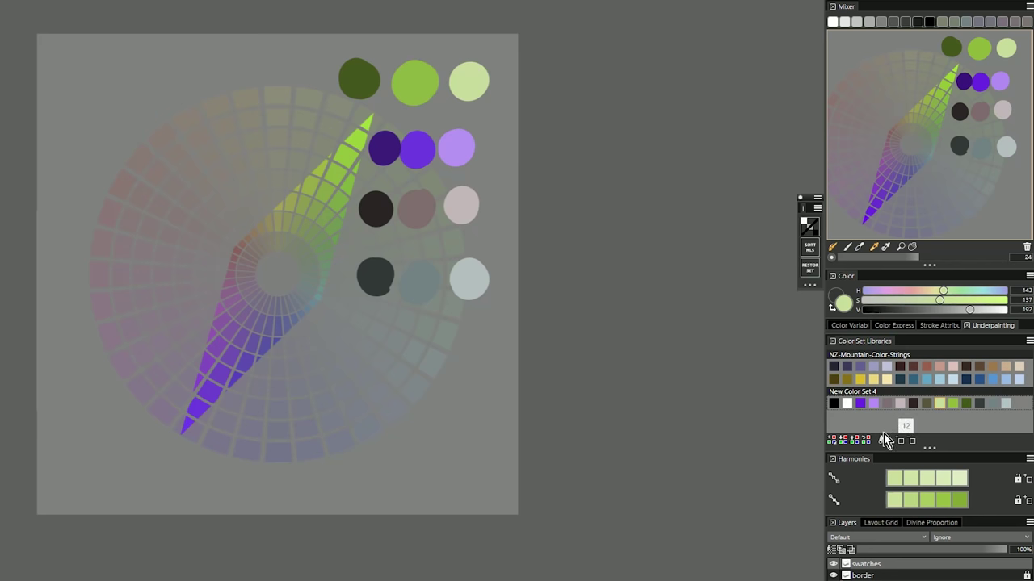
# Remove New Color Set 4 from the color set libraries.
pyautogui.click(1029, 341)
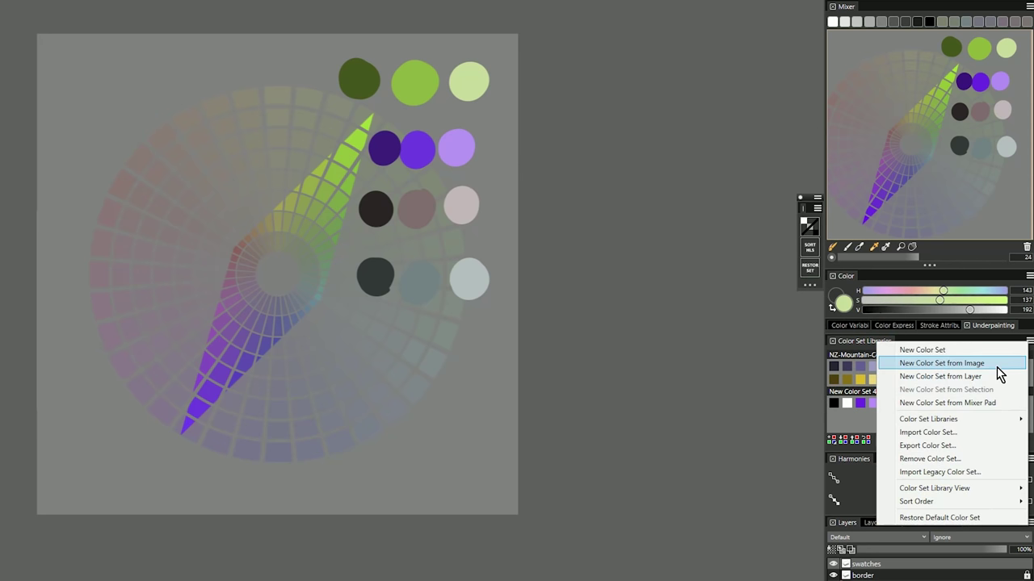
pyautogui.click(929, 459)
# Add the canvas's three green swatches, from light to dark, to the NZ-Mountain-Color-Strings color set.
pyautogui.moveTo(390, 420); pyautogui.dragTo(676, 536)
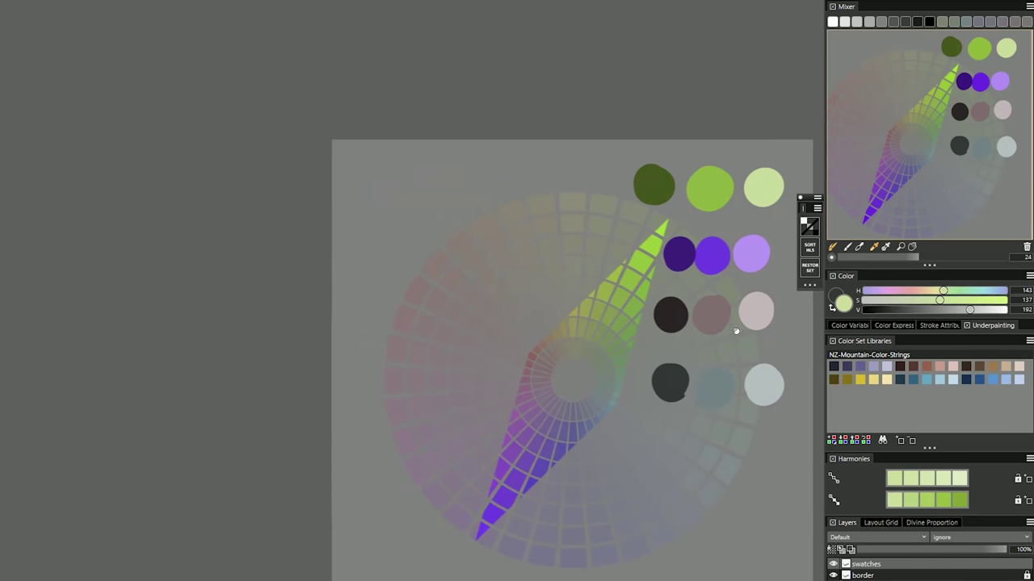
pyautogui.click(898, 440)
pyautogui.keyDown('alt'); pyautogui.click(718, 184); pyautogui.keyUp('alt')
pyautogui.click(898, 440)
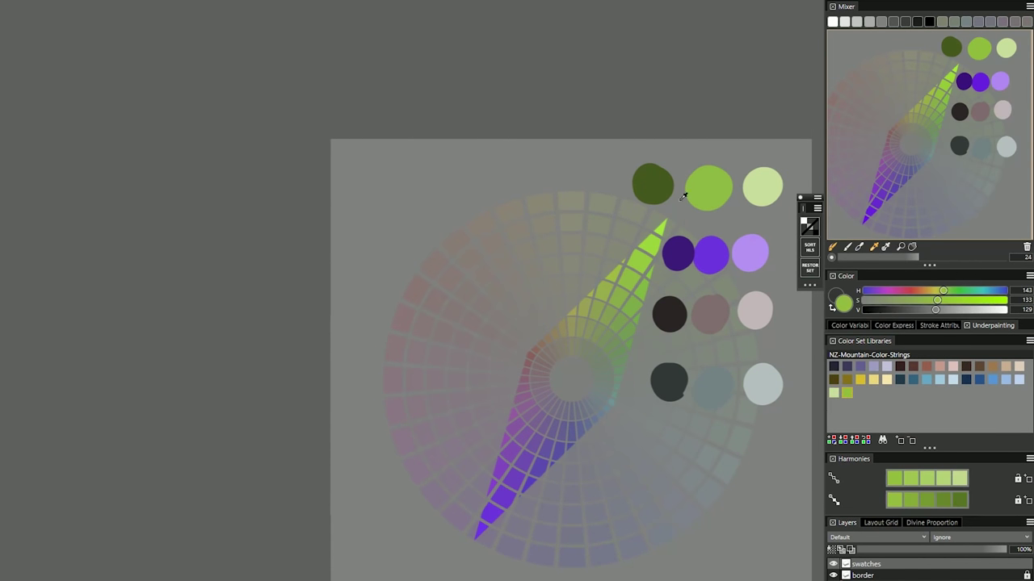
pyautogui.keyDown('alt'); pyautogui.click(653, 184); pyautogui.keyUp('alt')
pyautogui.click(900, 441)
# Add the canvas's three violet swatches, from light to dark, to the NZ-Mountain-Color-Strings color set.
pyautogui.keyDown('alt'); pyautogui.click(750, 250); pyautogui.keyUp('alt')
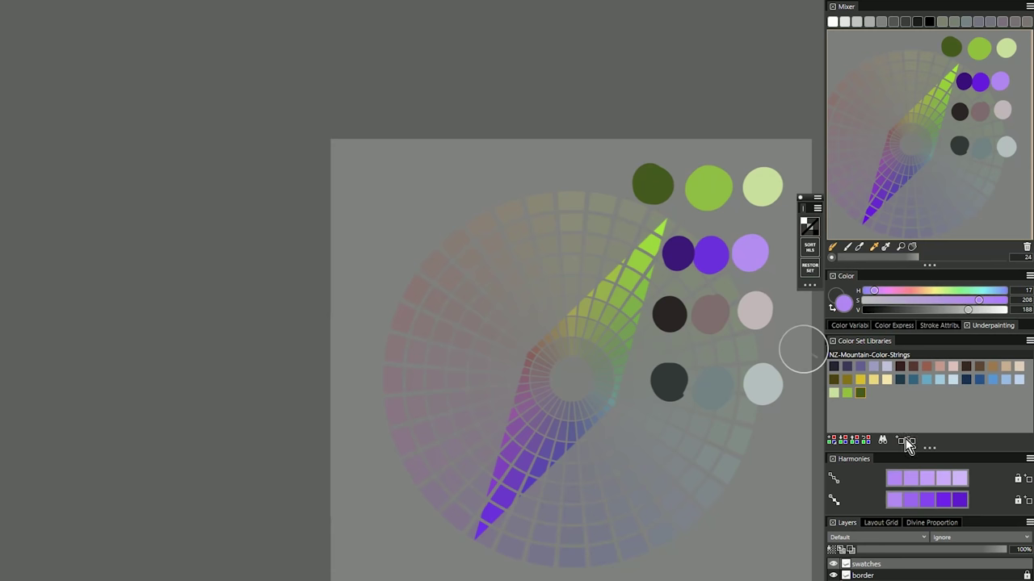
pyautogui.keyDown('alt'); pyautogui.click(723, 247); pyautogui.keyUp('alt')
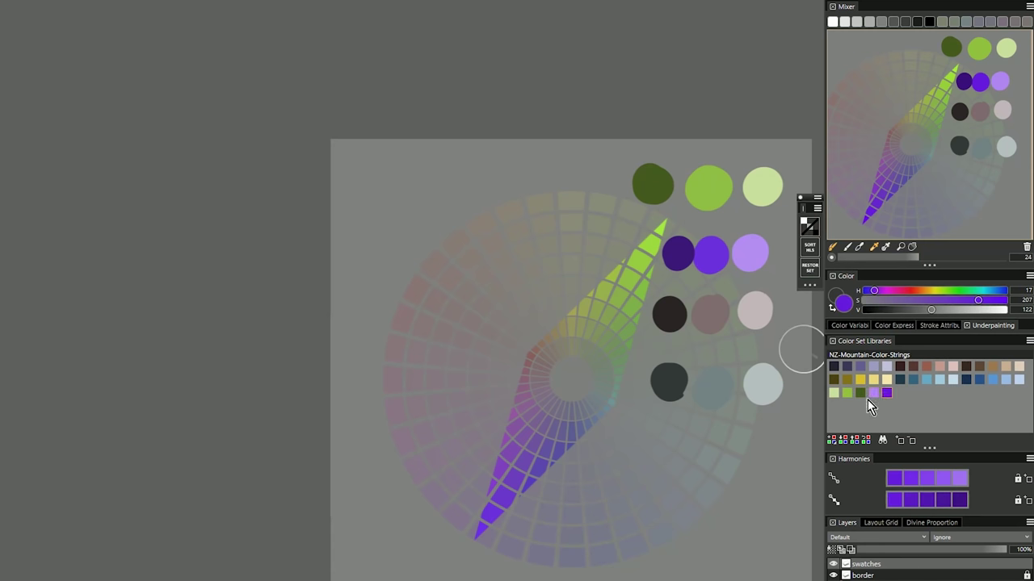
pyautogui.keyDown('alt'); pyautogui.click(679, 251); pyautogui.keyUp('alt')
pyautogui.click(898, 440)
# Add the canvas's three mauve swatches, from light to dark, to the NZ-Mountain-Color-Strings color set.
pyautogui.keyDown('alt'); pyautogui.click(763, 309); pyautogui.keyUp('alt')
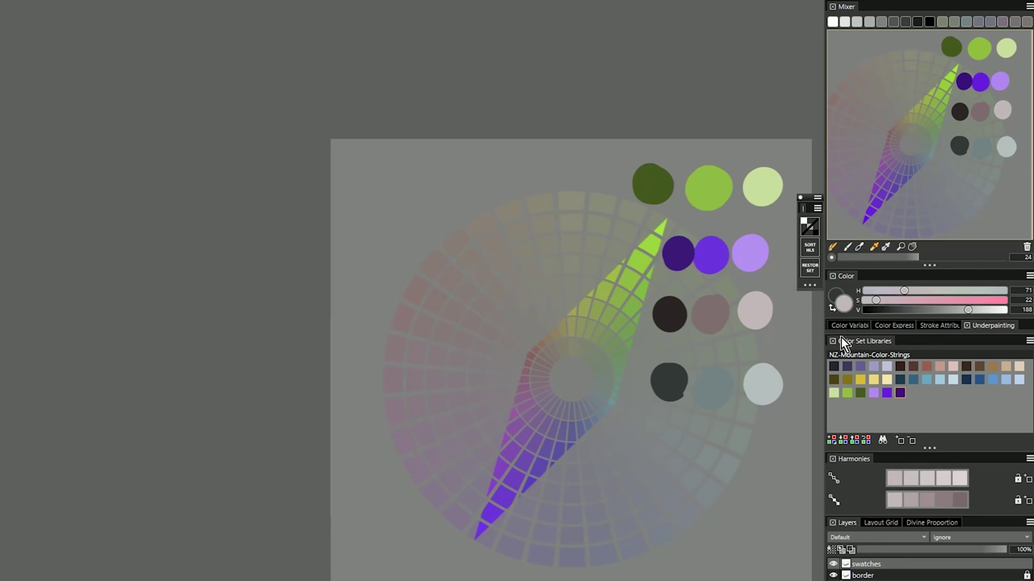
pyautogui.click(899, 441)
pyautogui.keyDown('alt'); pyautogui.click(710, 312); pyautogui.keyUp('alt')
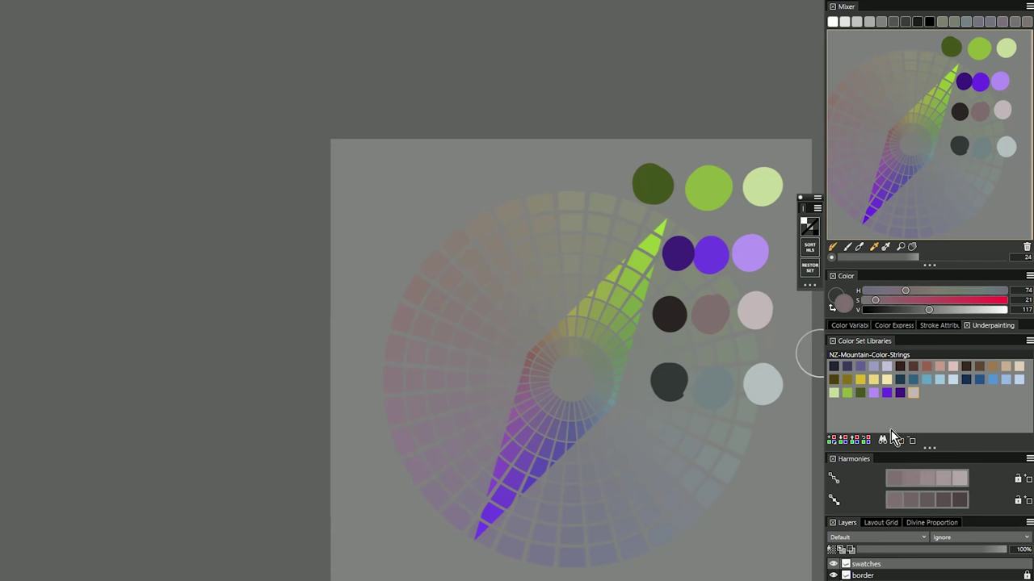
pyautogui.click(898, 440)
pyautogui.keyDown('alt'); pyautogui.click(675, 309); pyautogui.keyUp('alt')
pyautogui.click(906, 438)
# Add the canvas's blue-grey swatches, from light to dark, to the NZ-Mountain-Color-Strings color set.
pyautogui.keyDown('alt'); pyautogui.click(762, 381); pyautogui.keyUp('alt')
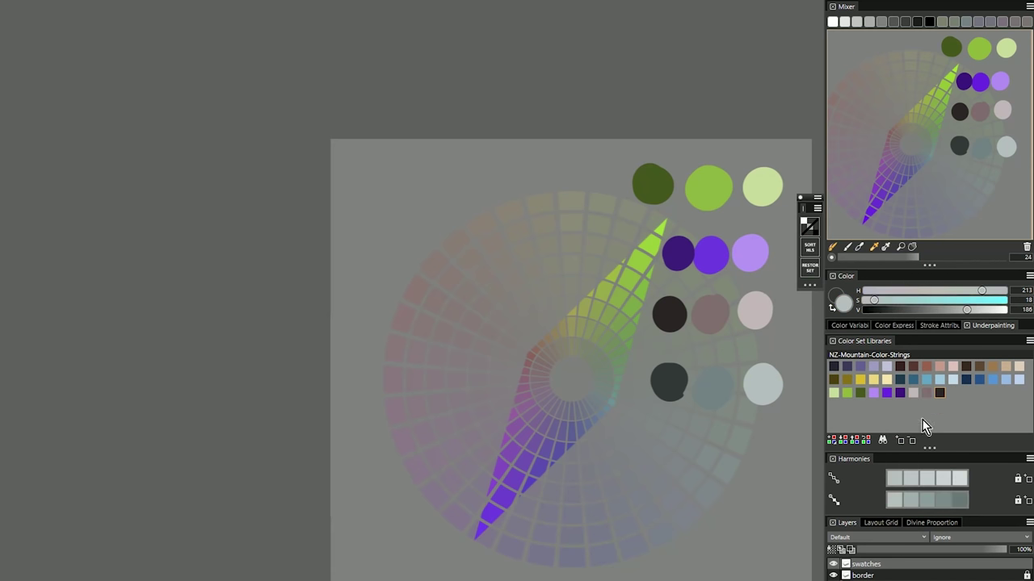
pyautogui.click(901, 440)
pyautogui.keyDown('alt'); pyautogui.click(716, 380); pyautogui.keyUp('alt')
pyautogui.click(901, 440)
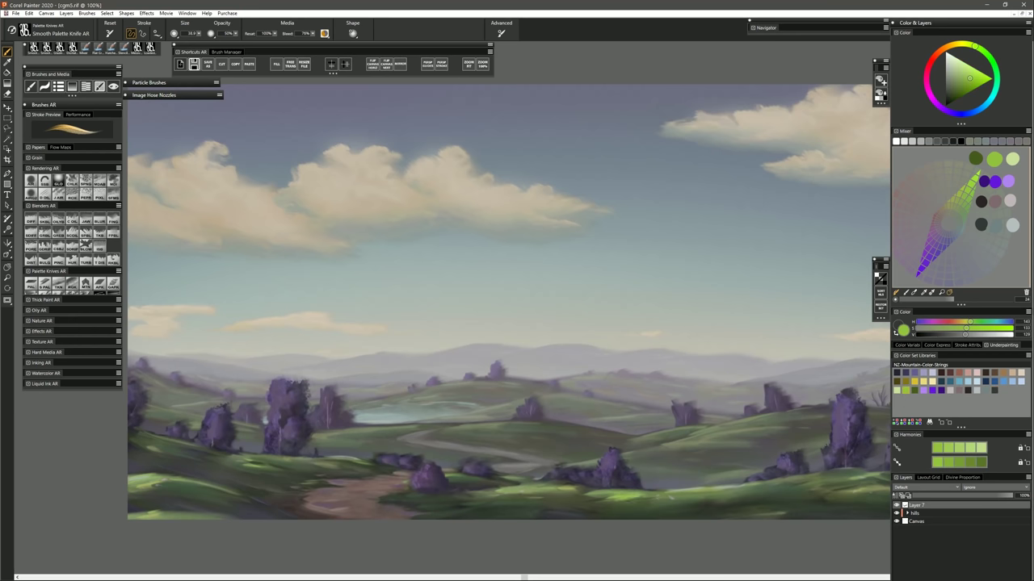
# Paint bright green highlights on the foreground grass and saturated violet over the bush just above it.
pyautogui.moveTo(596, 494); pyautogui.dragTo(765, 491)
pyautogui.moveTo(693, 499); pyautogui.dragTo(730, 499)
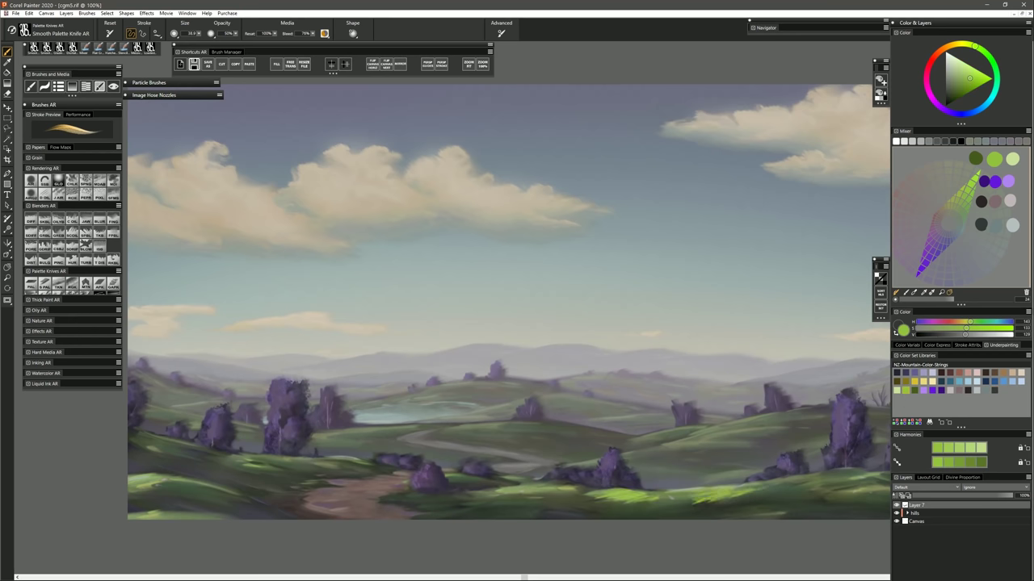
pyautogui.click(934, 391)
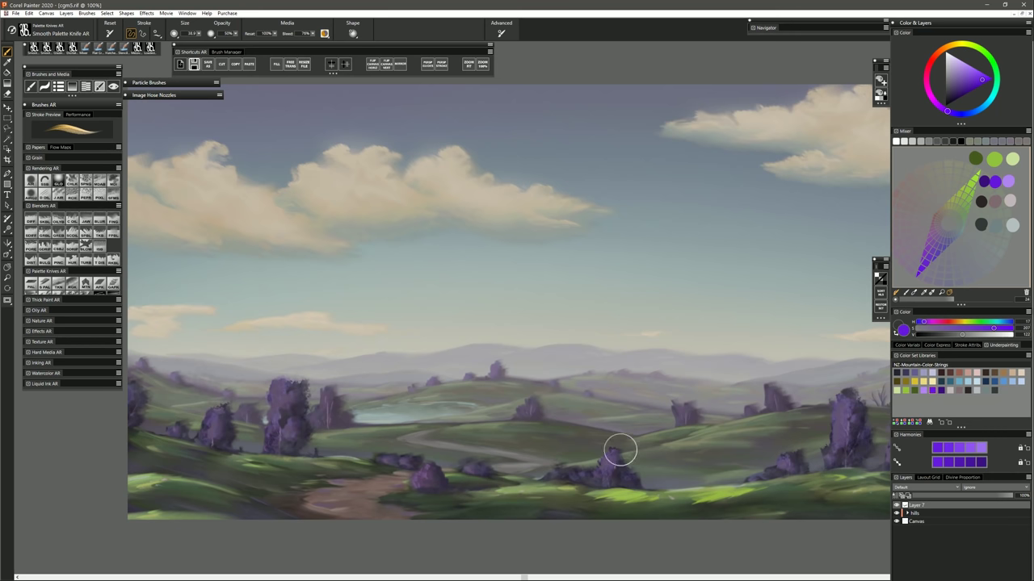
pyautogui.moveTo(612, 453); pyautogui.dragTo(610, 467)
pyautogui.keyDown('alt'); pyautogui.click(614, 457); pyautogui.keyUp('alt')
pyautogui.moveTo(612, 452); pyautogui.dragTo(616, 468)
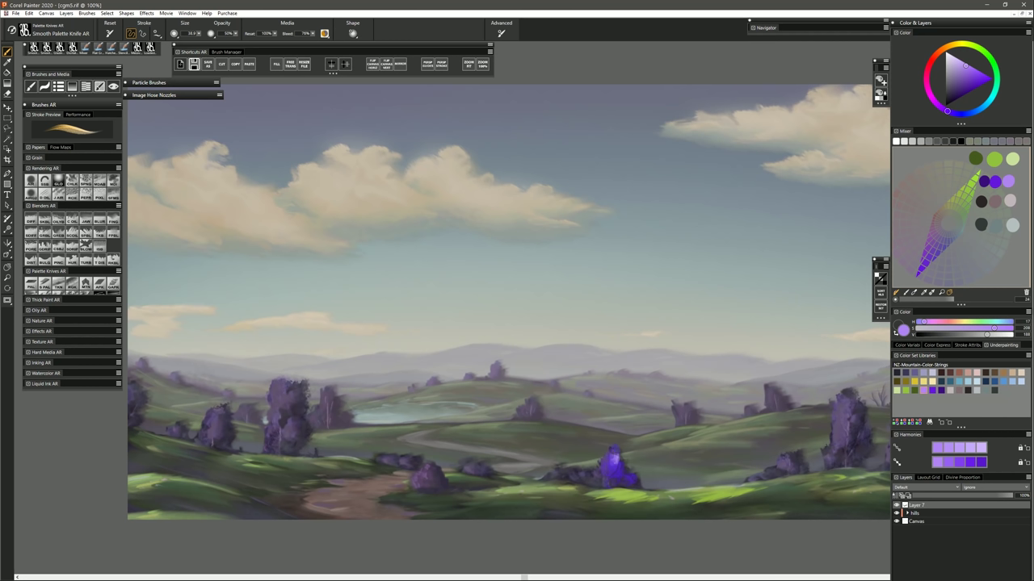
pyautogui.click(607, 468)
# Select the mid green from the color set, lower its saturation, and paint strokes on the foreground grass between the path and the violet bush.
pyautogui.click(919, 388)
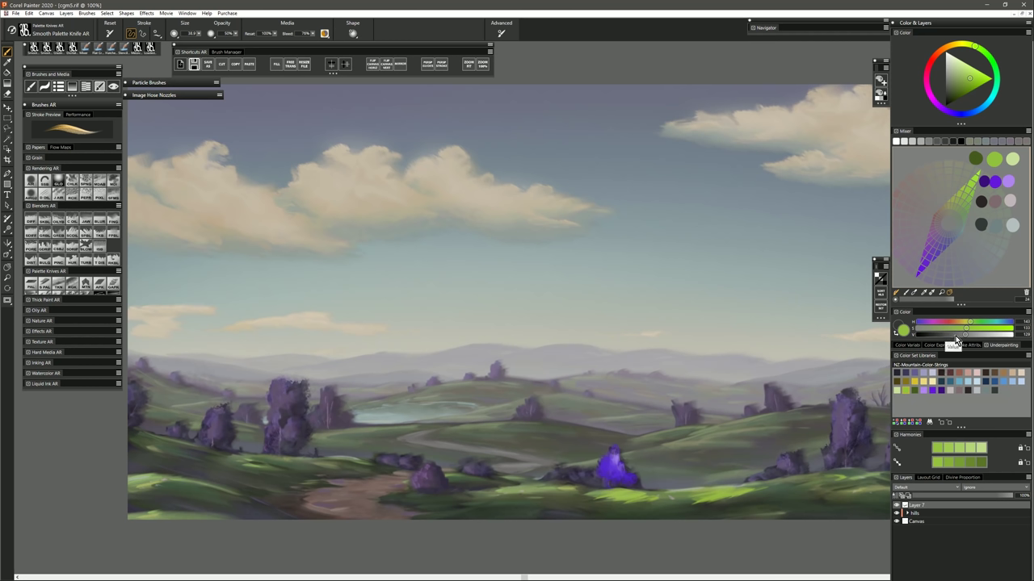
pyautogui.moveTo(965, 329)
pyautogui.mouseDown()
pyautogui.moveTo(941, 330)
pyautogui.moveTo(951, 334)
pyautogui.mouseUp()
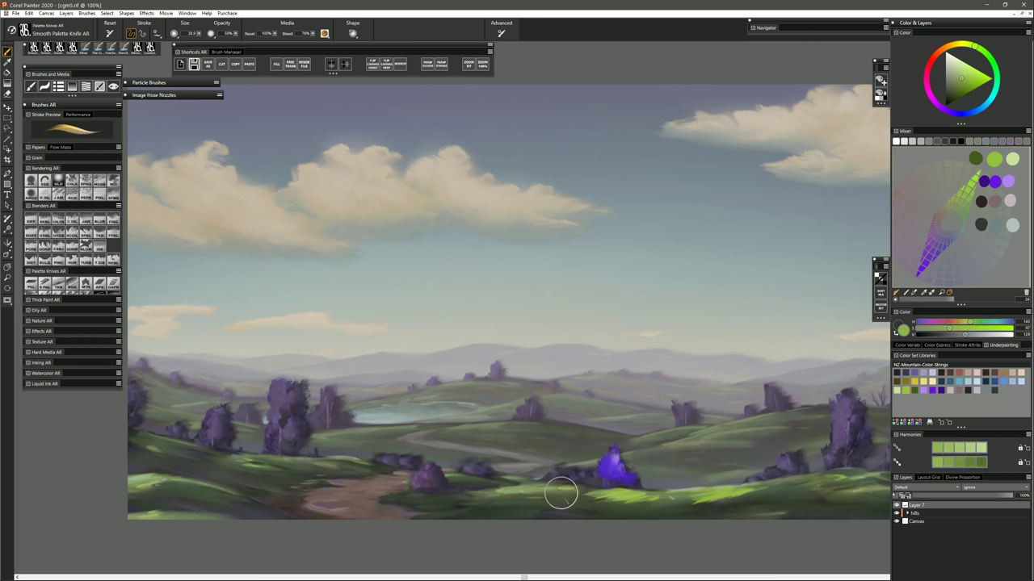
pyautogui.moveTo(512, 494); pyautogui.dragTo(569, 499)
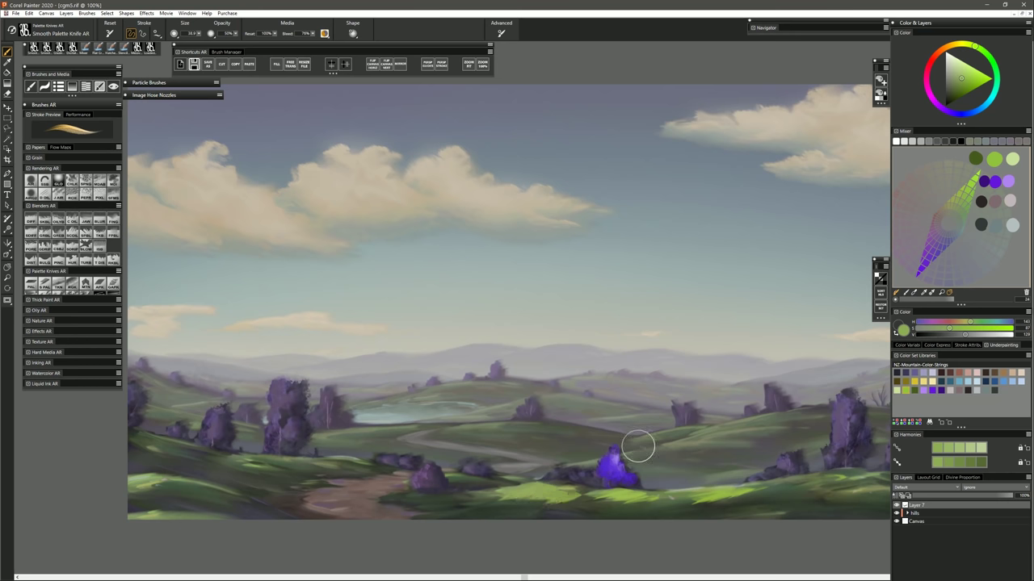
# Select the mid violet from the color set, reduce its saturation to 130, and paint over the bush beside the path.
pyautogui.click(934, 391)
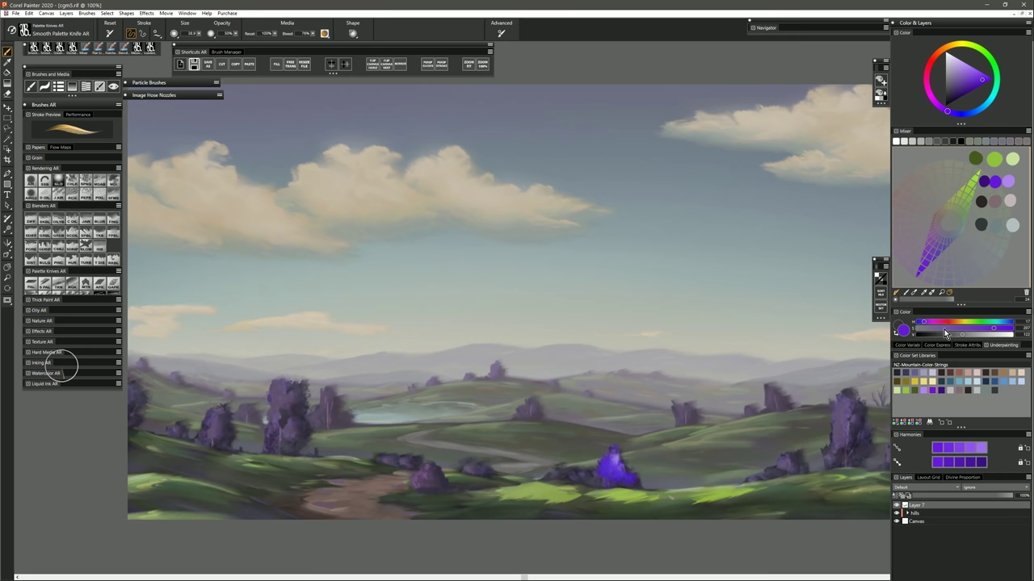
pyautogui.moveTo(941, 328); pyautogui.dragTo(964, 330)
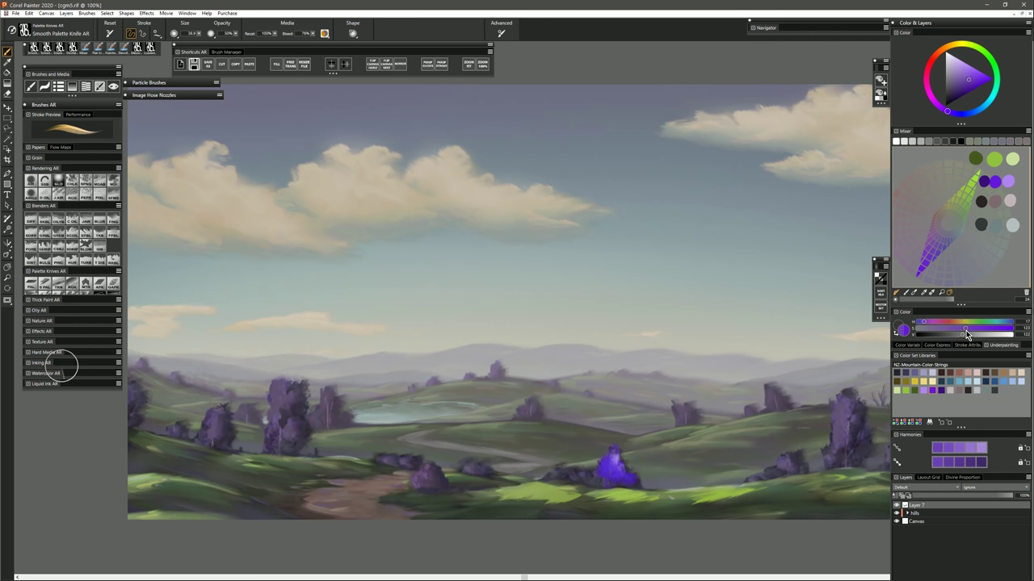
pyautogui.click(436, 473)
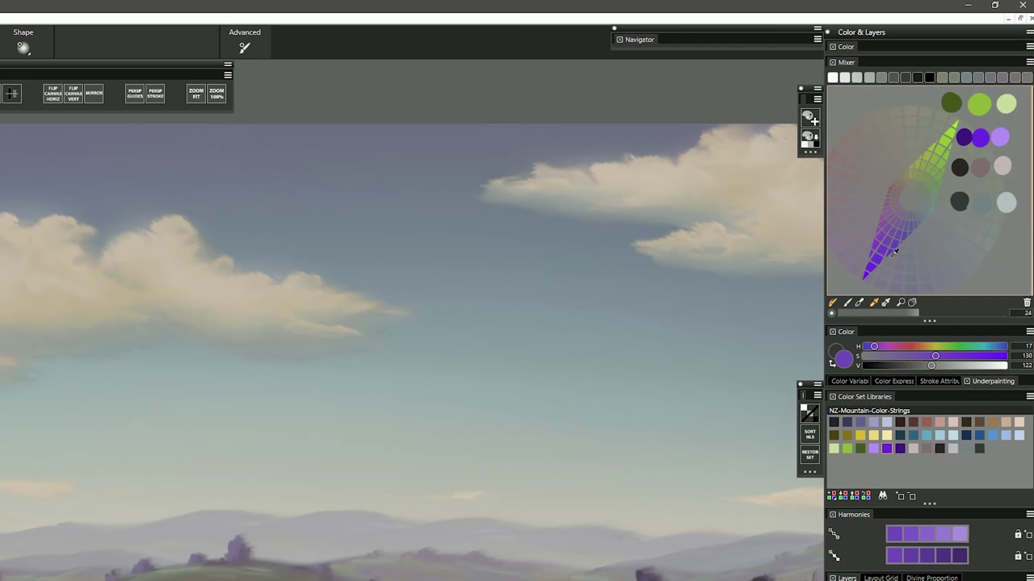
# Remove the NZ-Mountain-Color-Strings library from the color set libraries.
pyautogui.click(810, 414)
pyautogui.click(302, 449)
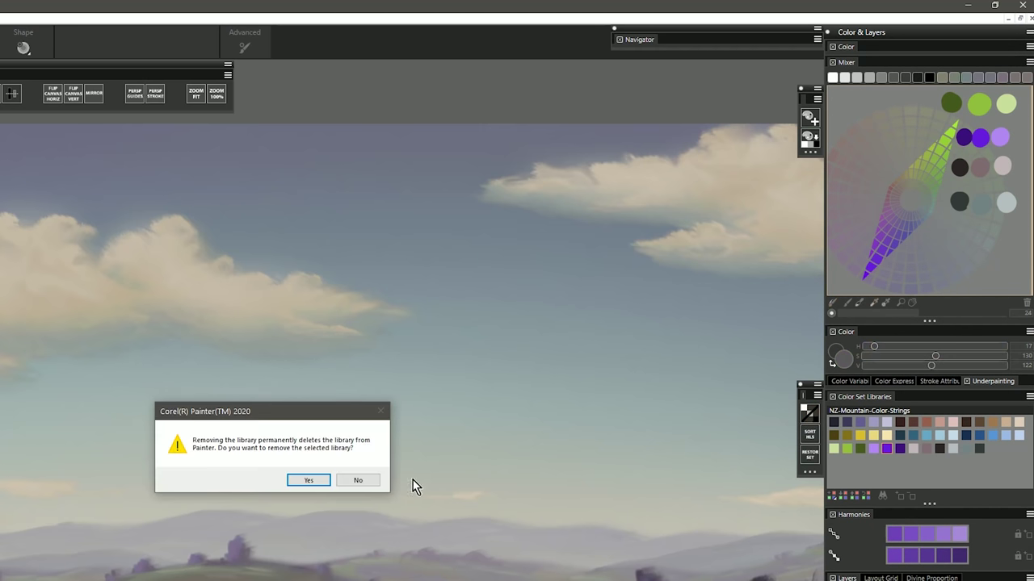
pyautogui.click(308, 481)
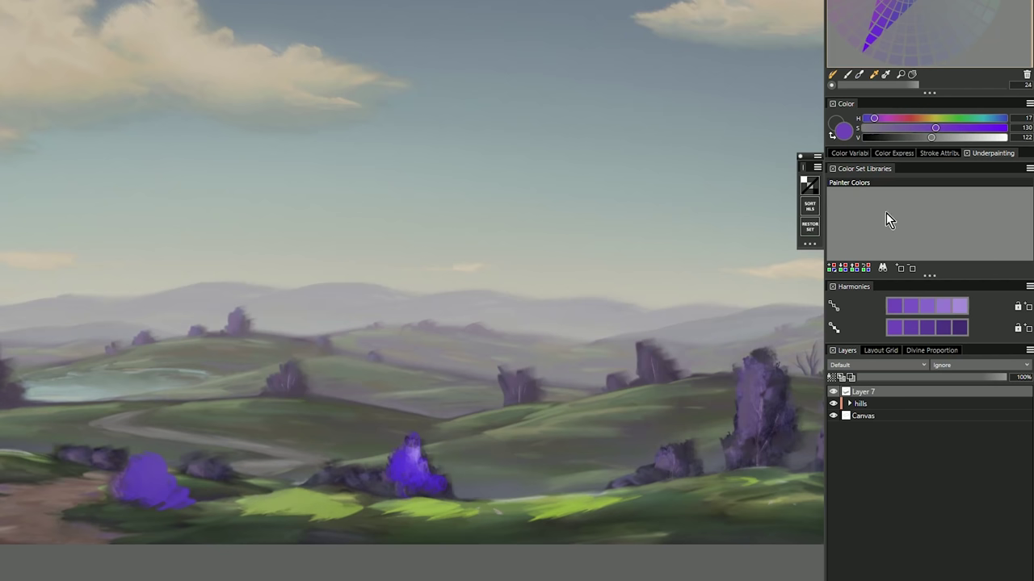
# Pick violet shades from the darker Harmonies row and add them to the Painter Colors set.
pyautogui.click(931, 323)
pyautogui.click(899, 267)
pyautogui.click(946, 328)
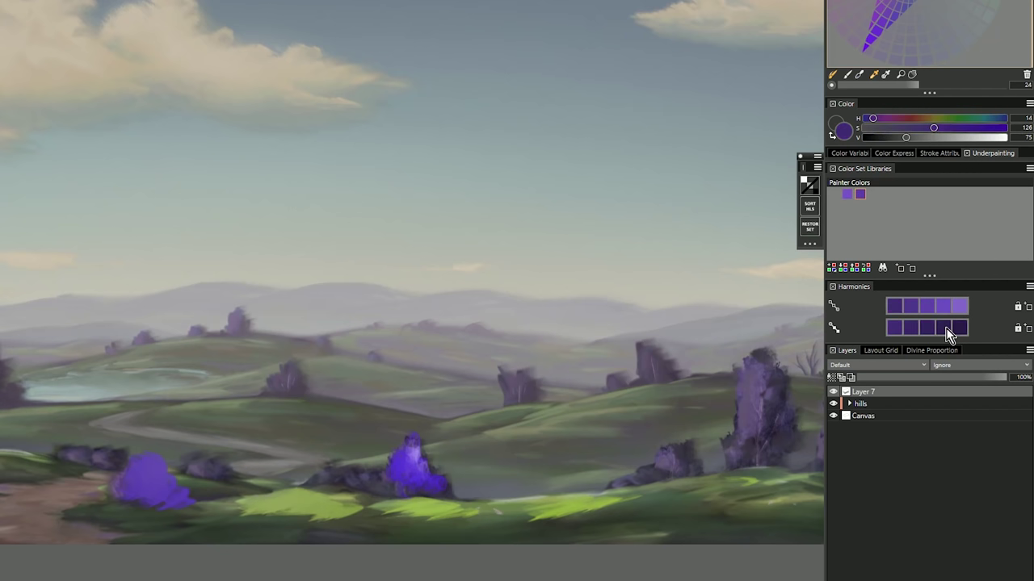
pyautogui.click(899, 267)
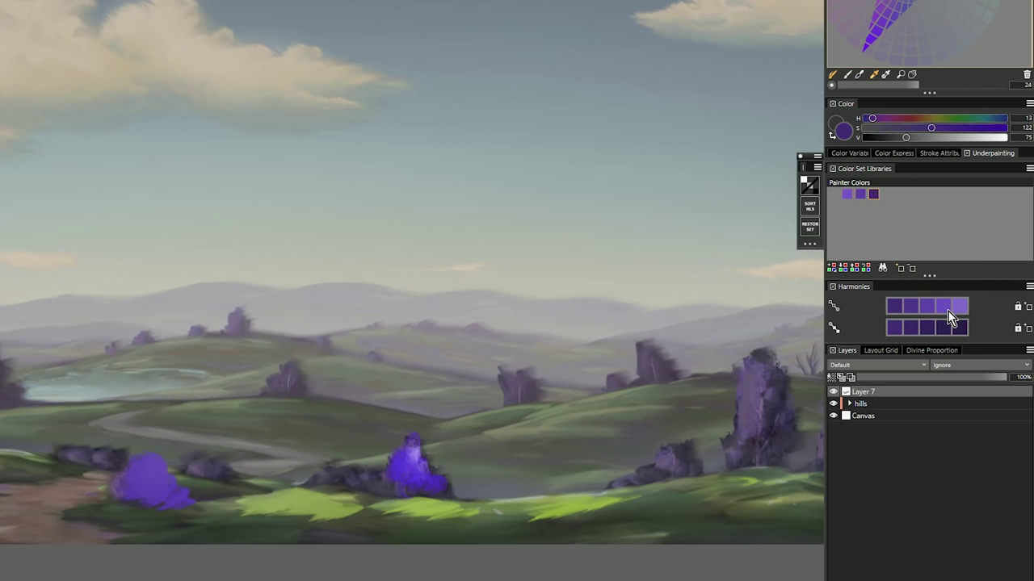
# Restore the Painter Colors set to its factory defaults.
pyautogui.click(810, 229)
pyautogui.click(305, 219)
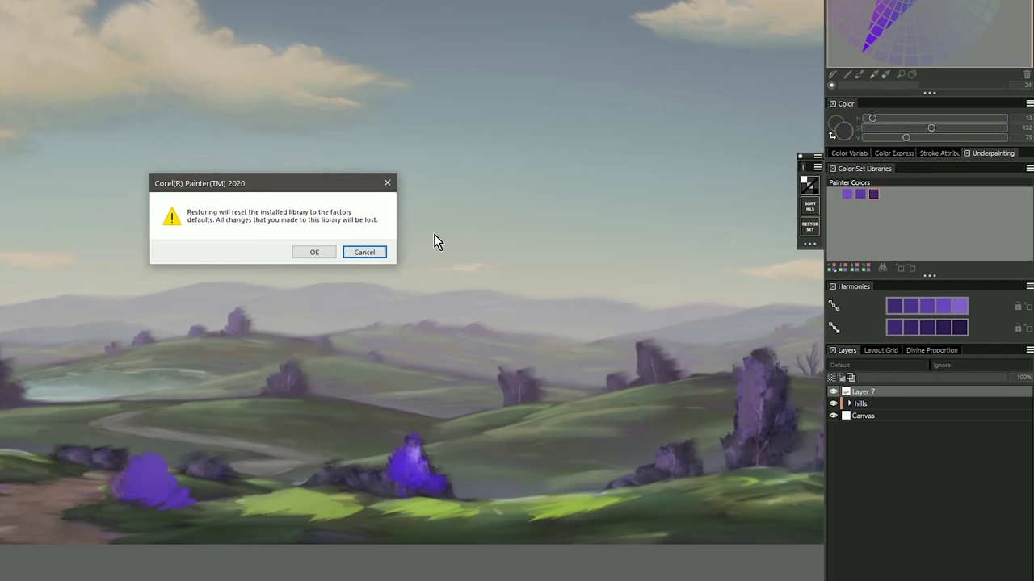
pyautogui.click(361, 251)
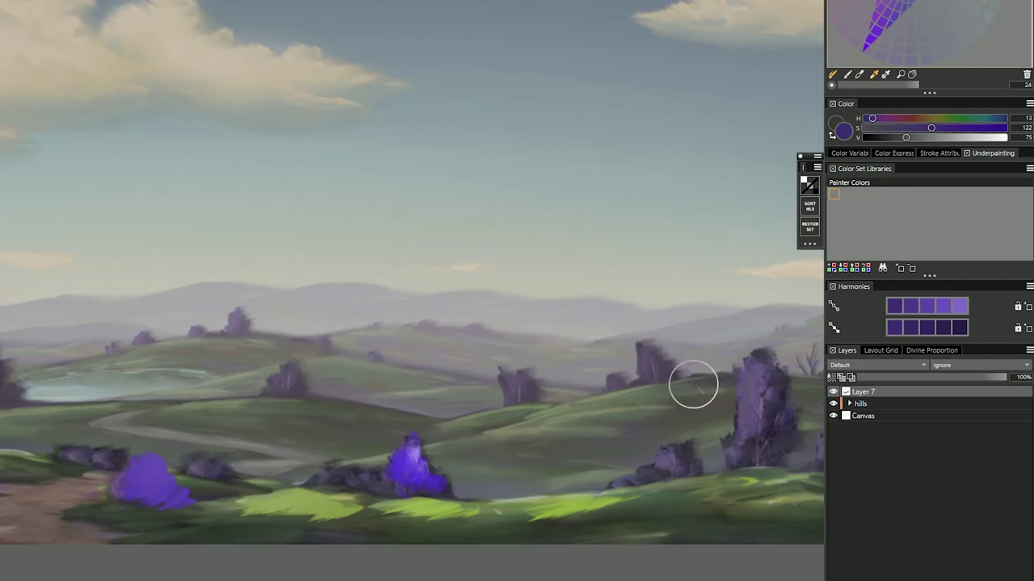
pyautogui.click(1029, 169)
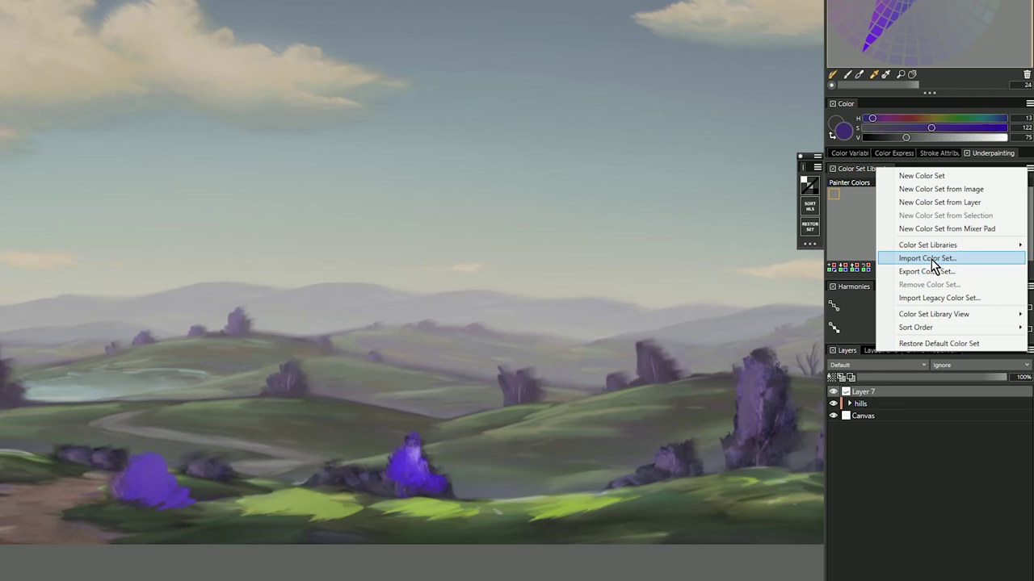
pyautogui.click(858, 240)
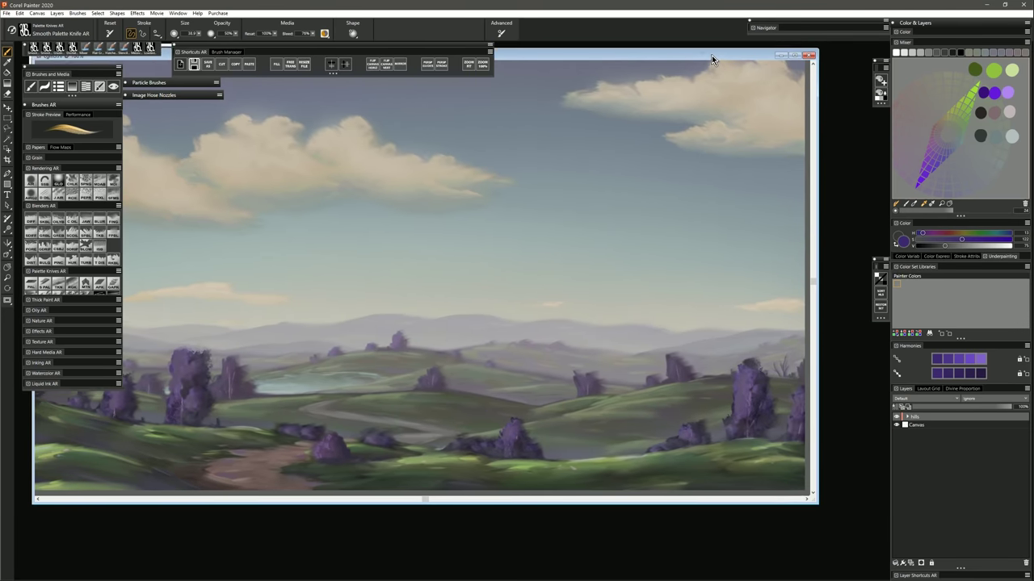
# Arrange the landscape painting beside the color wheel document and paint a patch in its sky with the wheel document's light green swatch.
pyautogui.moveTo(711, 55); pyautogui.dragTo(727, 71)
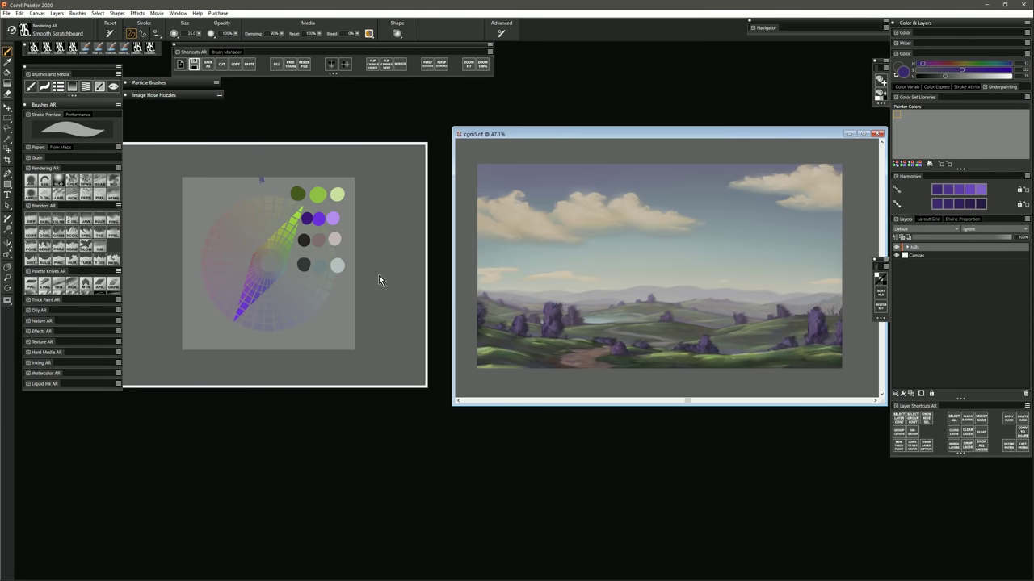
pyautogui.click(346, 159)
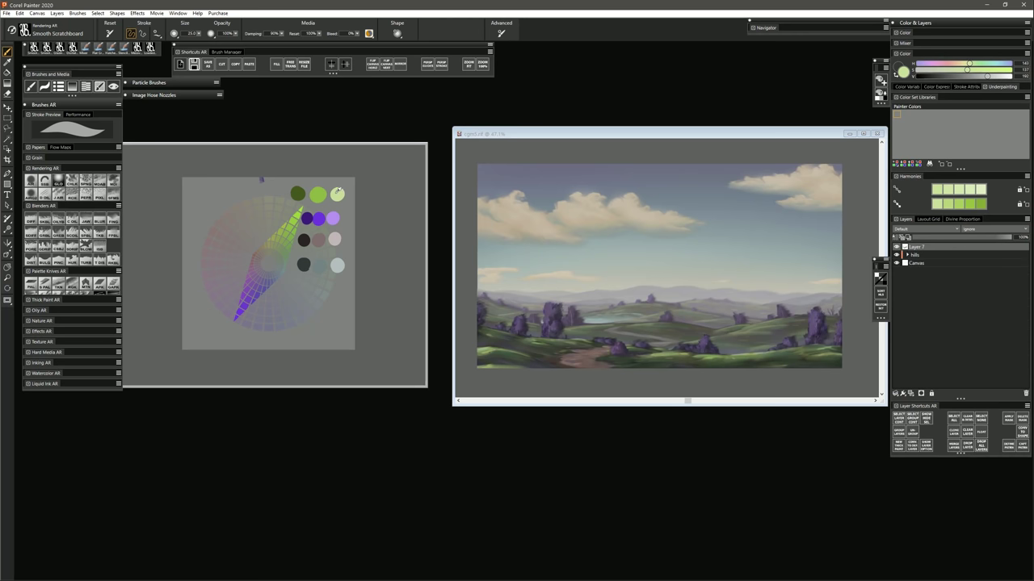
pyautogui.click(725, 253)
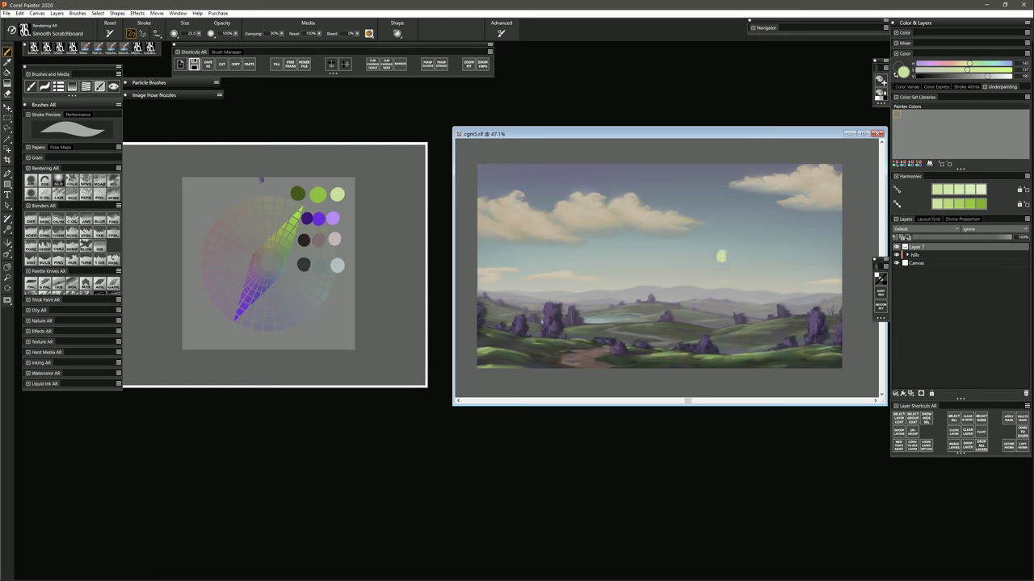
pyautogui.moveTo(721, 256)
pyautogui.mouseDown()
pyautogui.moveTo(754, 240)
pyautogui.moveTo(751, 260)
pyautogui.moveTo(703, 259)
pyautogui.mouseUp()
# Sample the dark green swatch from the wheel document and paint it over the upper part of the light green sky patch.
pyautogui.click(369, 208)
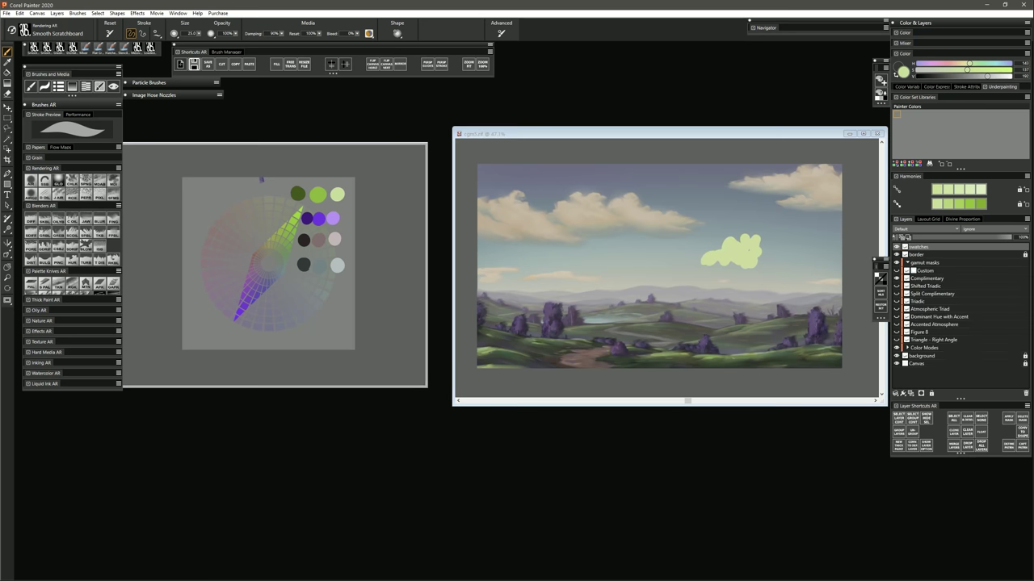
pyautogui.keyDown('alt'); pyautogui.click(298, 194); pyautogui.keyUp('alt')
pyautogui.click(718, 243)
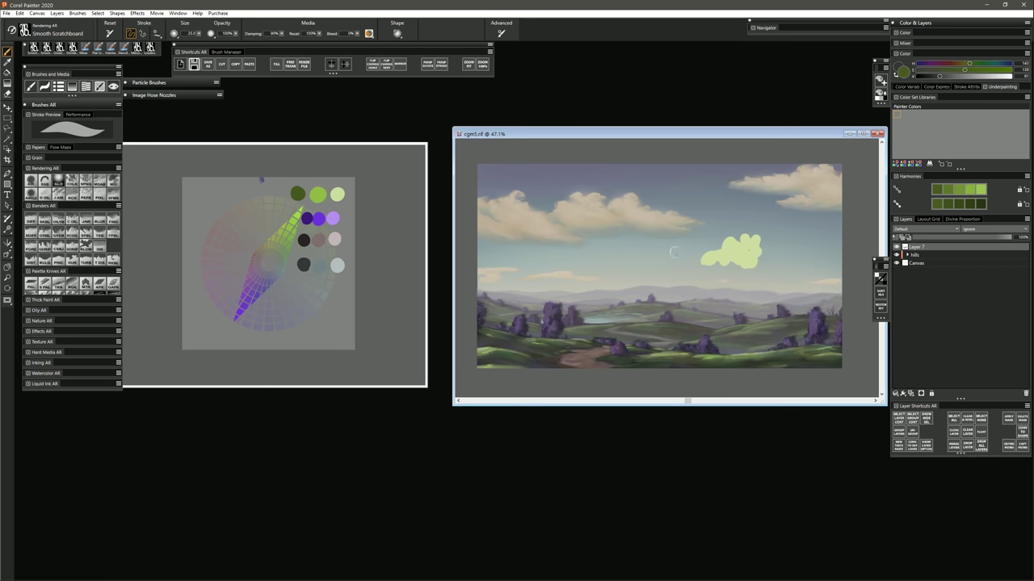
pyautogui.moveTo(711, 249); pyautogui.dragTo(739, 239)
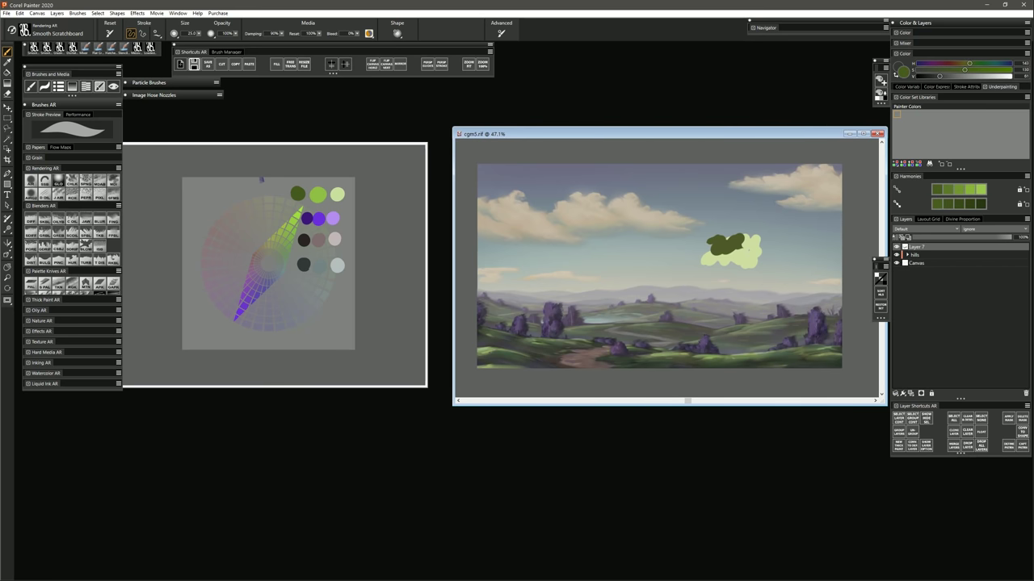
# Expand the Color Modes group in the color wheel document and show its HSY layer.
pyautogui.click(389, 234)
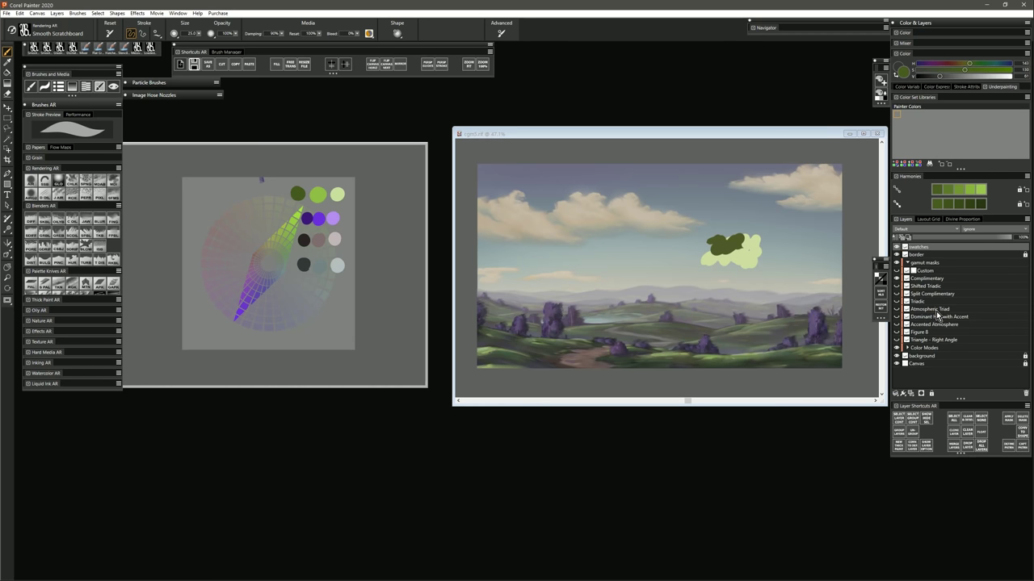
pyautogui.click(908, 348)
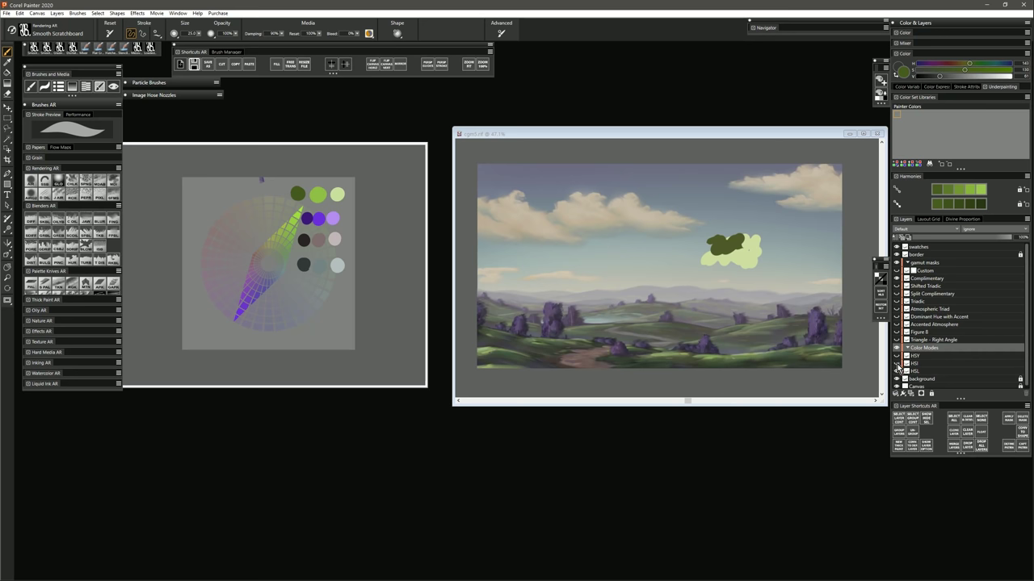
pyautogui.click(897, 364)
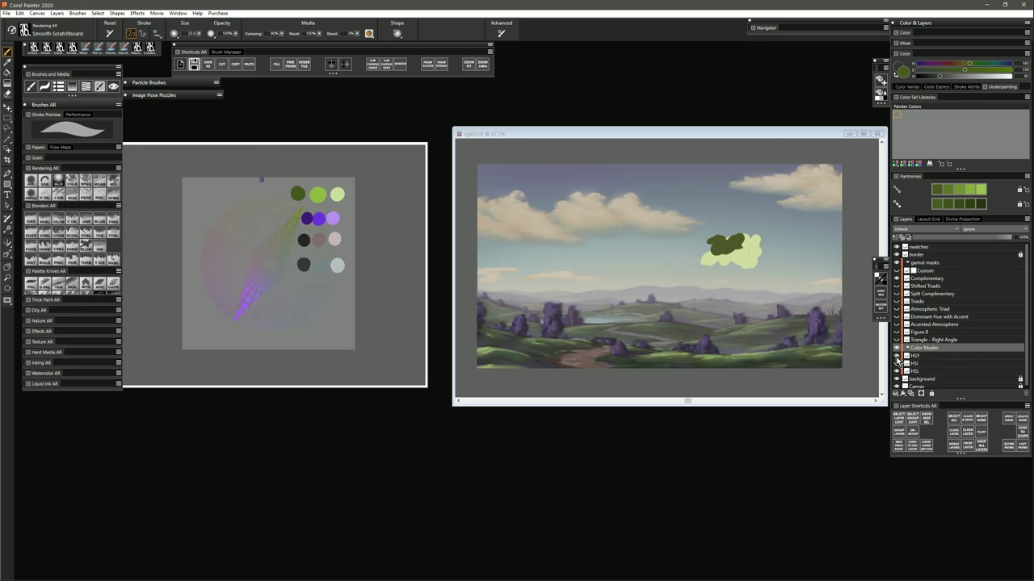
# Sample muted greens from the HSY wheel and dab three overlapping spots in the painting's sky beside the green patch.
pyautogui.keyDown('alt'); pyautogui.click(290, 230); pyautogui.keyUp('alt')
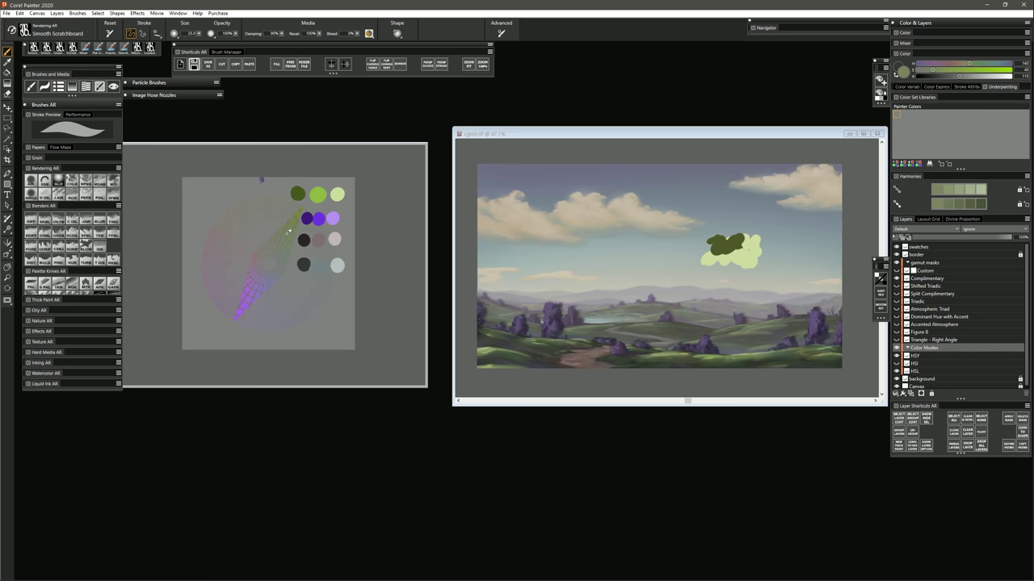
pyautogui.click(677, 254)
pyautogui.click(678, 254)
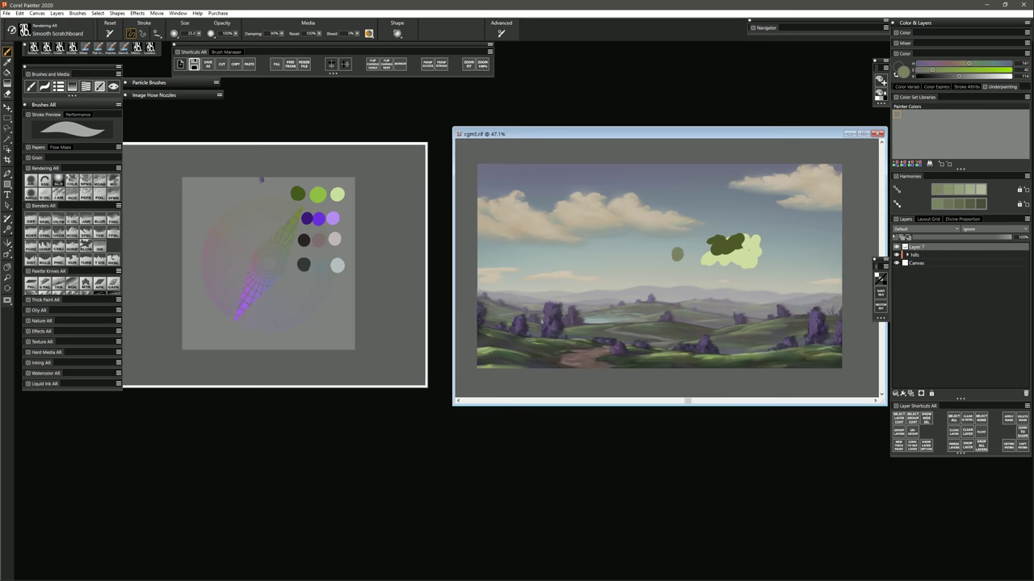
pyautogui.click(667, 254)
pyautogui.click(689, 254)
pyautogui.keyDown('alt'); pyautogui.click(281, 235); pyautogui.keyUp('alt')
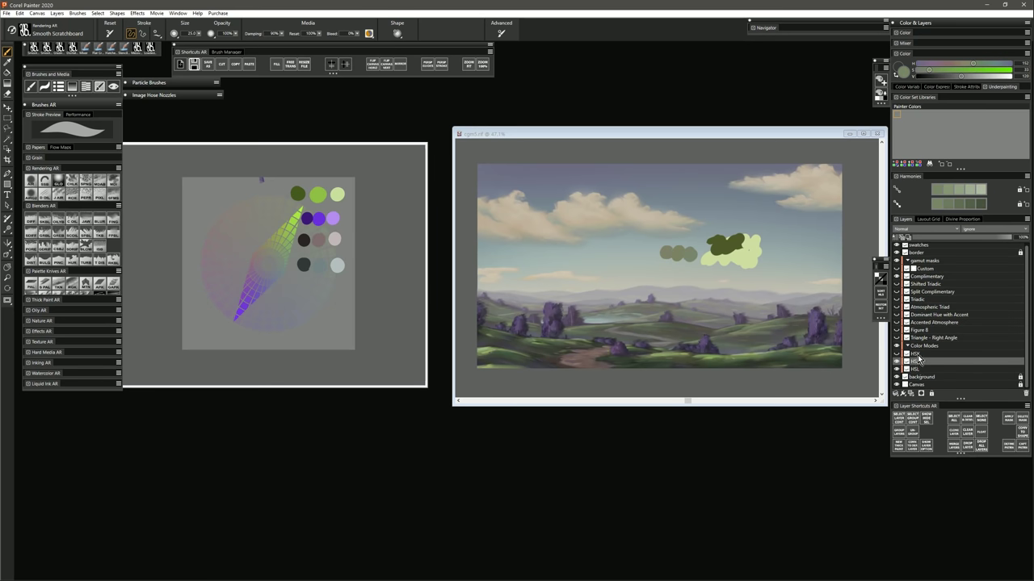
# Darken the HSI wheel layer by lowering its Underpainting photo-enhance value to -70%.
pyautogui.click(1001, 87)
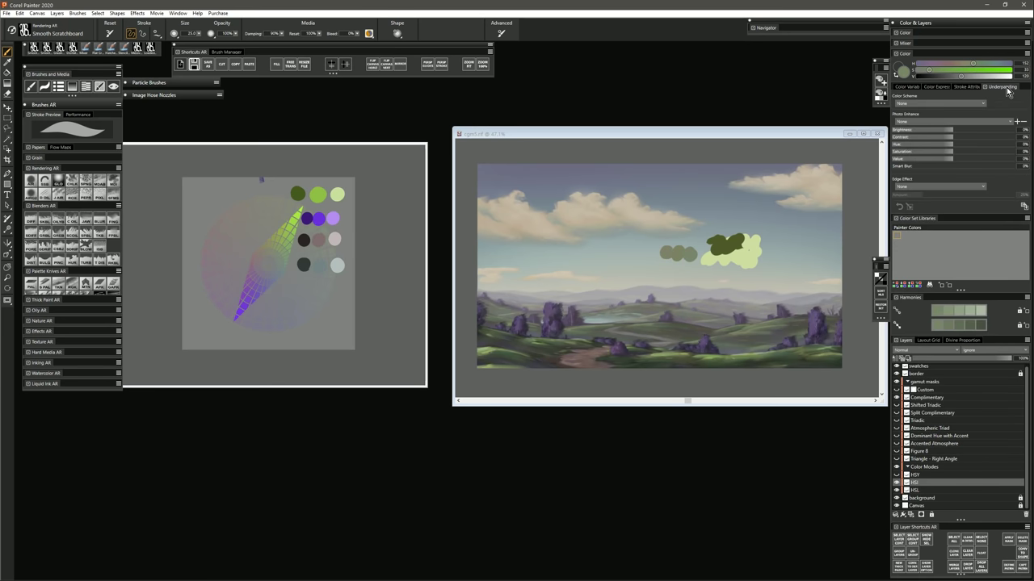
pyautogui.click(927, 160)
pyautogui.moveTo(927, 161); pyautogui.dragTo(922, 161)
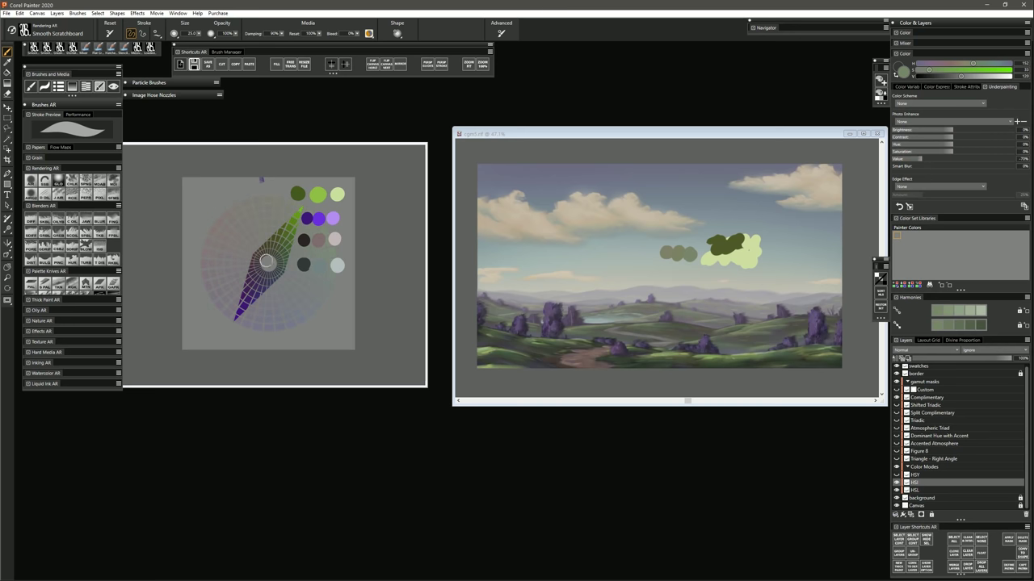
# Sample darkened greens from the HSI wheel's masked area and dab separate spots in the painting's sky beside the muted green dabs.
pyautogui.keyDown('alt'); pyautogui.click(289, 229); pyautogui.keyUp('alt')
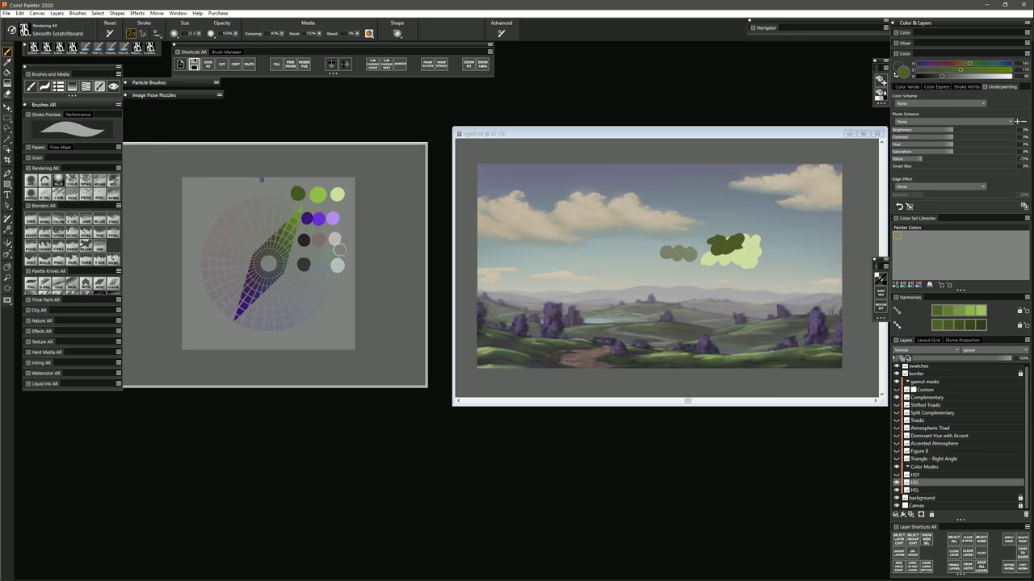
pyautogui.click(635, 253)
pyautogui.moveTo(632, 250); pyautogui.dragTo(635, 252)
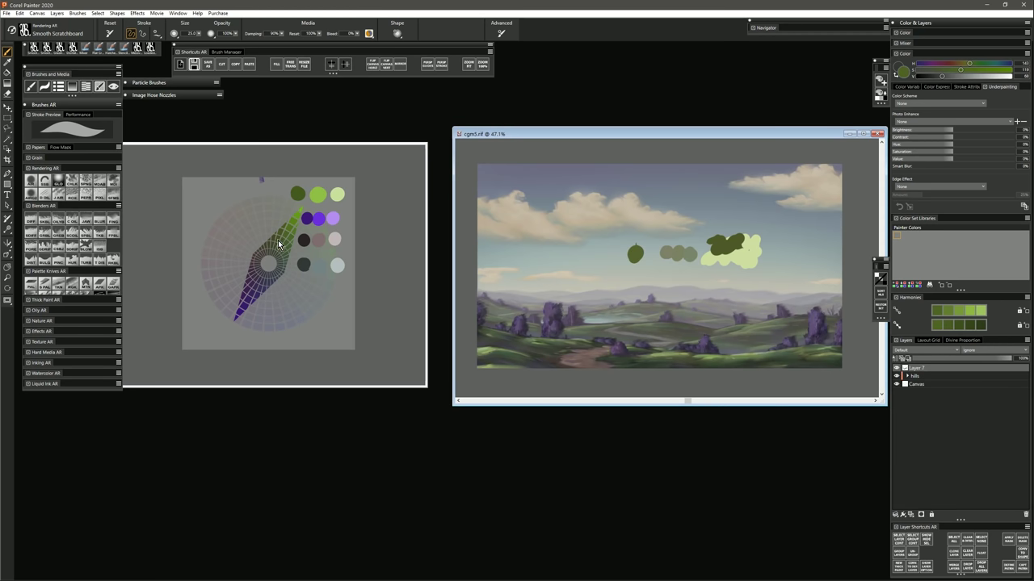
pyautogui.keyDown('alt'); pyautogui.click(277, 236); pyautogui.keyUp('alt')
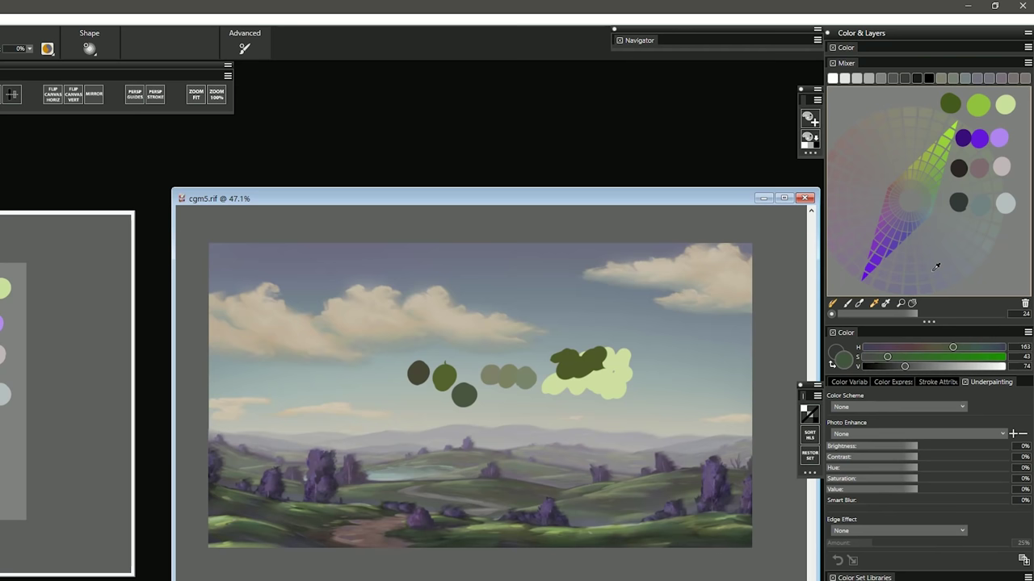
# Restore the YURMBY AR HSL wheel in the Mixer and open a saved three-sided gamut mask image as the mixer pad.
pyautogui.click(1026, 43)
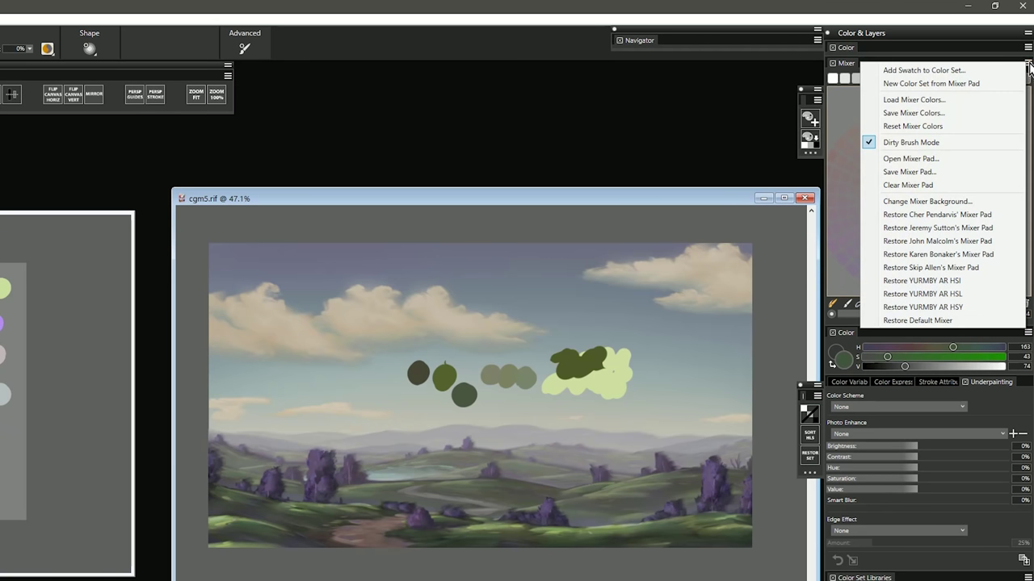
pyautogui.click(957, 295)
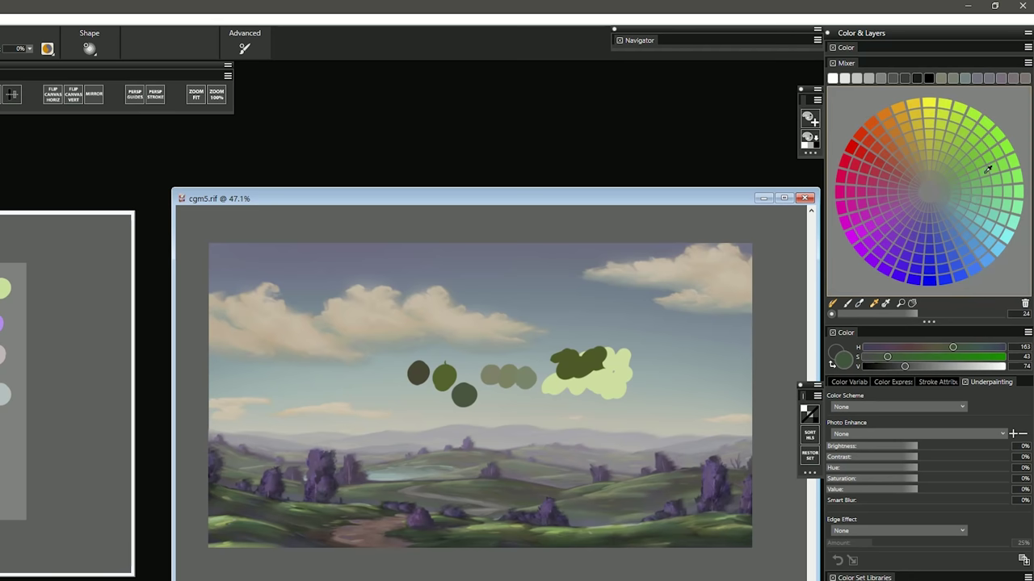
pyautogui.click(809, 117)
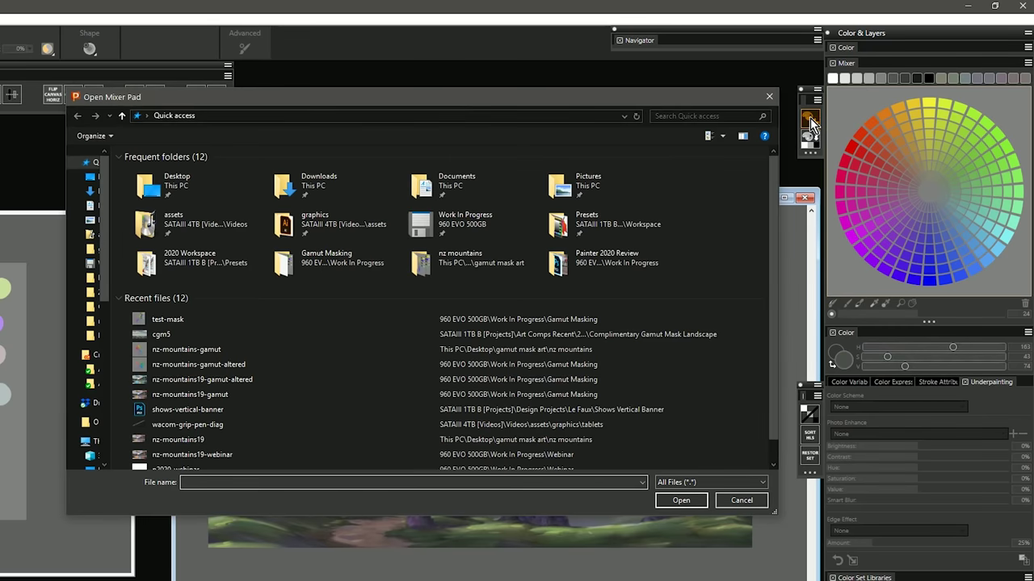
pyautogui.doubleClick(168, 319)
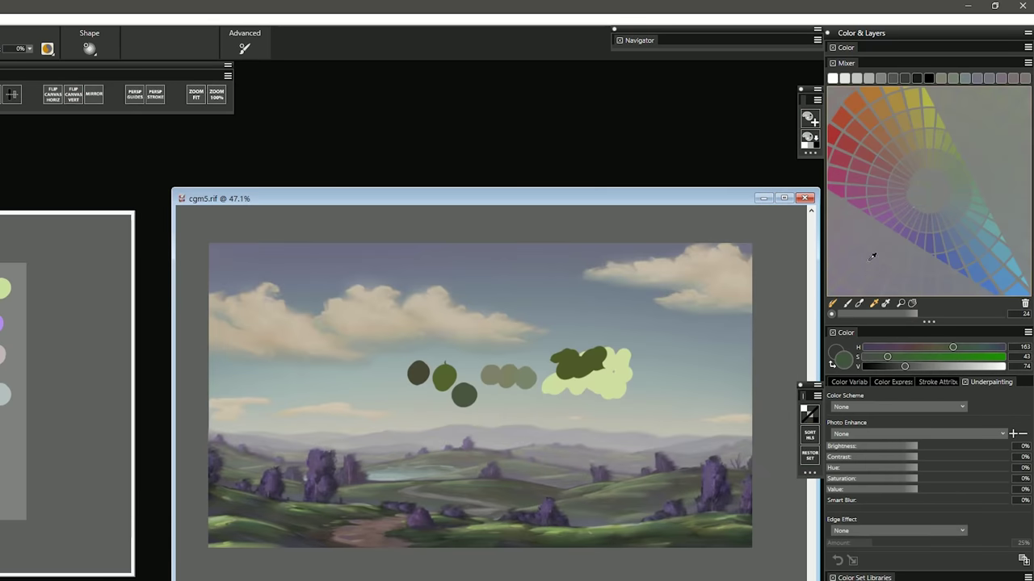
# Open the saved green-purple mask image with swatches as the mixer pad and sample a muted color from outside its unmasked area.
pyautogui.click(810, 117)
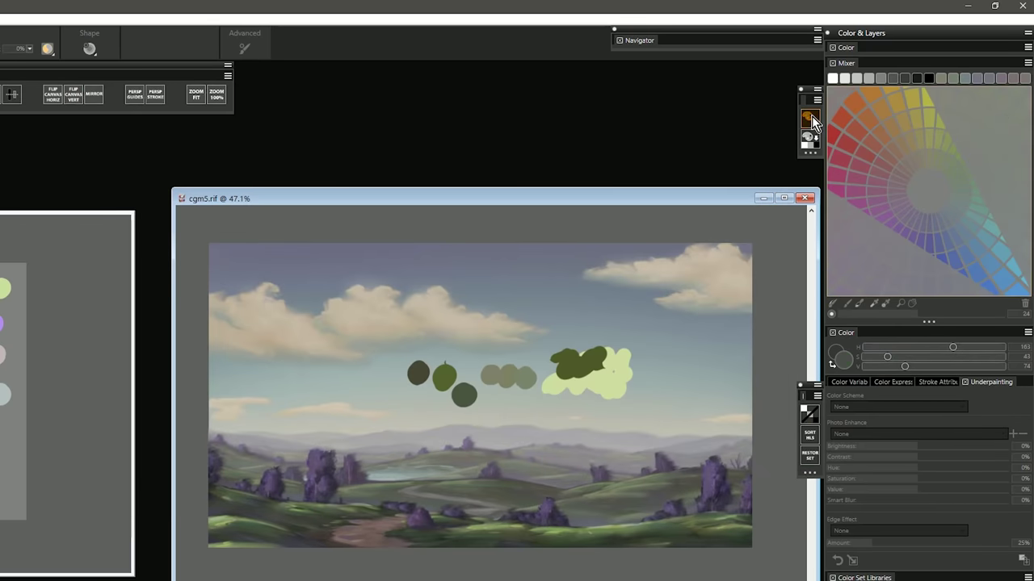
pyautogui.doubleClick(173, 333)
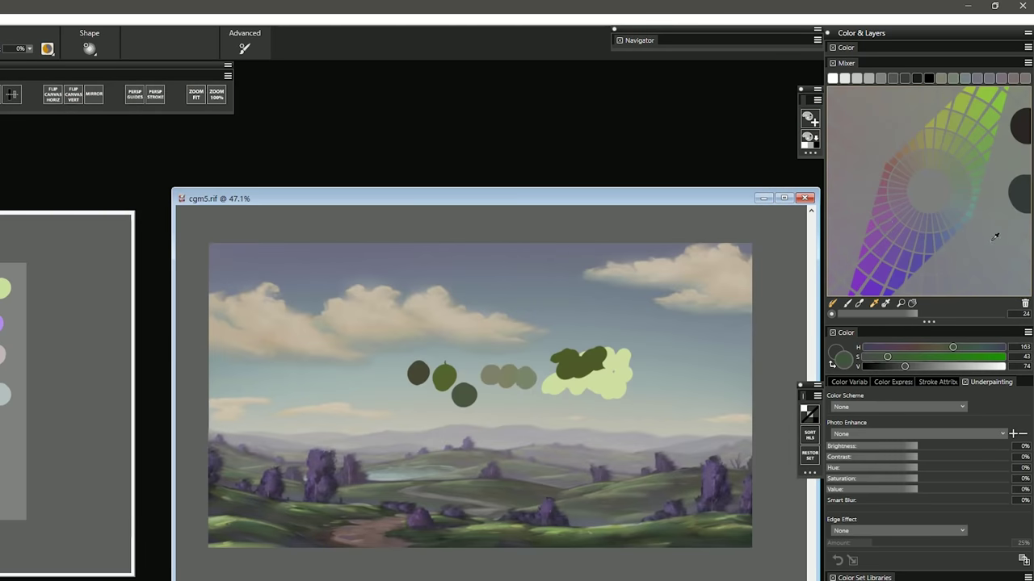
pyautogui.click(995, 237)
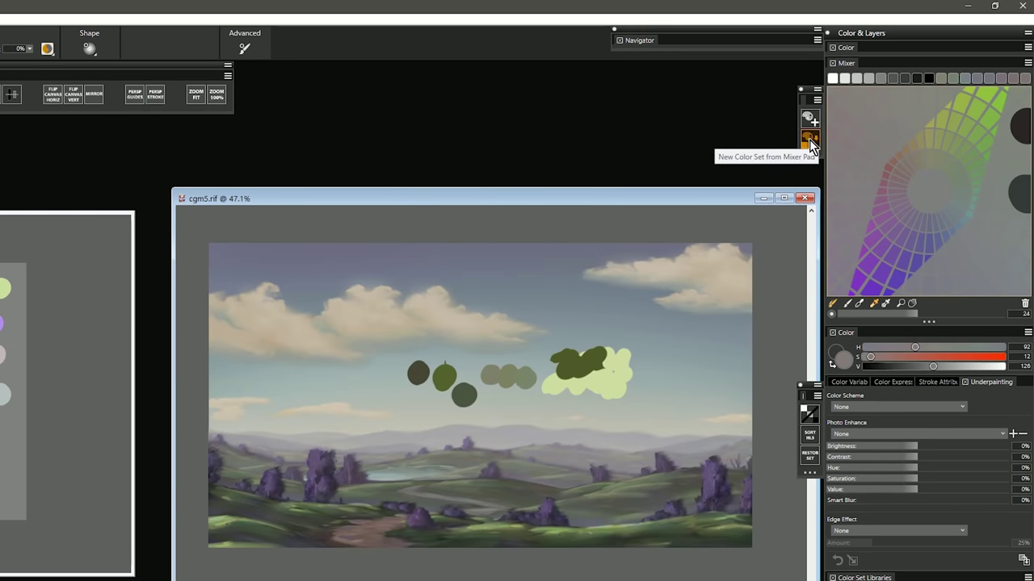
pyautogui.click(810, 141)
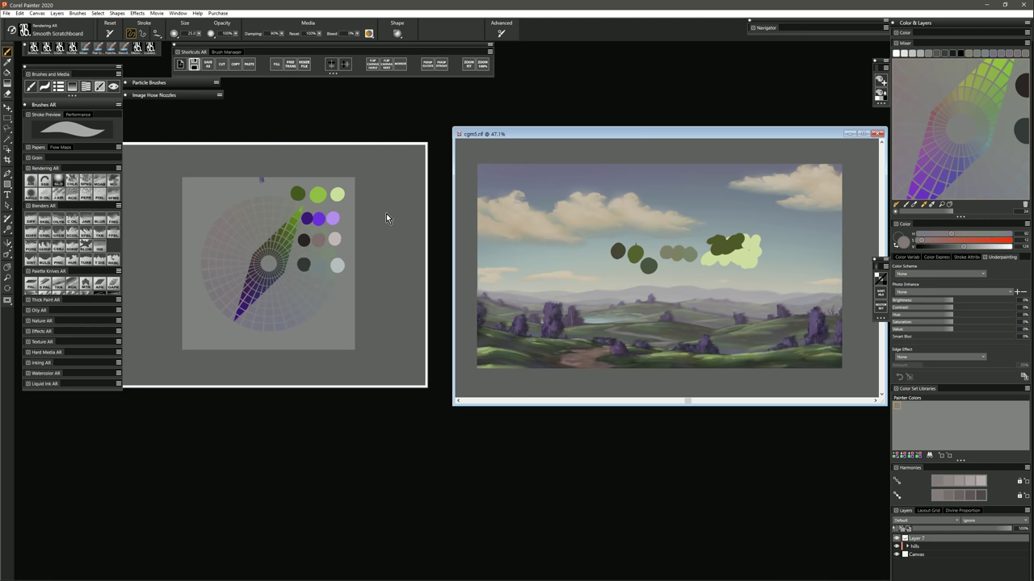
# Hide the swatches in the wheel document and set the Complimentary mask layer's opacity to 100%.
pyautogui.click(386, 214)
pyautogui.click(929, 450)
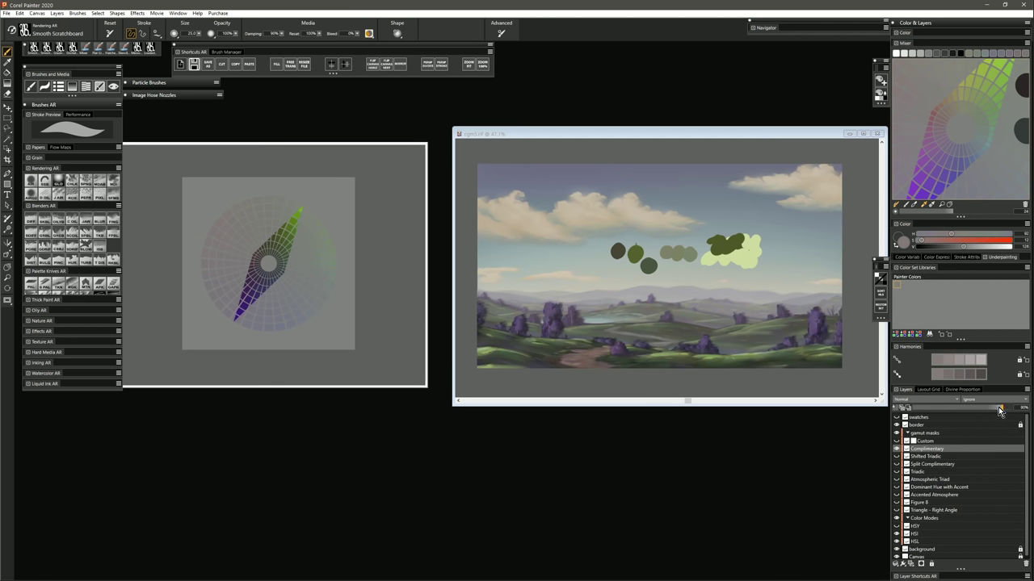
pyautogui.moveTo(1001, 408); pyautogui.dragTo(1019, 408)
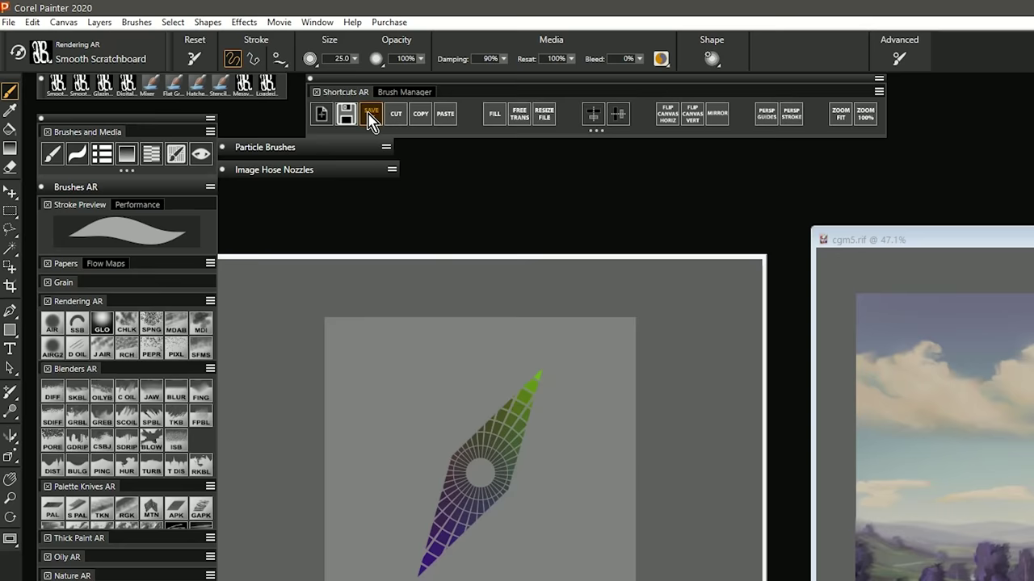
# Save the masked wheel as a PNG named test-mask2 in the Gamut Masking folder and open it as the mixer pad.
pyautogui.click(370, 118)
pyautogui.press('End')
pyautogui.write('2')
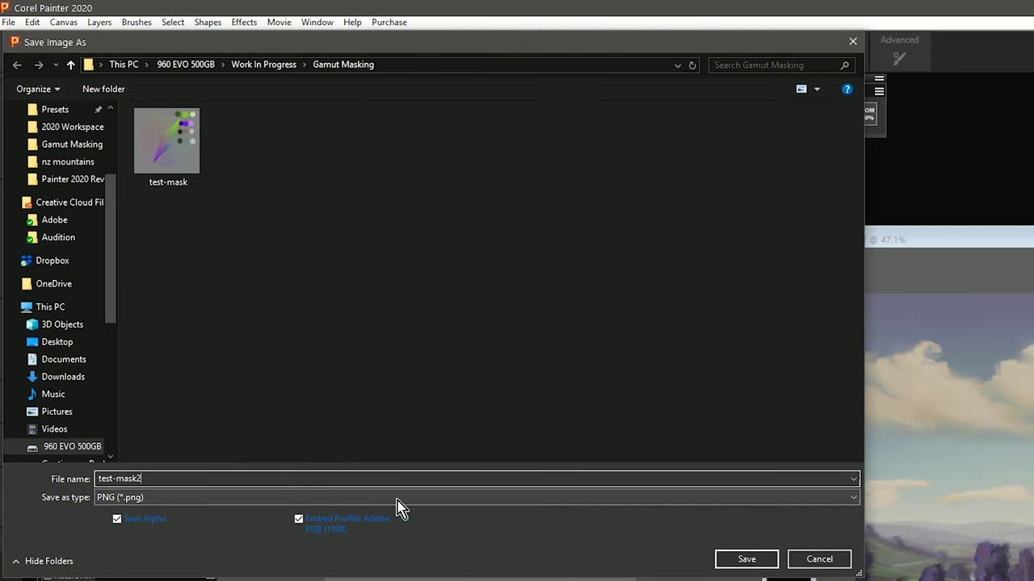
pyautogui.click(746, 559)
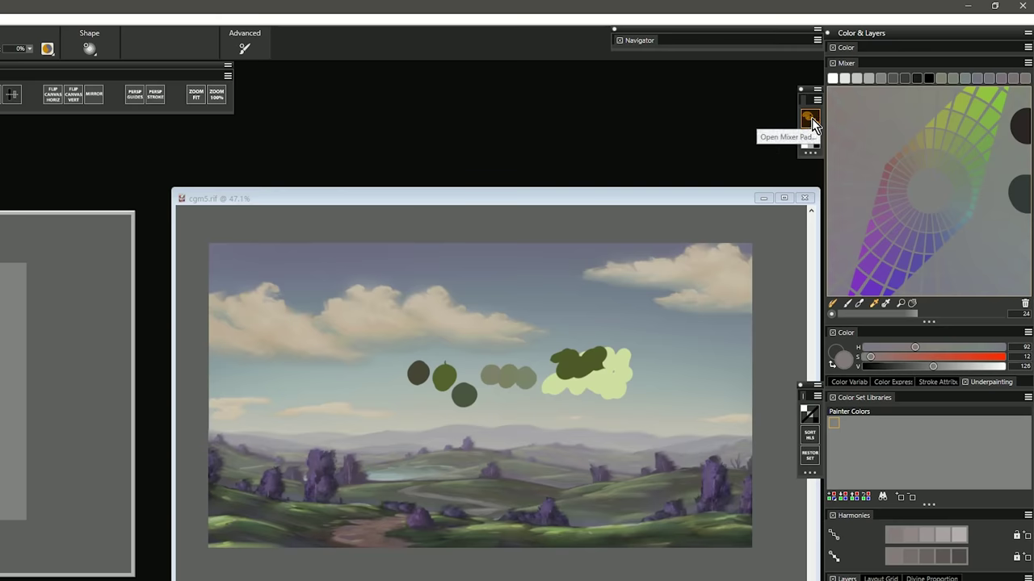
pyautogui.click(812, 118)
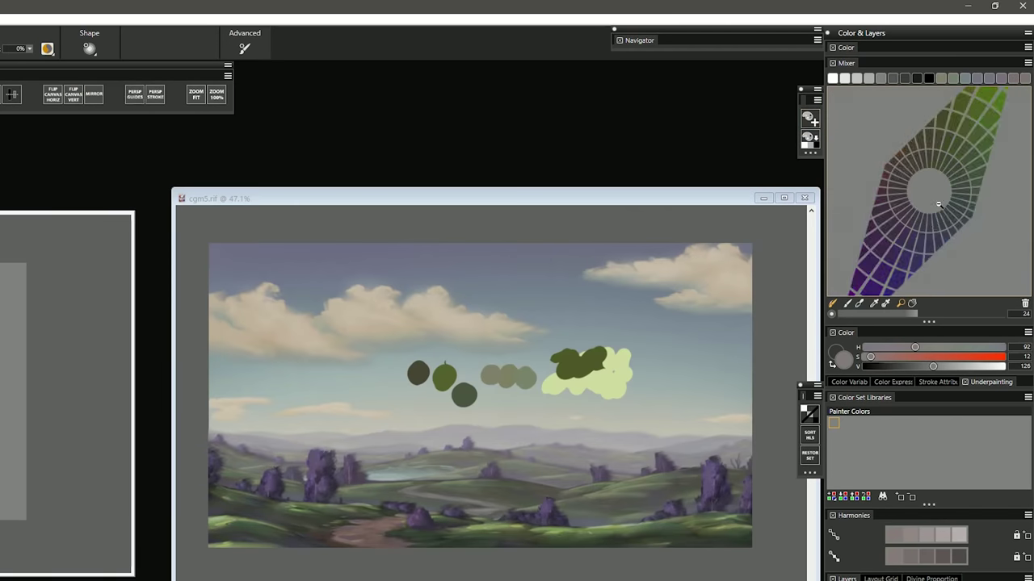
pyautogui.doubleClick(170, 319)
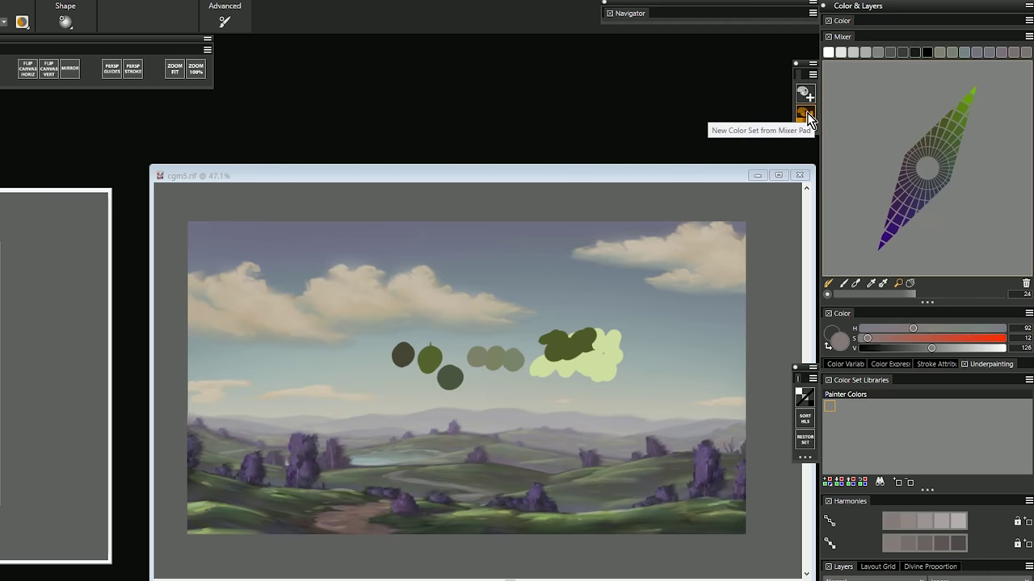
# Create a new color set from the mixer pad with a maximum of 12 colors.
pyautogui.click(807, 114)
pyautogui.click(348, 424)
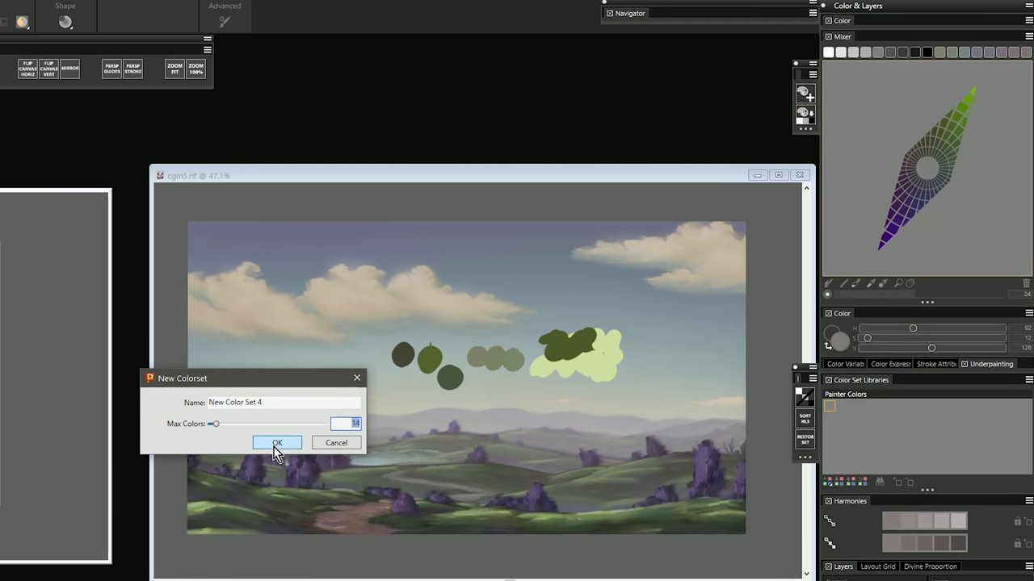
pyautogui.write('12')
pyautogui.click(282, 442)
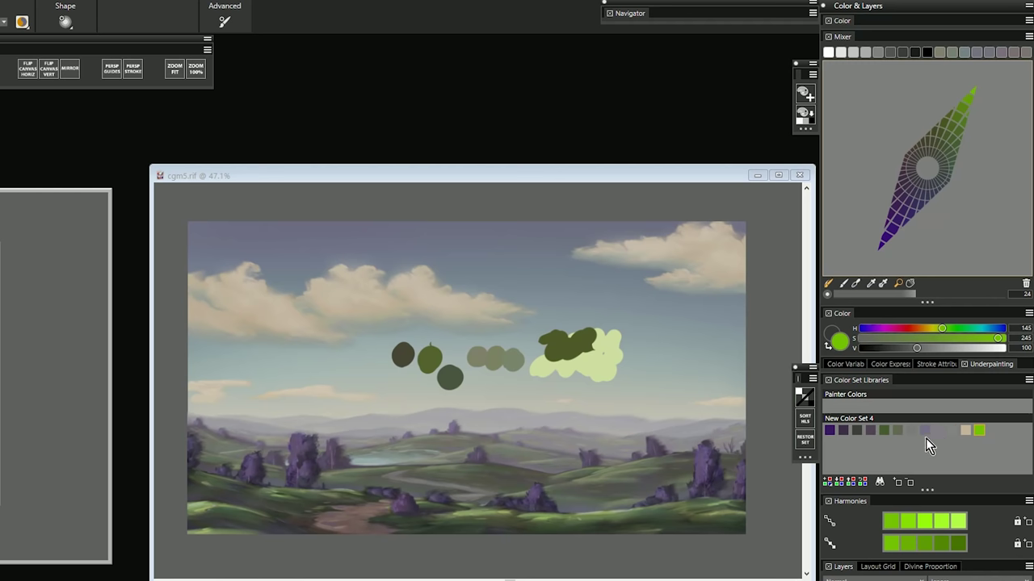
# Sample a green and two purples from the masked wheel in the Mixer and add each one to the new color set.
pyautogui.click(873, 284)
pyautogui.click(961, 110)
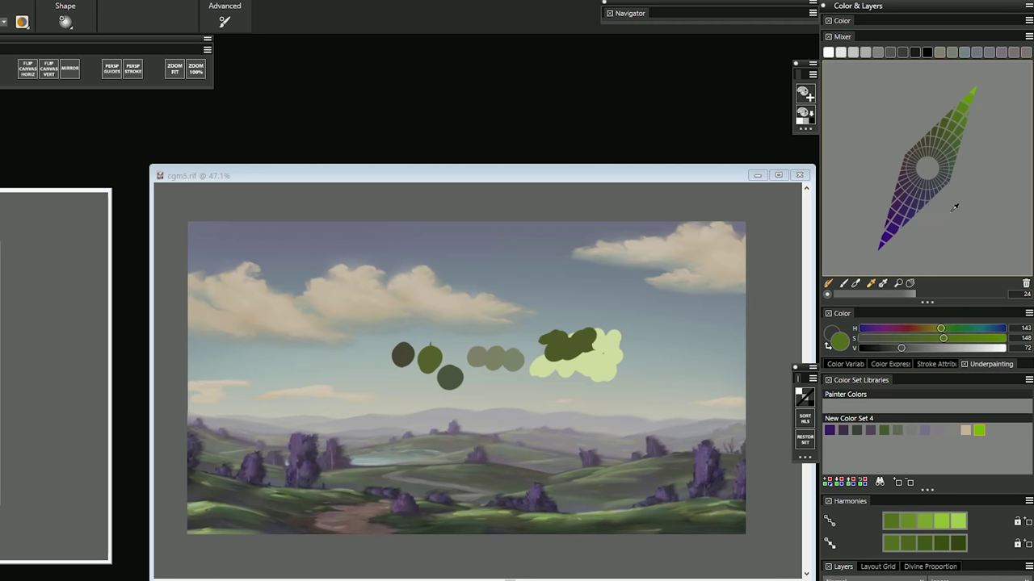
pyautogui.click(899, 482)
pyautogui.click(908, 205)
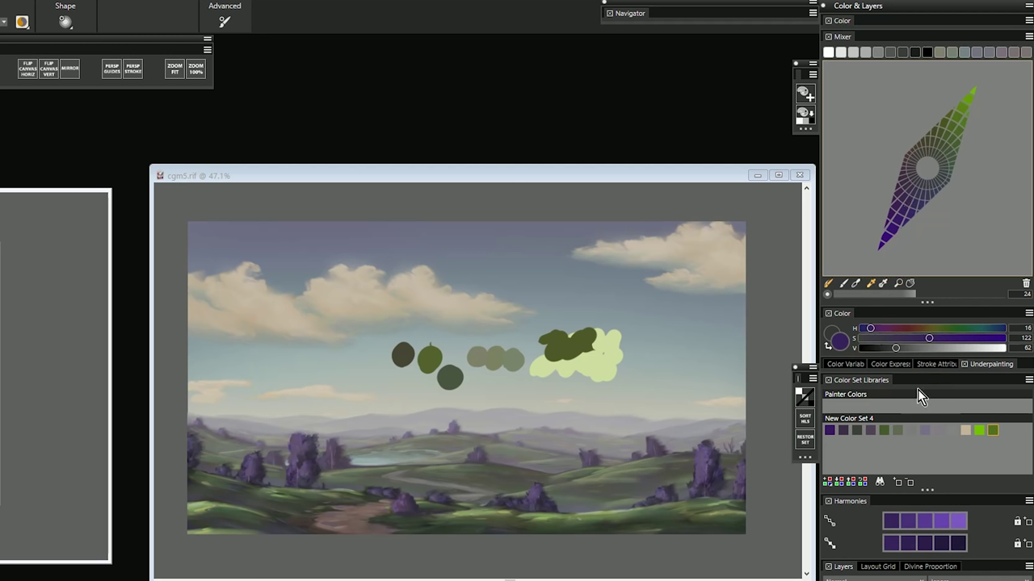
pyautogui.click(898, 482)
pyautogui.click(893, 228)
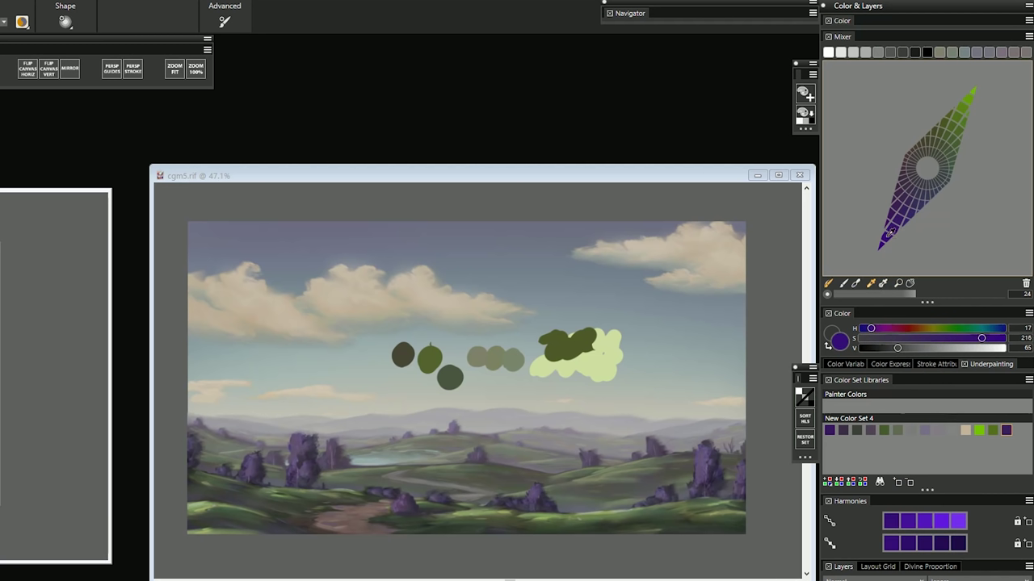
pyautogui.click(899, 482)
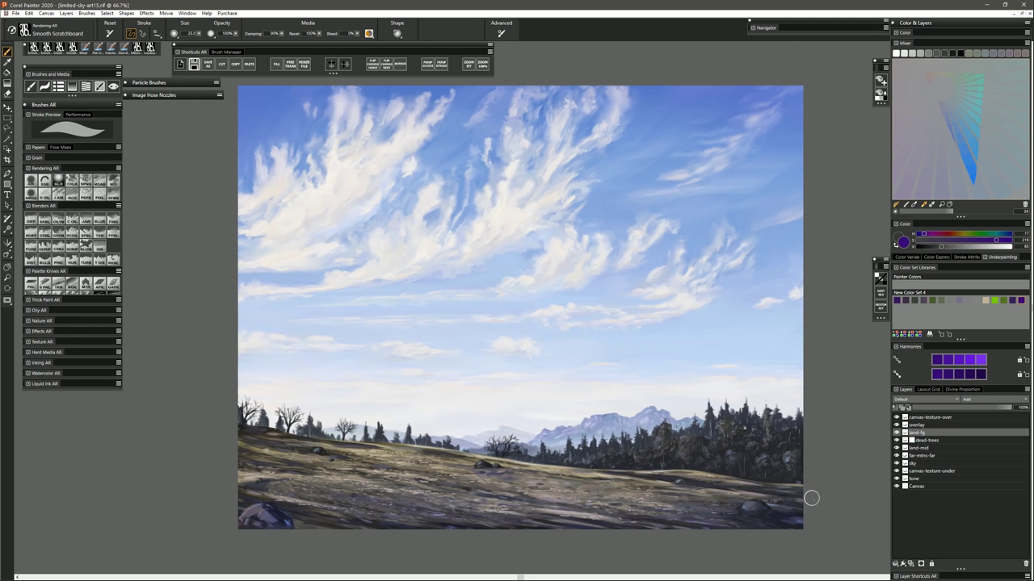
pyautogui.keyDown('alt'); pyautogui.click(372, 192); pyautogui.keyUp('alt')
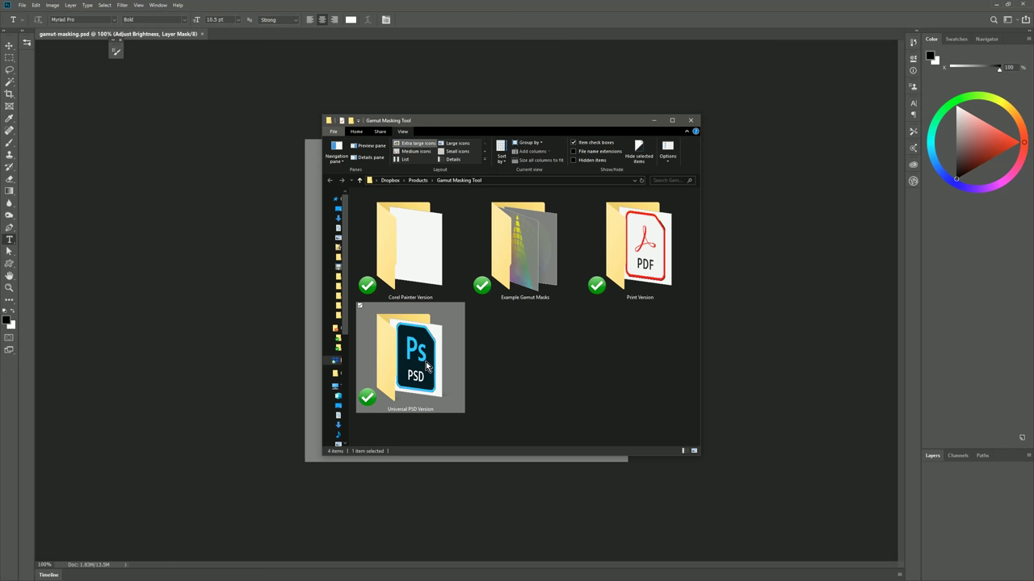
# Open the Universal PSD Version folder in File Explorer to view its gamut-masking file, and close that folder window.
pyautogui.doubleClick(430, 367)
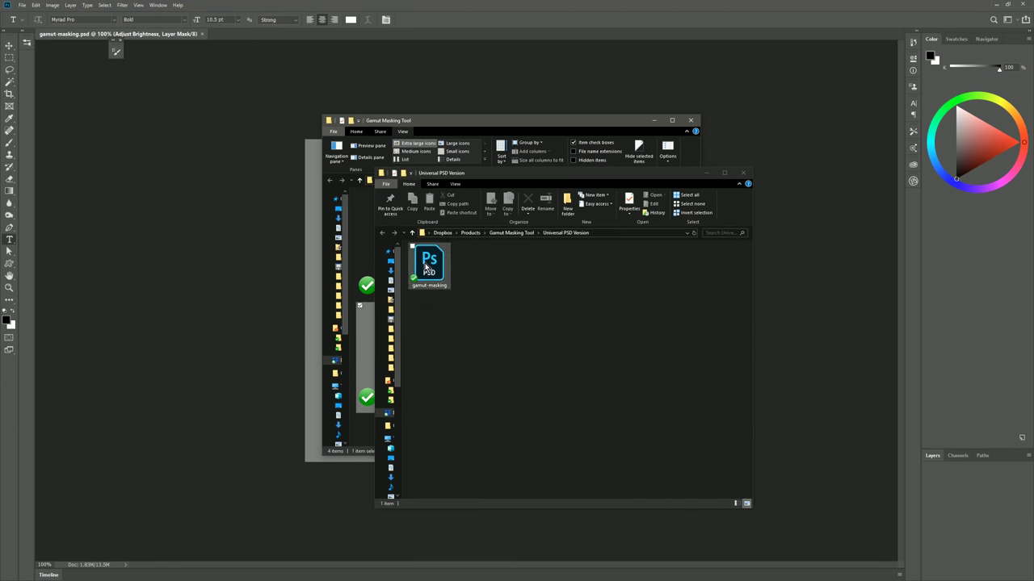
pyautogui.click(747, 176)
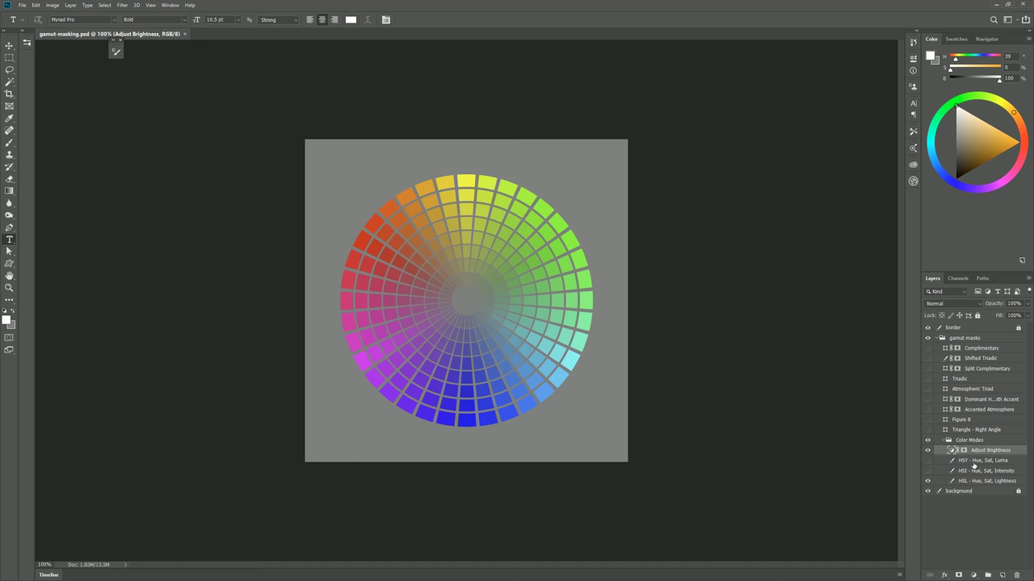
# In Photoshop, delete the Adjust Brightness layer from gamut-masking.psd and preview the HSI and HSY wheels by switching their visibility.
pyautogui.press('v')
pyautogui.press('Delete')
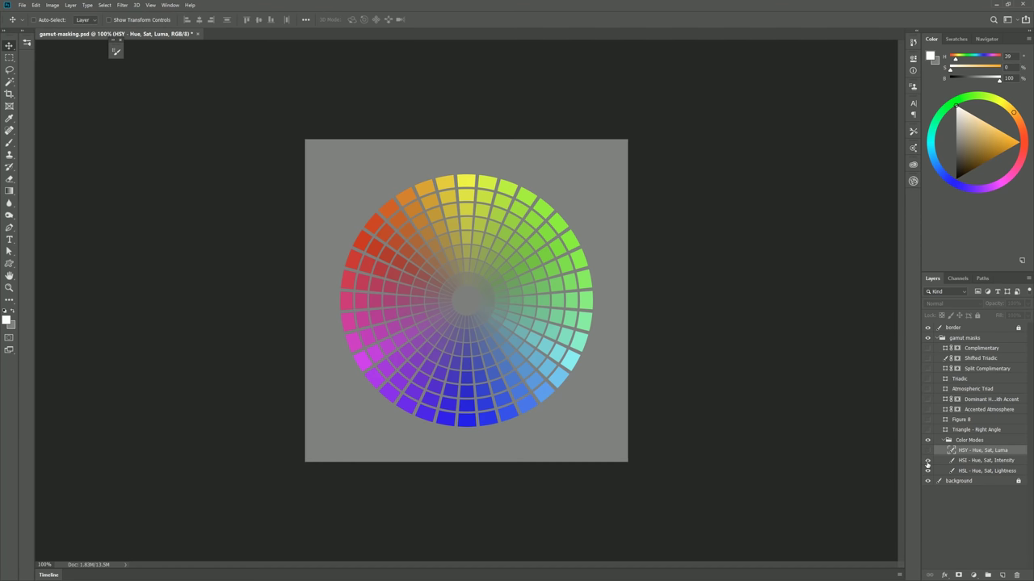
pyautogui.click(927, 462)
pyautogui.click(928, 455)
pyautogui.click(929, 453)
pyautogui.click(929, 453)
# Preview the Complimentary mask, hide it, and show the Split Complimentary mask over the HSL wheel.
pyautogui.click(929, 358)
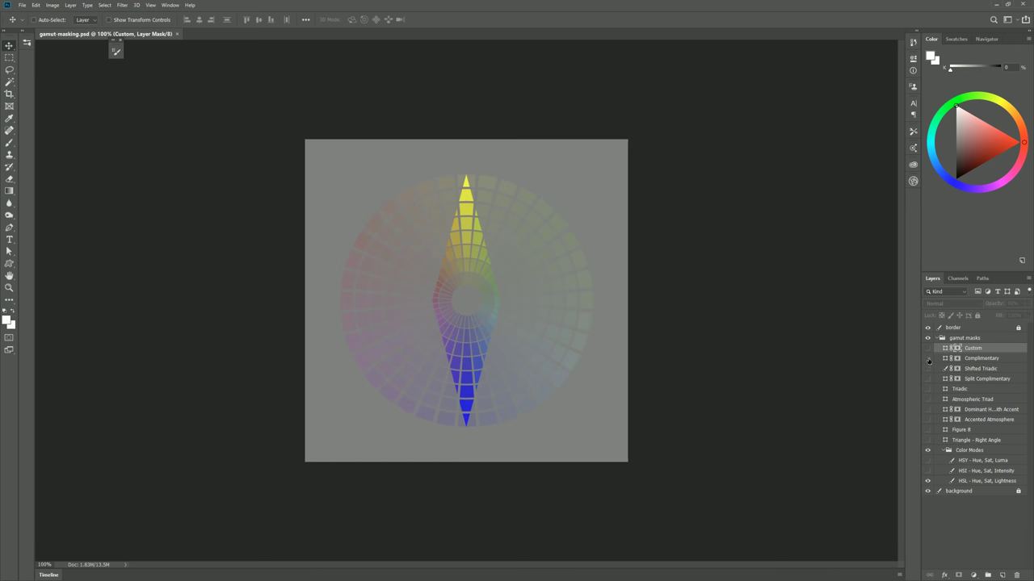
pyautogui.click(929, 358)
pyautogui.click(929, 379)
pyautogui.click(929, 378)
pyautogui.click(927, 379)
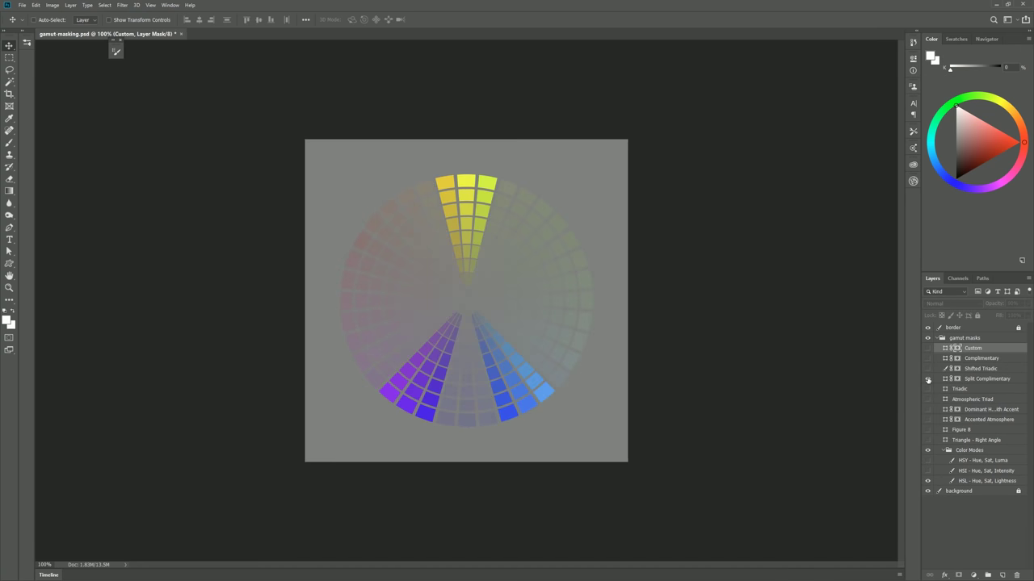
pyautogui.click(928, 379)
pyautogui.click(928, 378)
# Rotate the Split Complimentary mask layer about 60° clockwise with Free Transform so it exposes green, red-magenta and violet wedges.
pyautogui.click(973, 381)
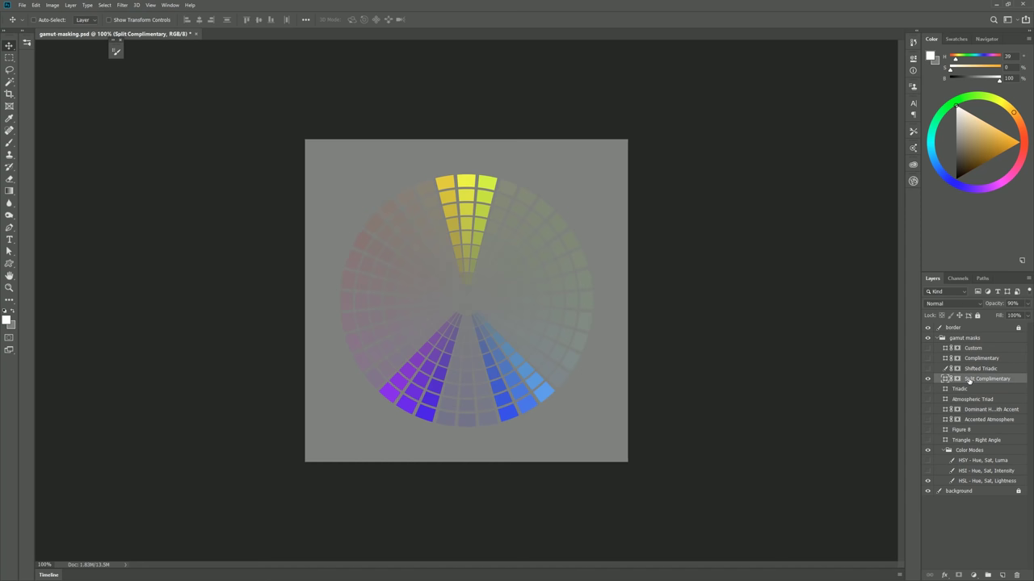
pyautogui.hotkey('ctrl', 't')
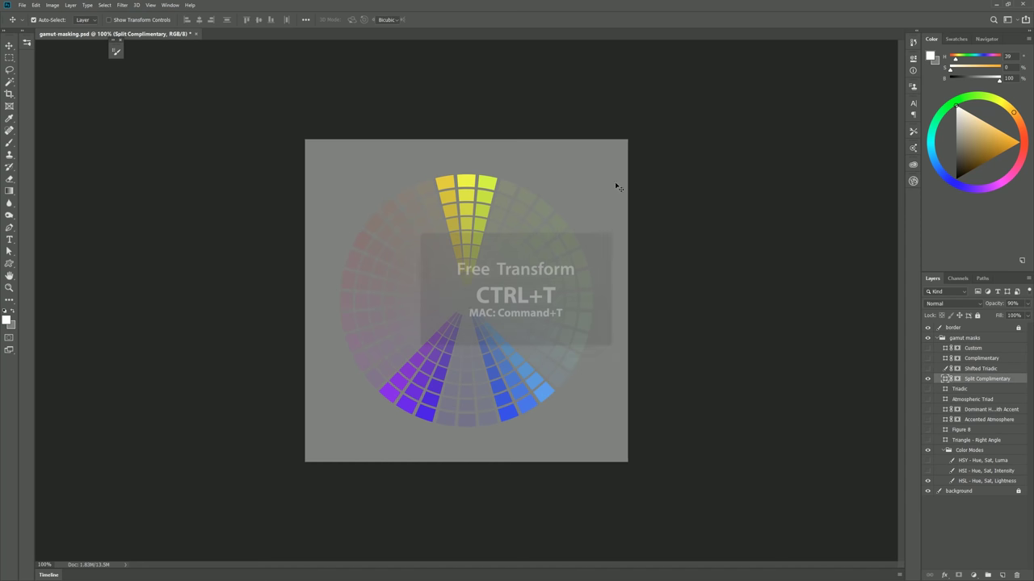
pyautogui.moveTo(632, 136); pyautogui.dragTo(675, 370)
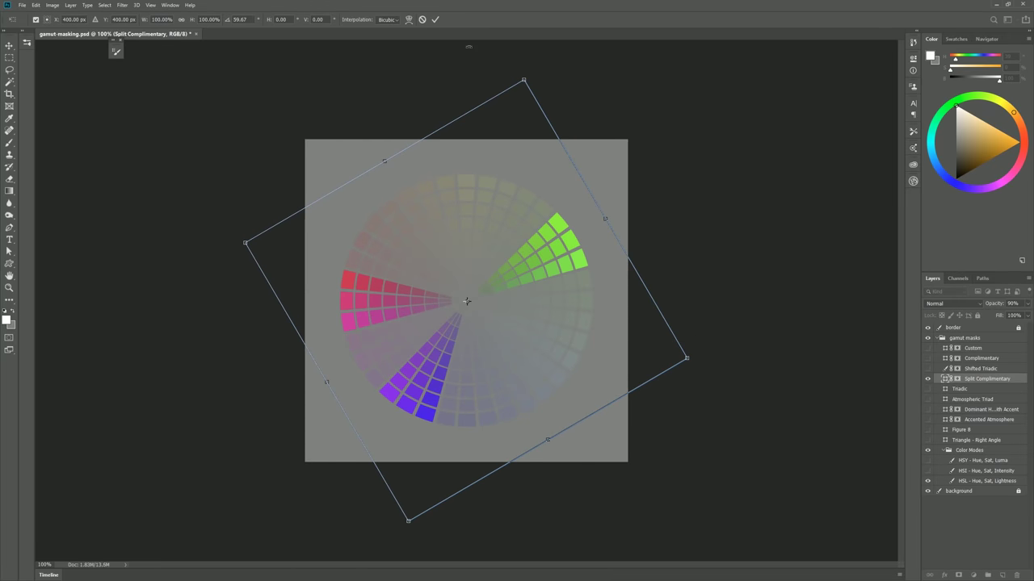
pyautogui.press('Escape')
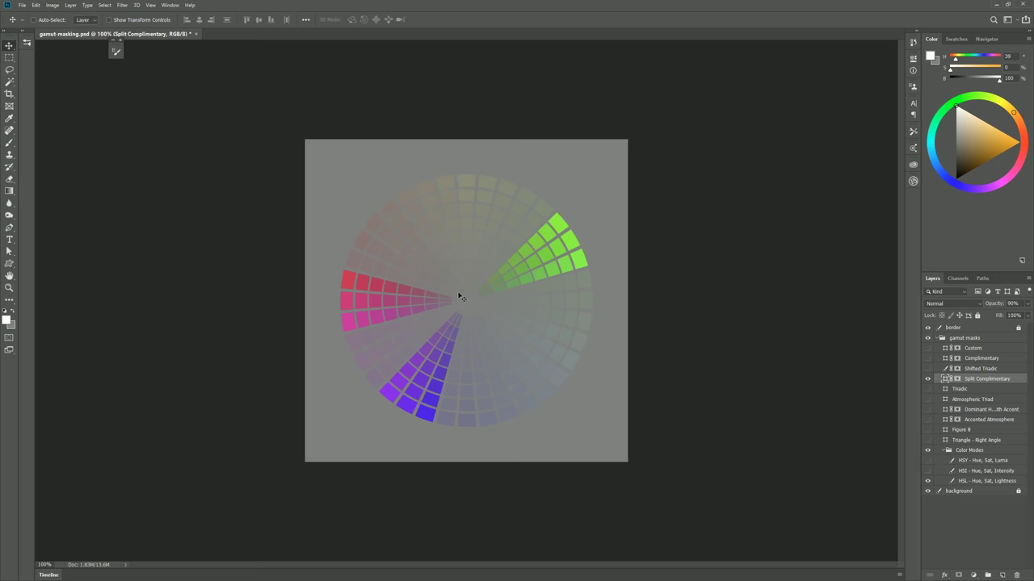
# Undock gamut-masking.psd into a floating window and move it to one side of the workspace.
pyautogui.moveTo(164, 34); pyautogui.dragTo(194, 108)
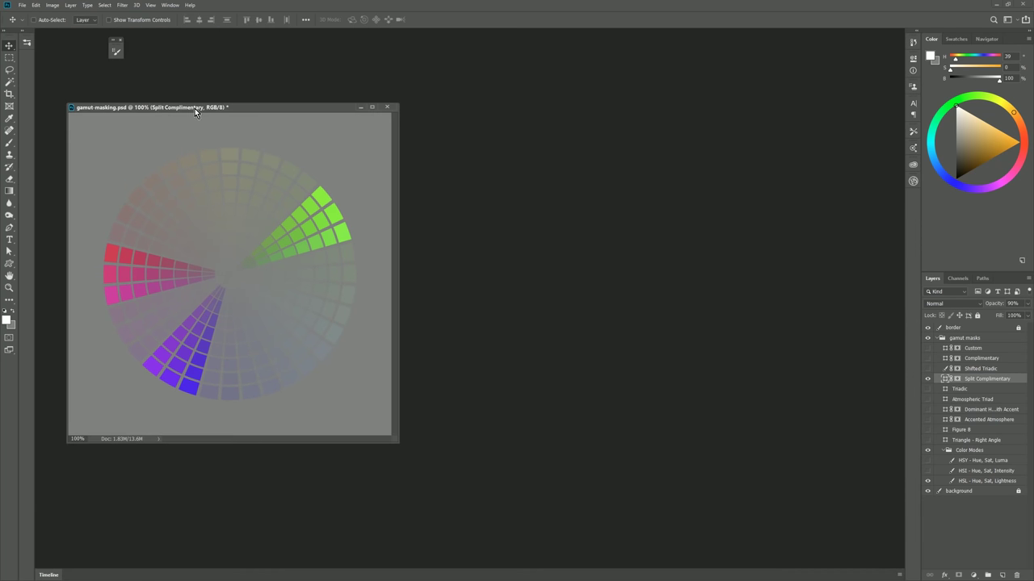
pyautogui.moveTo(102, 108); pyautogui.dragTo(97, 82)
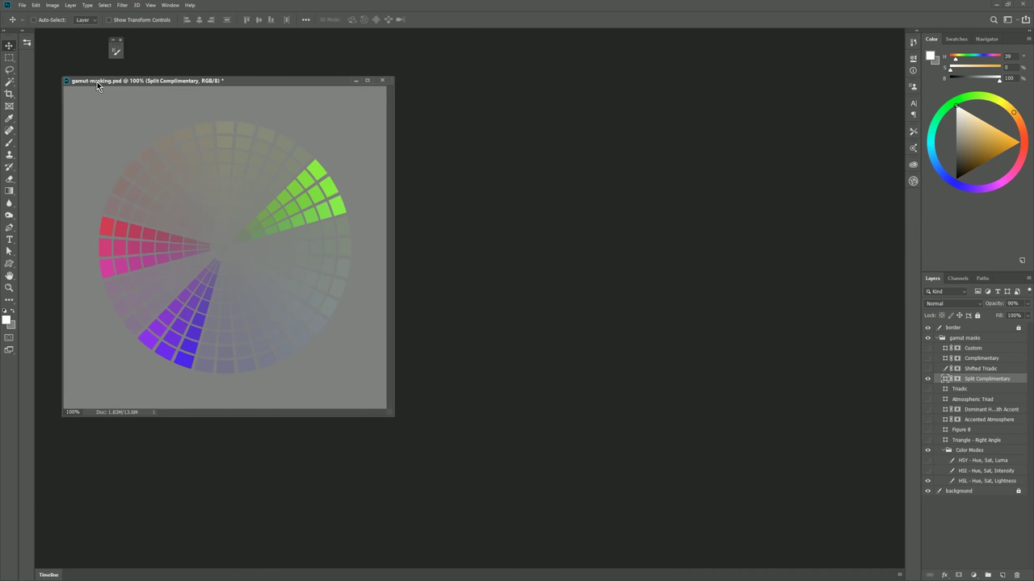
# Create a new blank document and arrange it side by side with gamut-masking.psd using the 2-up Vertical layout.
pyautogui.click(23, 5)
pyautogui.click(33, 10)
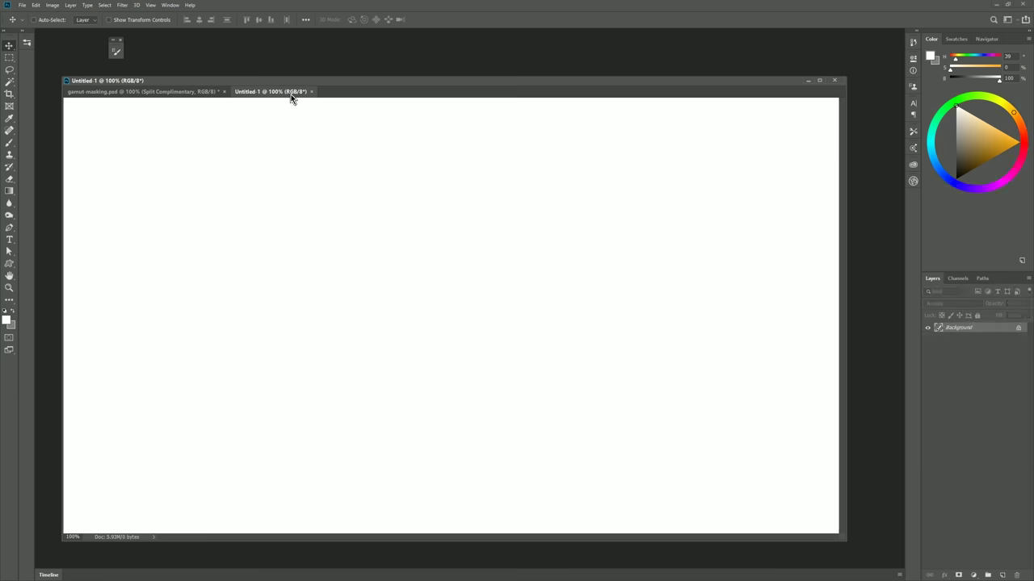
pyautogui.moveTo(292, 95); pyautogui.dragTo(455, 120)
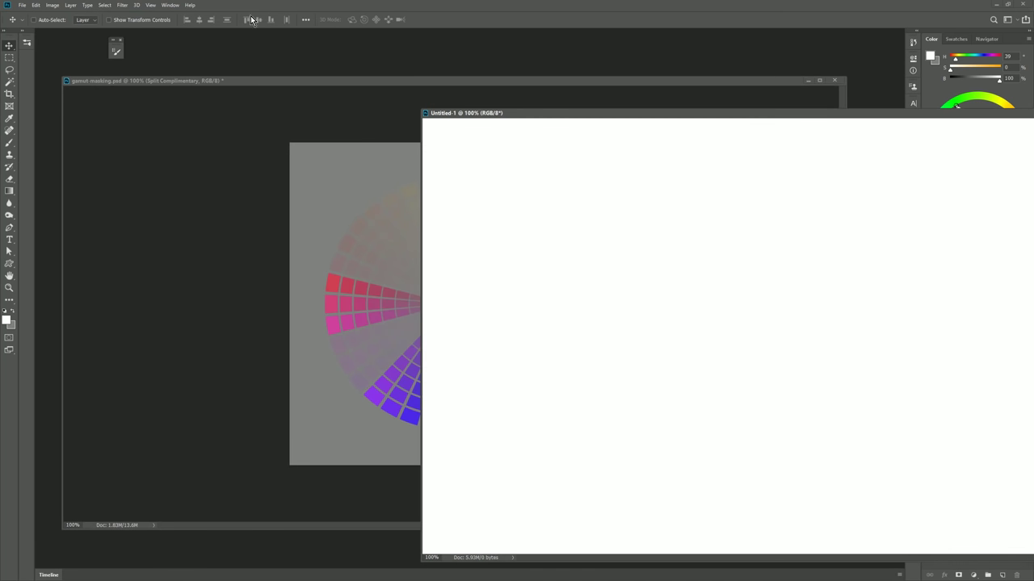
pyautogui.click(171, 5)
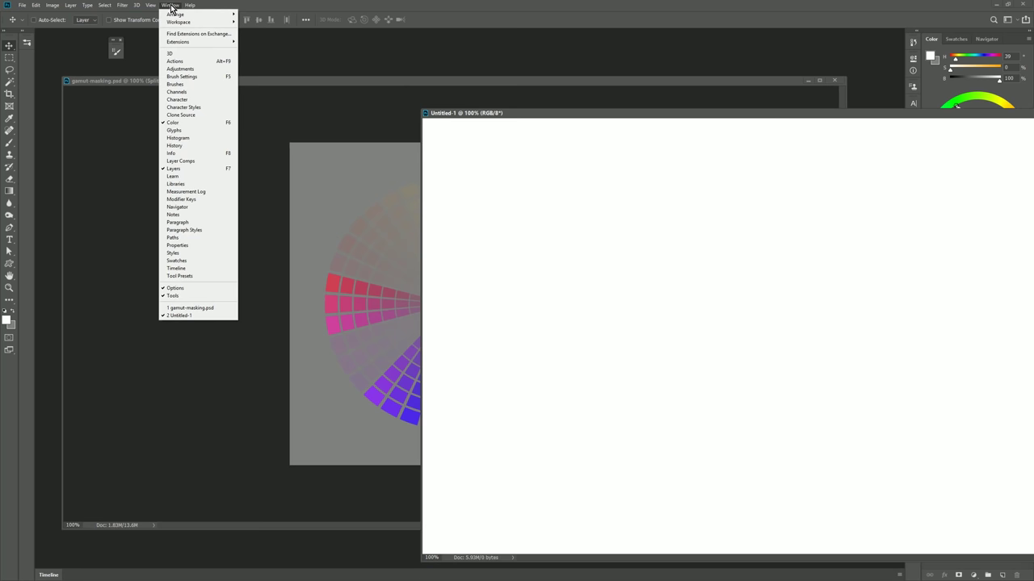
pyautogui.moveTo(192, 16)
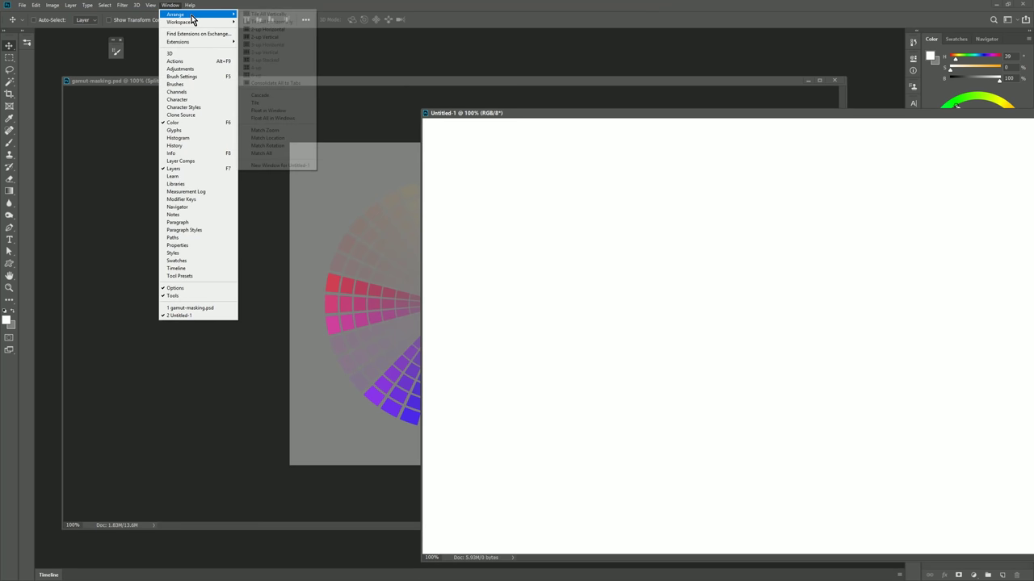
pyautogui.click(285, 37)
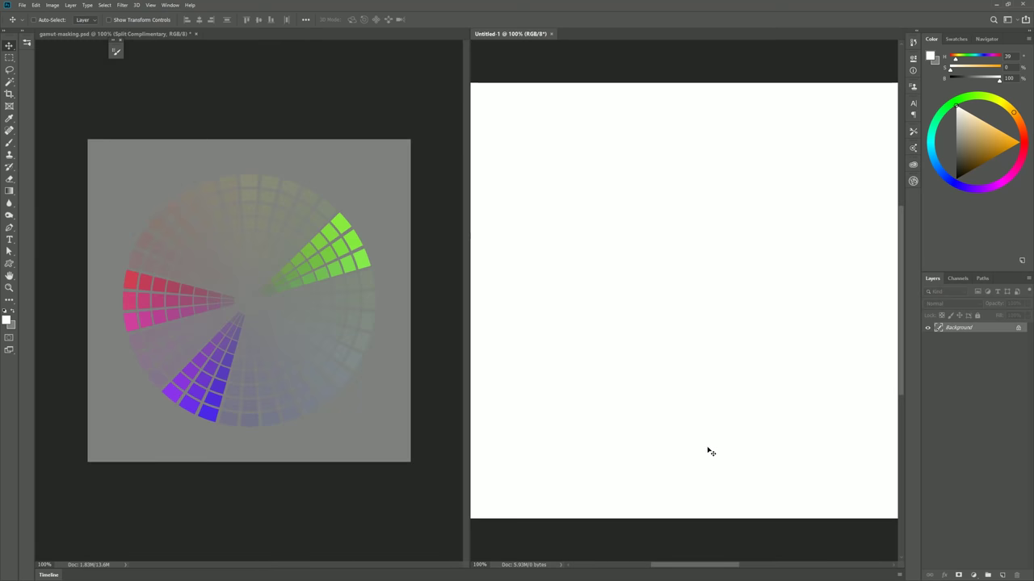
# Narrow the gamut-masking.psd pane to give Untitled-1 more room, and zoom the wheel to about 53.6% and the blank canvas to 79%.
pyautogui.moveTo(466, 310); pyautogui.dragTo(216, 324)
pyautogui.click(9, 289)
pyautogui.scroll(-3, 356, 298)
pyautogui.moveTo(622, 341); pyautogui.dragTo(602, 341)
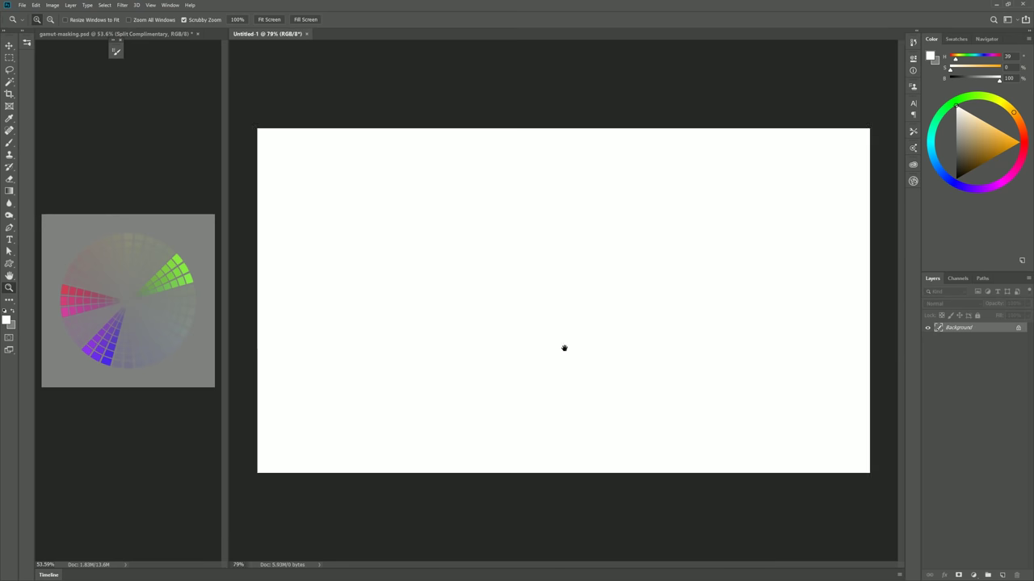
# Sample bright green, muted green and gray from the wheel and paint Mixer Brush strokes with them in Untitled-1.
pyautogui.press('b')
pyautogui.keyDown('alt'); pyautogui.click(174, 271); pyautogui.keyUp('alt')
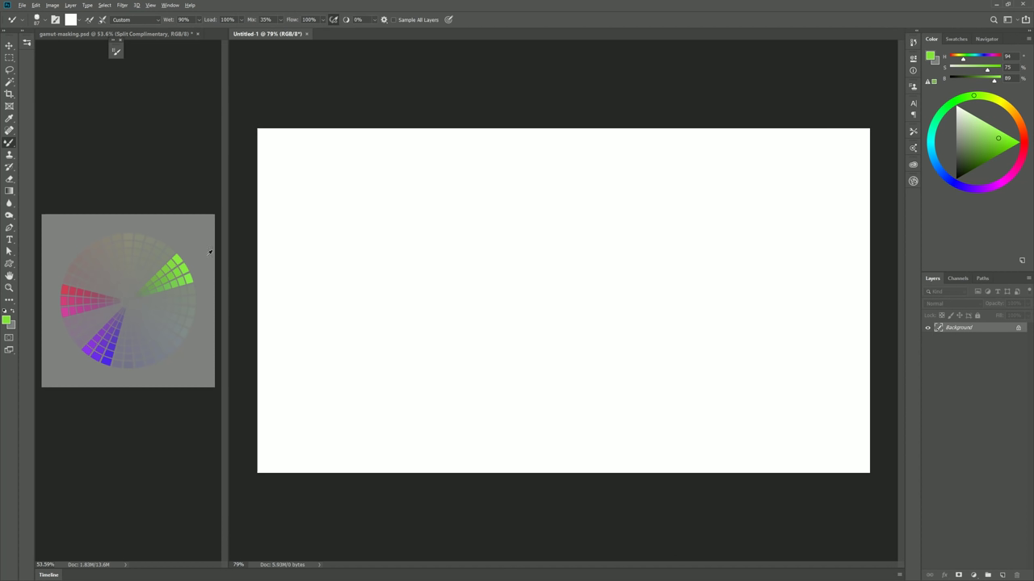
pyautogui.moveTo(348, 230)
pyautogui.mouseDown()
pyautogui.moveTo(362, 215)
pyautogui.moveTo(374, 258)
pyautogui.moveTo(344, 255)
pyautogui.mouseUp()
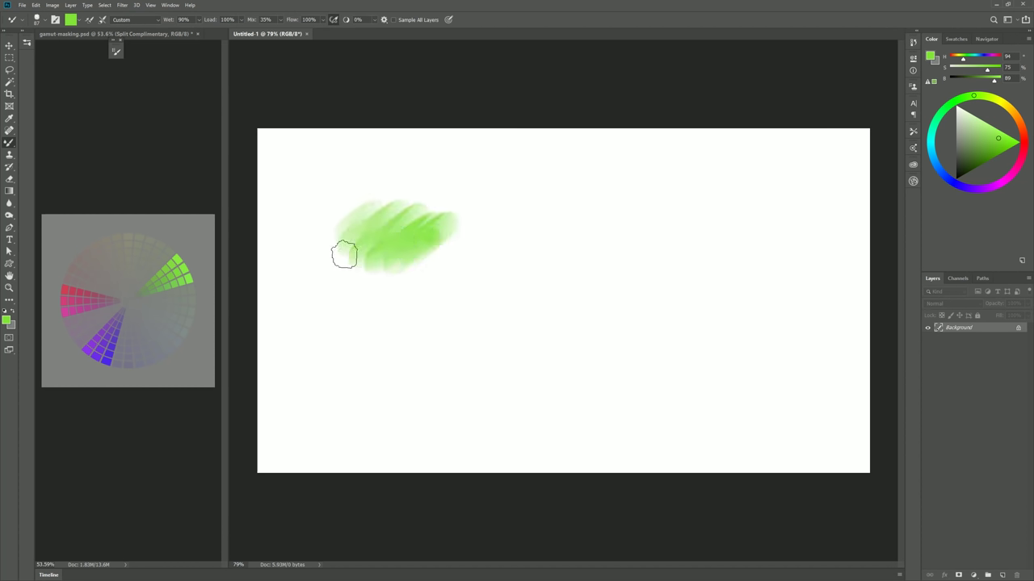
pyautogui.keyDown('alt'); pyautogui.click(157, 284); pyautogui.keyUp('alt')
pyautogui.moveTo(485, 238)
pyautogui.mouseDown()
pyautogui.moveTo(476, 295)
pyautogui.moveTo(563, 293)
pyautogui.moveTo(557, 315)
pyautogui.mouseUp()
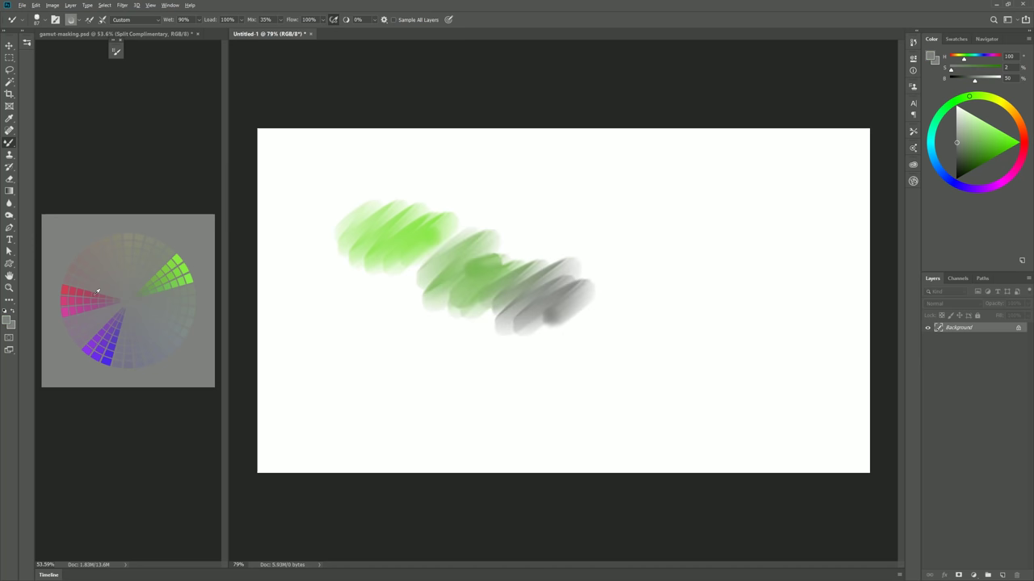
# Sample colors from the wheel's red-magenta and violet wedges and paint rows of red, magenta, blue-violet and purple strokes.
pyautogui.keyDown('alt'); pyautogui.click(97, 292); pyautogui.keyUp('alt')
pyautogui.moveTo(508, 207)
pyautogui.mouseDown()
pyautogui.moveTo(566, 193)
pyautogui.moveTo(535, 239)
pyautogui.moveTo(600, 235)
pyautogui.moveTo(672, 273)
pyautogui.mouseUp()
pyautogui.keyDown('alt'); pyautogui.click(75, 299); pyautogui.keyUp('alt')
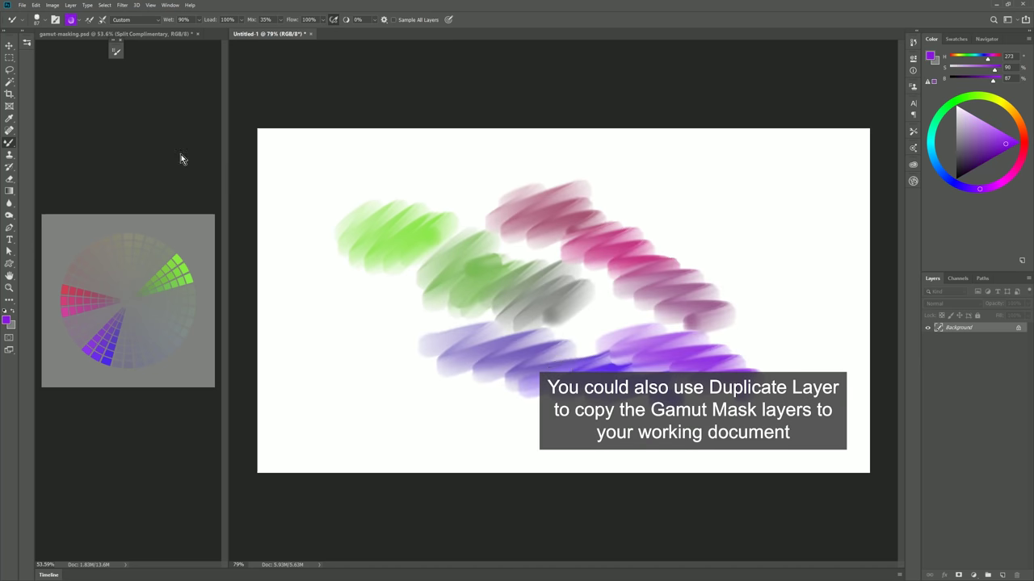
# Add a Brightness/Contrast adjustment layer above the HSY layer in the Color Modes group of gamut-masking.psd.
pyautogui.click(165, 151)
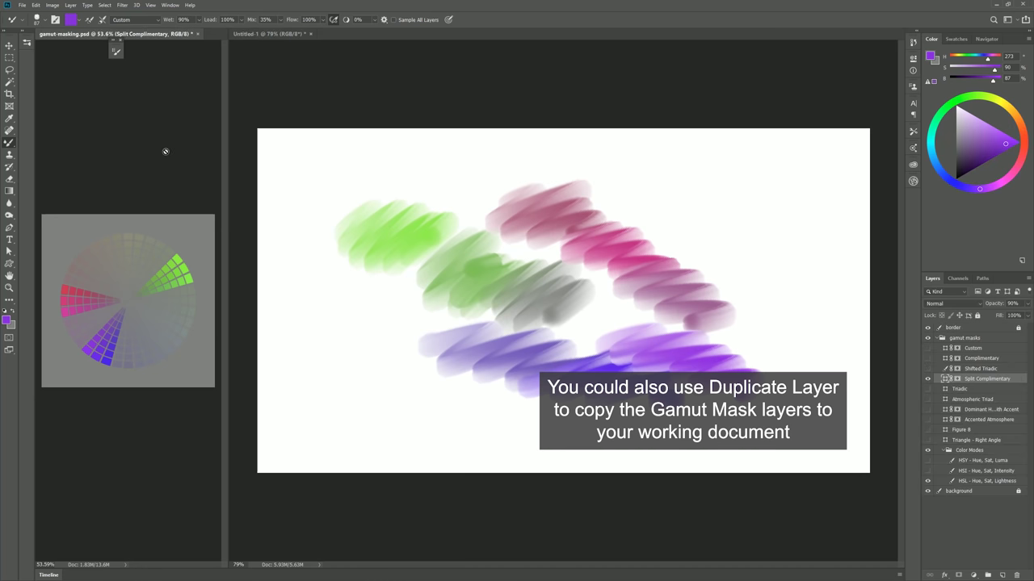
pyautogui.click(972, 461)
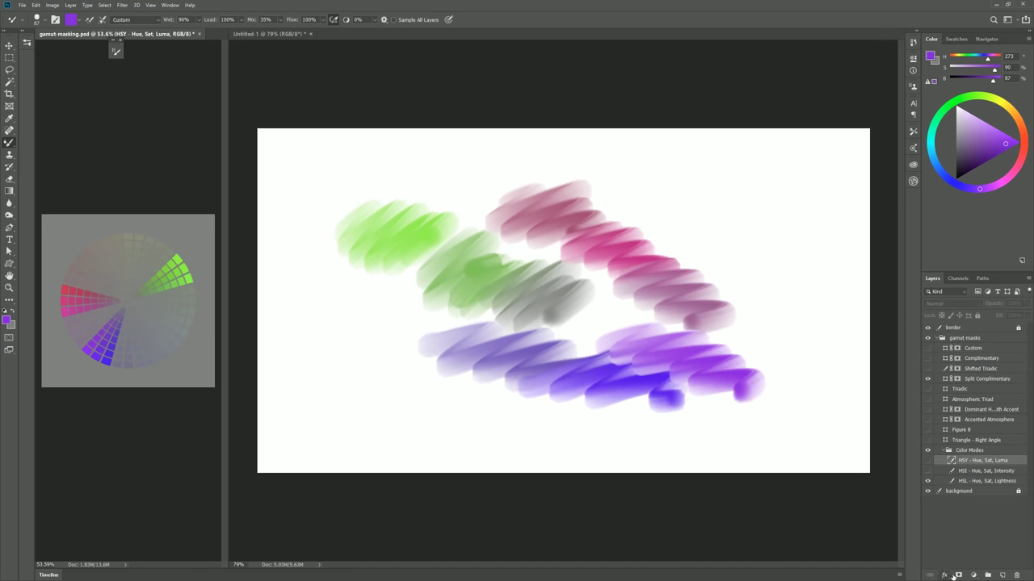
pyautogui.click(973, 575)
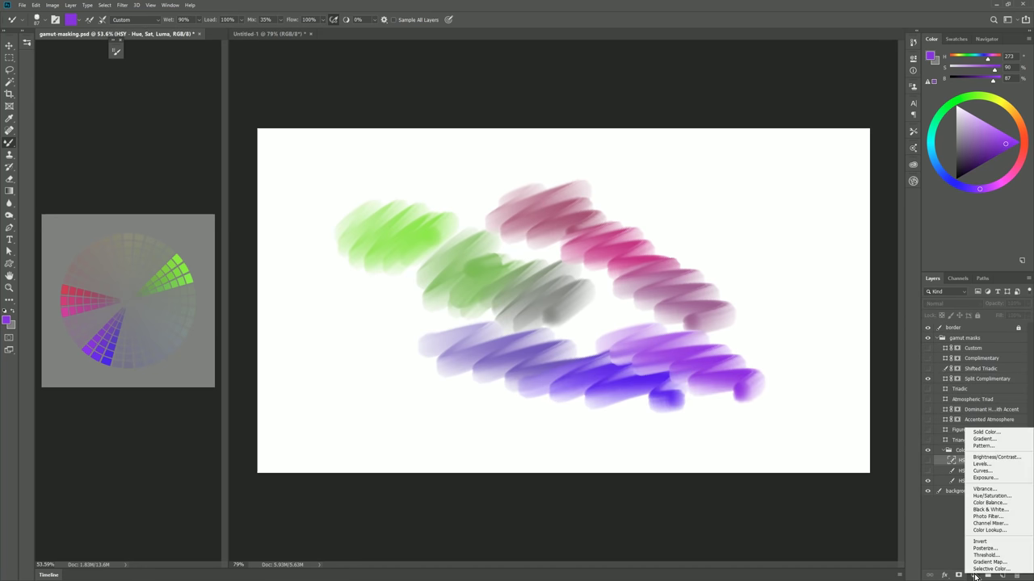
pyautogui.click(992, 458)
# Try Brightness values of -50 and -96 on the adjustment layer, and settle on 48 to brighten the wheel.
pyautogui.moveTo(845, 108); pyautogui.dragTo(826, 114)
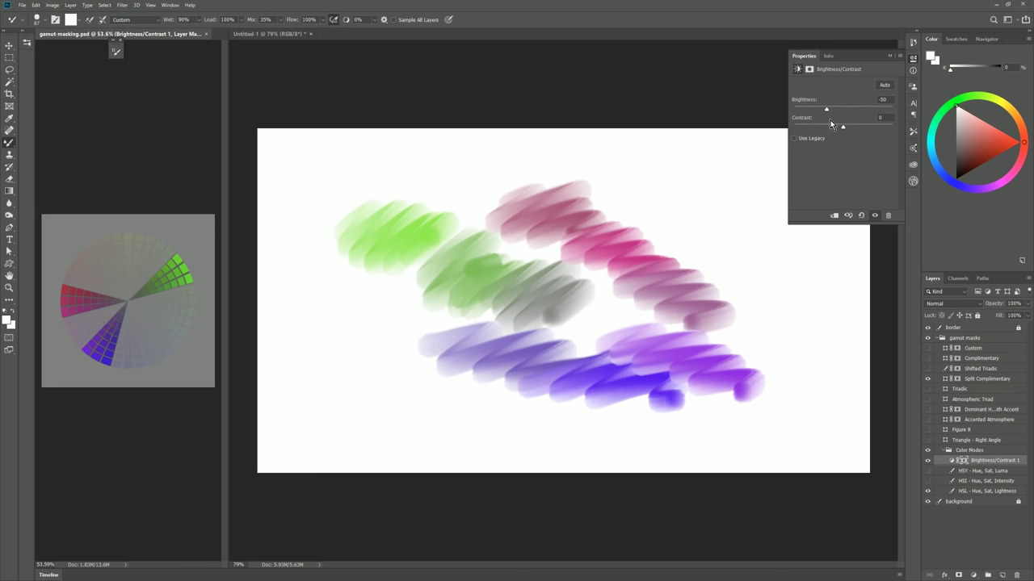
pyautogui.moveTo(827, 110); pyautogui.dragTo(809, 113)
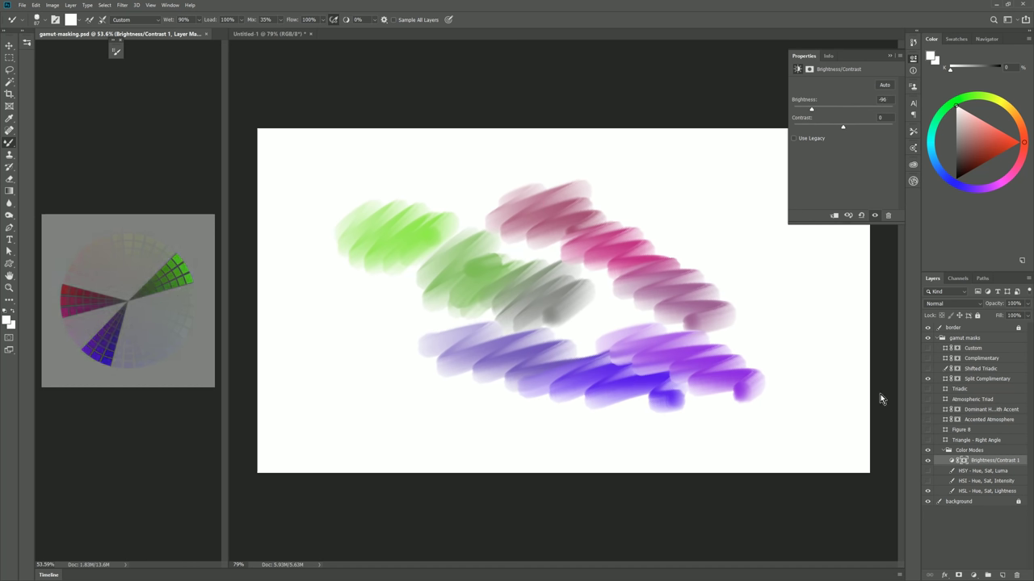
pyautogui.moveTo(812, 113); pyautogui.dragTo(858, 106)
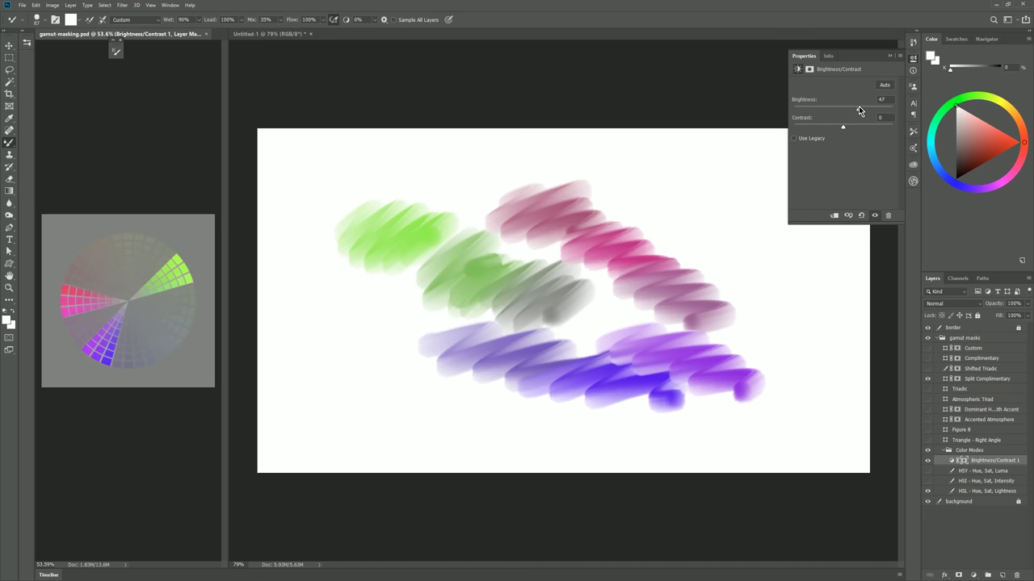
# Target the Brightness/Contrast adjustment instead of its mask, and paint brightened greens sampled from the wheel above and below the green strokes in Untitled-1.
pyautogui.click(174, 273)
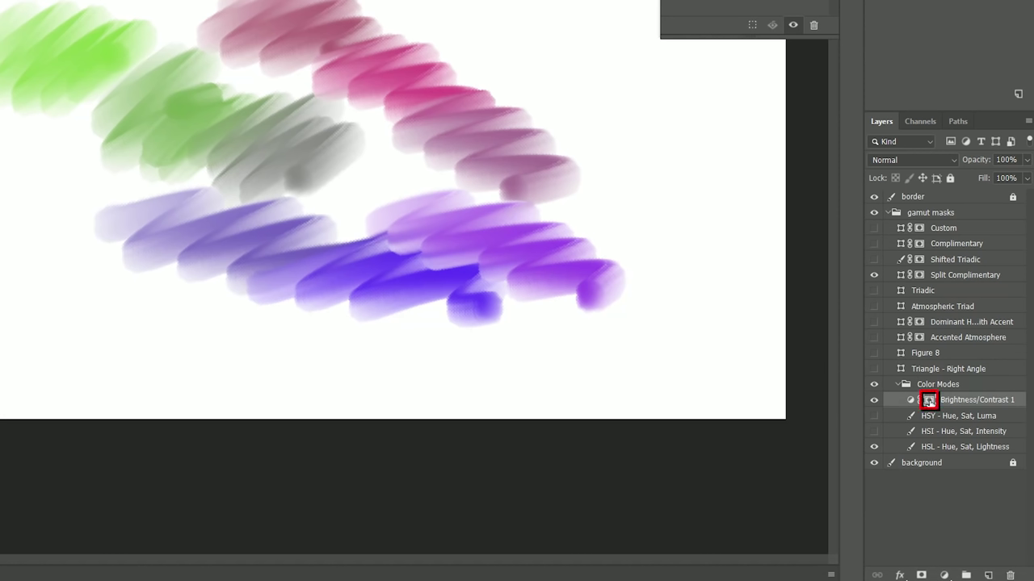
pyautogui.click(910, 401)
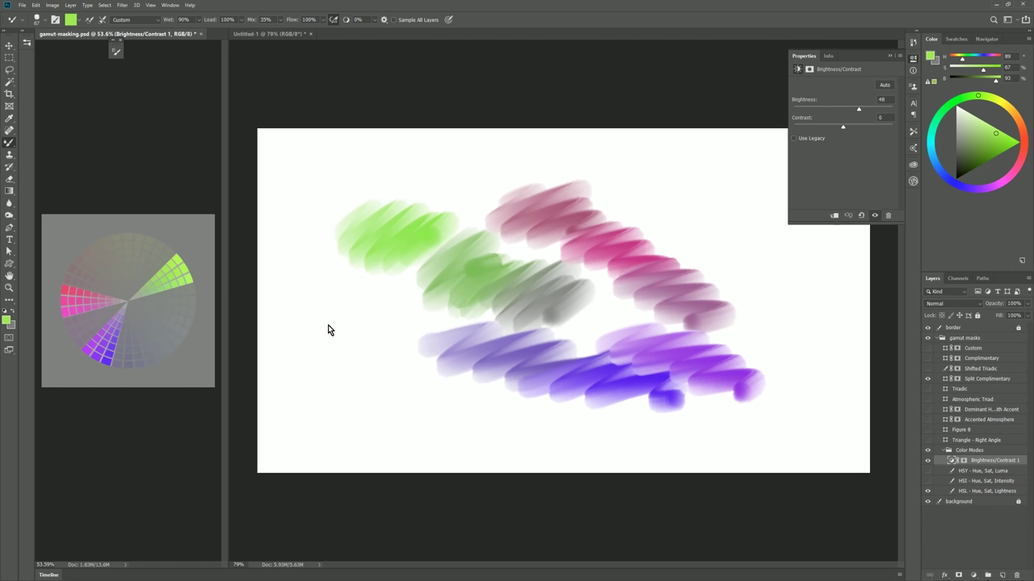
pyautogui.click(363, 199)
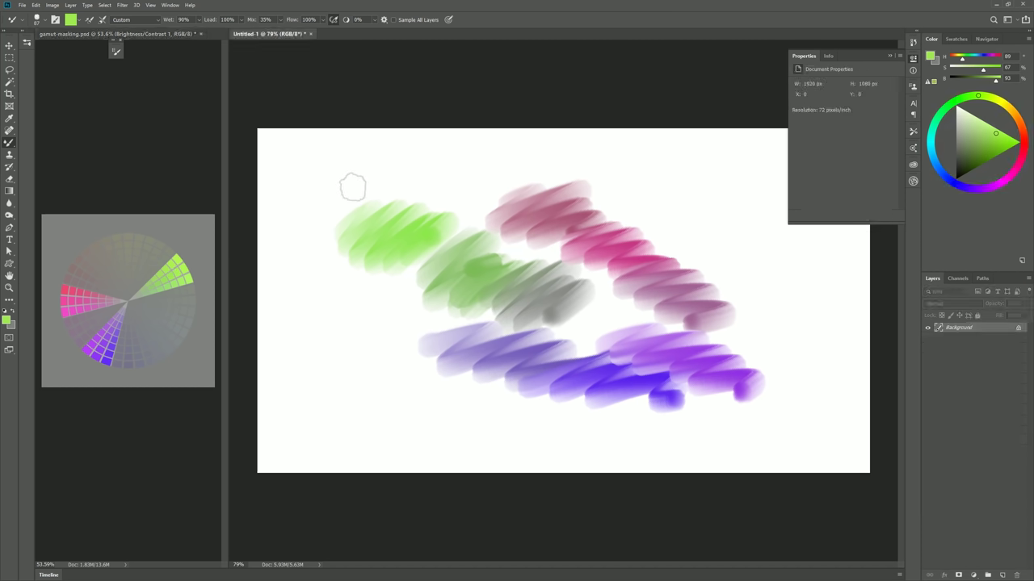
pyautogui.moveTo(350, 185)
pyautogui.mouseDown()
pyautogui.moveTo(395, 177)
pyautogui.moveTo(440, 189)
pyautogui.mouseUp()
pyautogui.keyDown('alt'); pyautogui.click(190, 277); pyautogui.keyUp('alt')
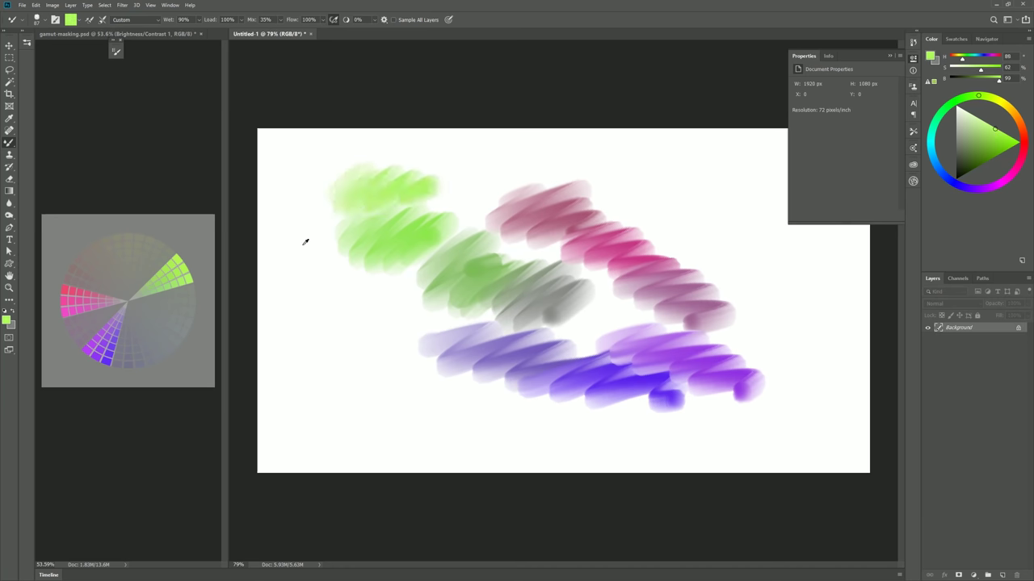
pyautogui.moveTo(358, 294)
pyautogui.mouseDown()
pyautogui.moveTo(404, 277)
pyautogui.moveTo(399, 320)
pyautogui.moveTo(408, 284)
pyautogui.mouseUp()
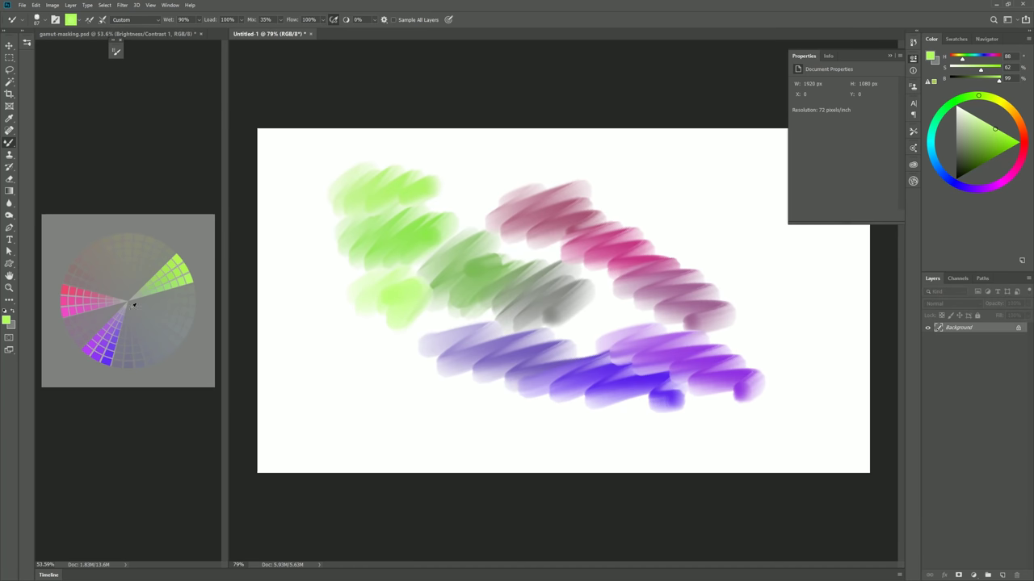
# Paint brightened magenta-to-red strokes sampled from the wheel, and lighter violet strokes beside the existing purple ones.
pyautogui.keyDown('alt'); pyautogui.click(76, 305); pyautogui.keyUp('alt')
pyautogui.moveTo(550, 171)
pyautogui.mouseDown()
pyautogui.moveTo(611, 173)
pyautogui.moveTo(670, 196)
pyautogui.moveTo(683, 222)
pyautogui.moveTo(654, 225)
pyautogui.moveTo(808, 316)
pyautogui.mouseUp()
pyautogui.keyDown('alt'); pyautogui.click(703, 355); pyautogui.keyUp('alt')
pyautogui.moveTo(735, 331); pyautogui.dragTo(820, 370)
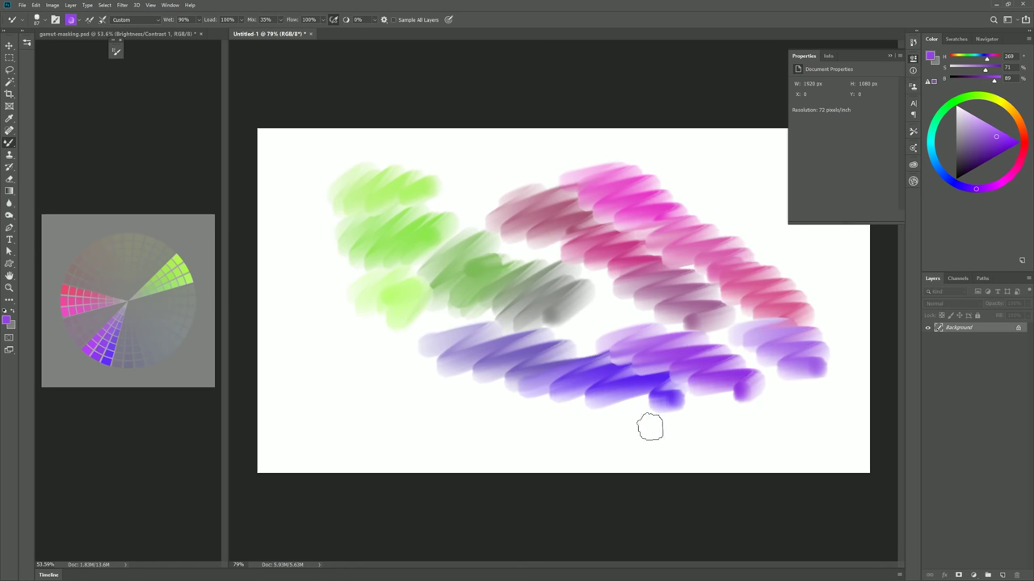
# Hide the Brightness/Contrast layer in gamut-masking.psd and sample a medium green from the wheel's green wedge.
pyautogui.click(127, 303)
pyautogui.click(928, 461)
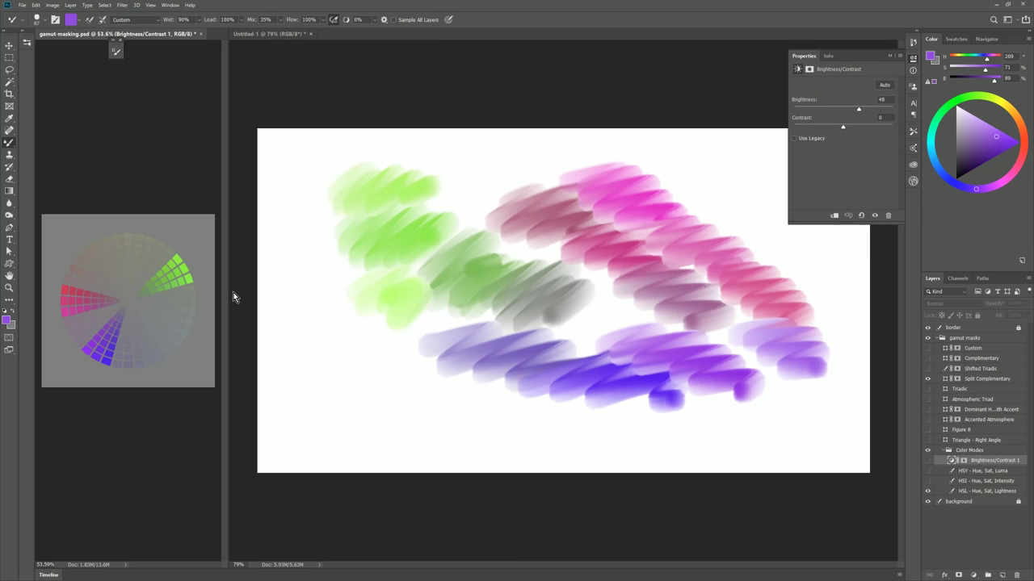
pyautogui.keyDown('alt'); pyautogui.click(162, 281); pyautogui.keyUp('alt')
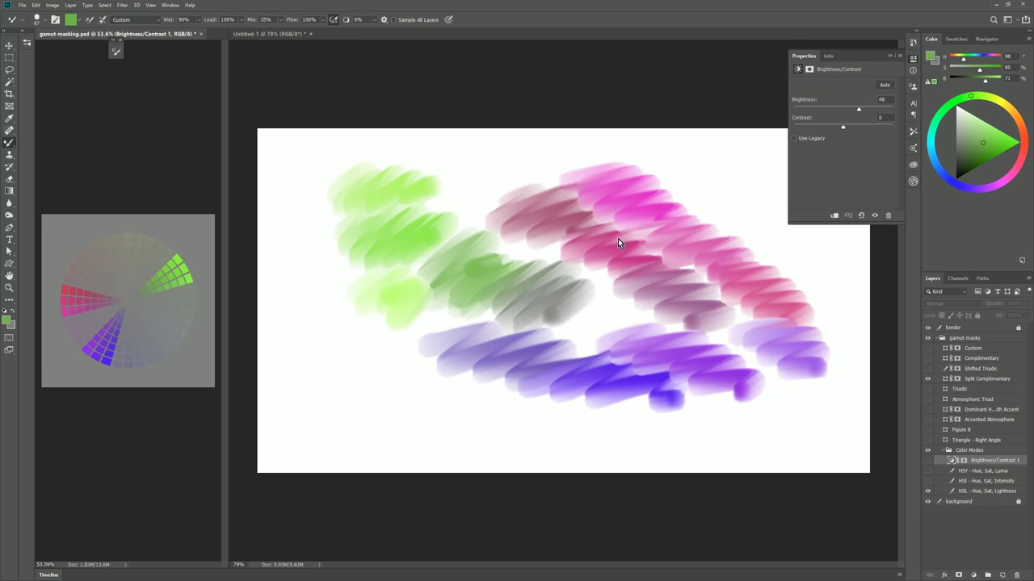
# Darken the sampled green to 45% brightness and paint a patch beside the greens, and repeat with 30% brightness.
pyautogui.moveTo(985, 81); pyautogui.dragTo(973, 84)
pyautogui.moveTo(477, 182)
pyautogui.mouseDown()
pyautogui.moveTo(454, 202)
pyautogui.moveTo(499, 192)
pyautogui.moveTo(482, 183)
pyautogui.moveTo(472, 224)
pyautogui.moveTo(501, 201)
pyautogui.mouseUp()
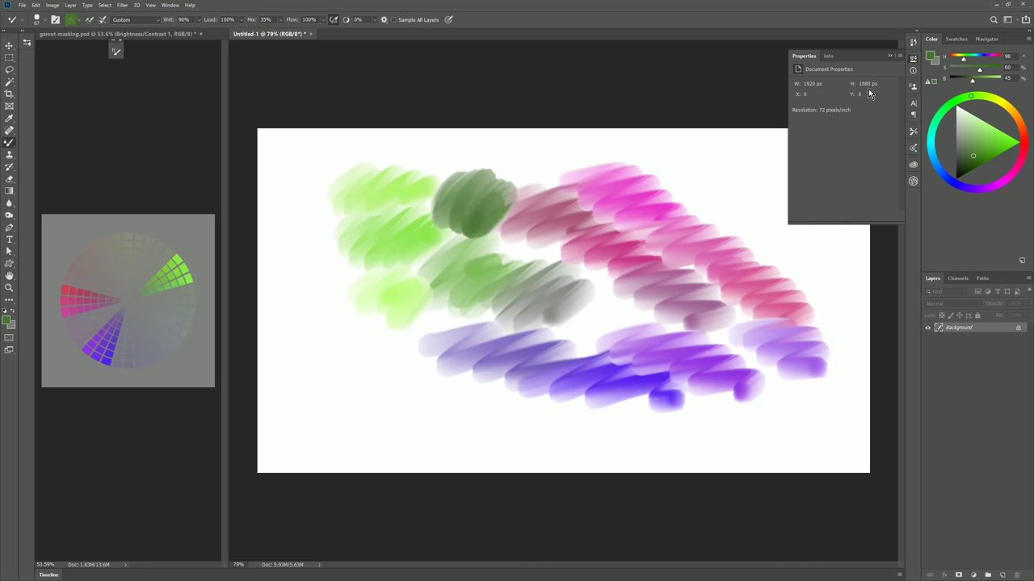
pyautogui.moveTo(974, 82); pyautogui.dragTo(965, 83)
pyautogui.moveTo(509, 162)
pyautogui.mouseDown()
pyautogui.moveTo(521, 182)
pyautogui.moveTo(528, 162)
pyautogui.moveTo(526, 204)
pyautogui.moveTo(532, 168)
pyautogui.moveTo(506, 193)
pyautogui.moveTo(560, 174)
pyautogui.moveTo(521, 189)
pyautogui.moveTo(537, 183)
pyautogui.moveTo(546, 209)
pyautogui.mouseUp()
# Close the Untitled-1 painting and bring up the file commands for gamut-masking.psd.
pyautogui.click(23, 8)
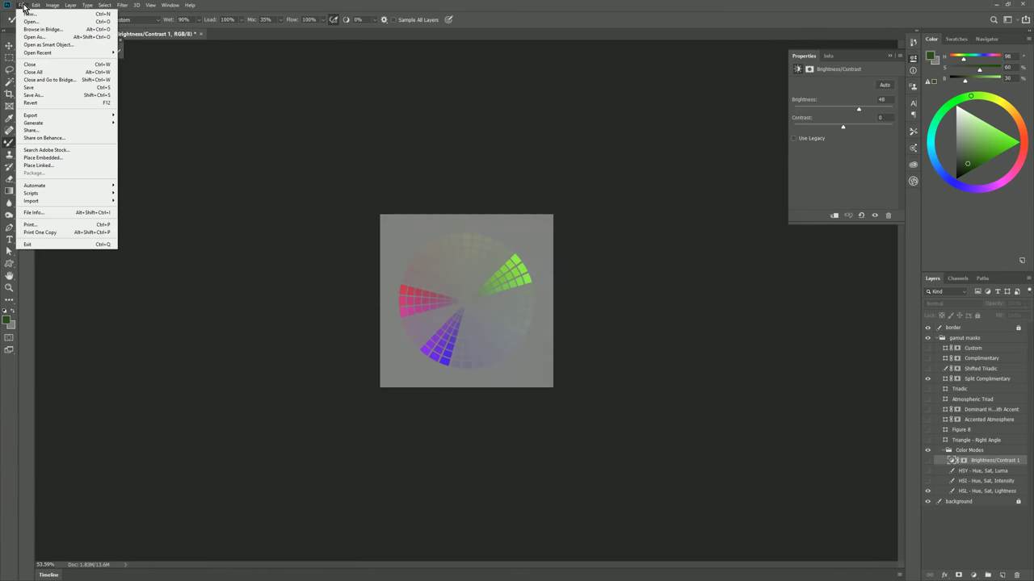